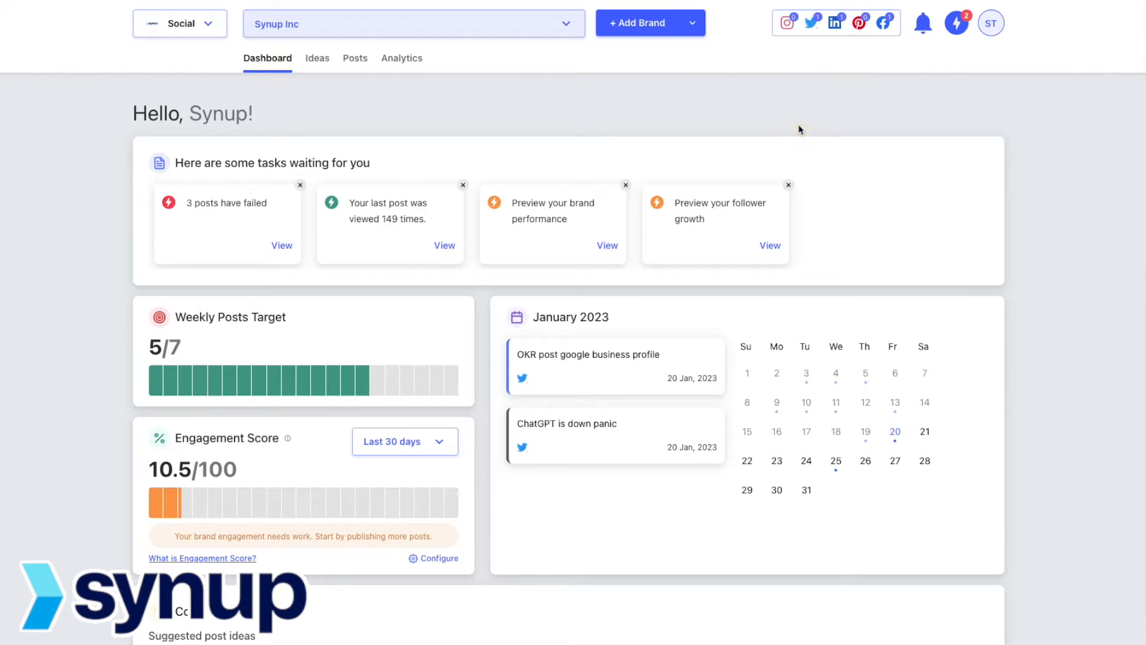
# Step: Browse the networks available to connect, then view the brand list showing Synup Inc with 3 channels
pyautogui.click(835, 26)
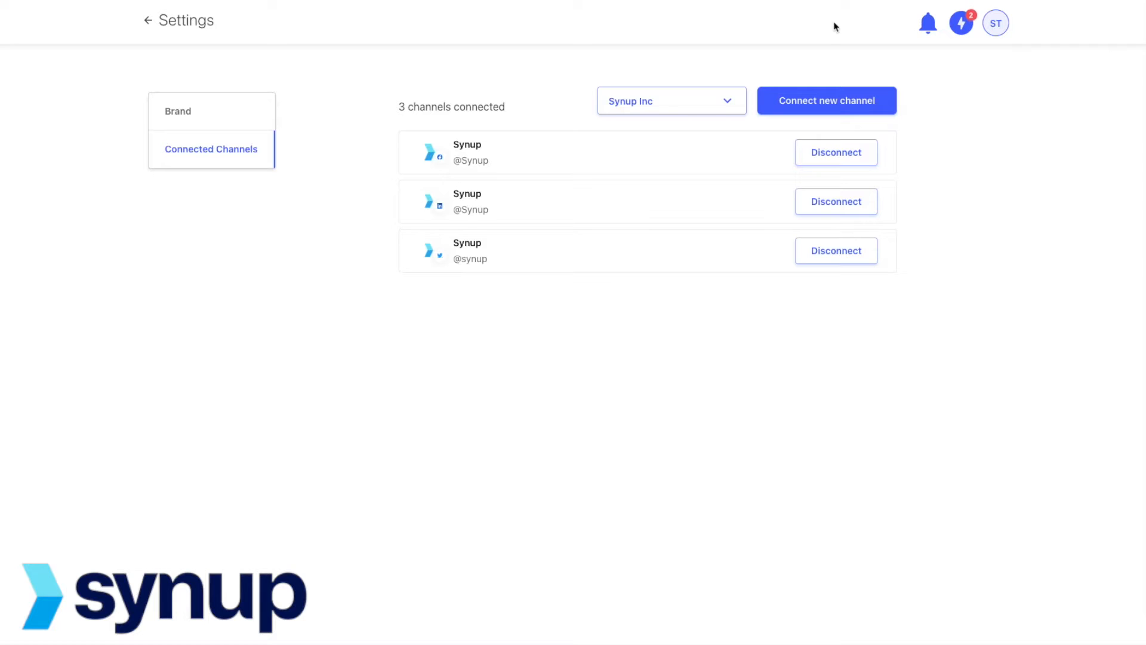
pyautogui.click(808, 105)
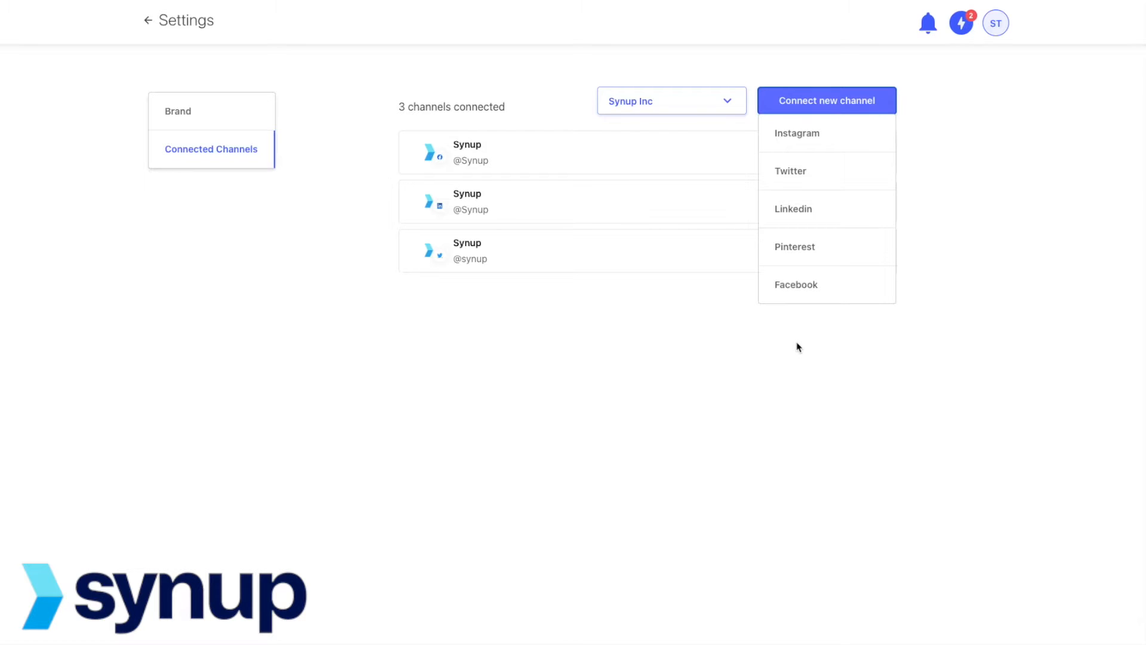
pyautogui.click(709, 433)
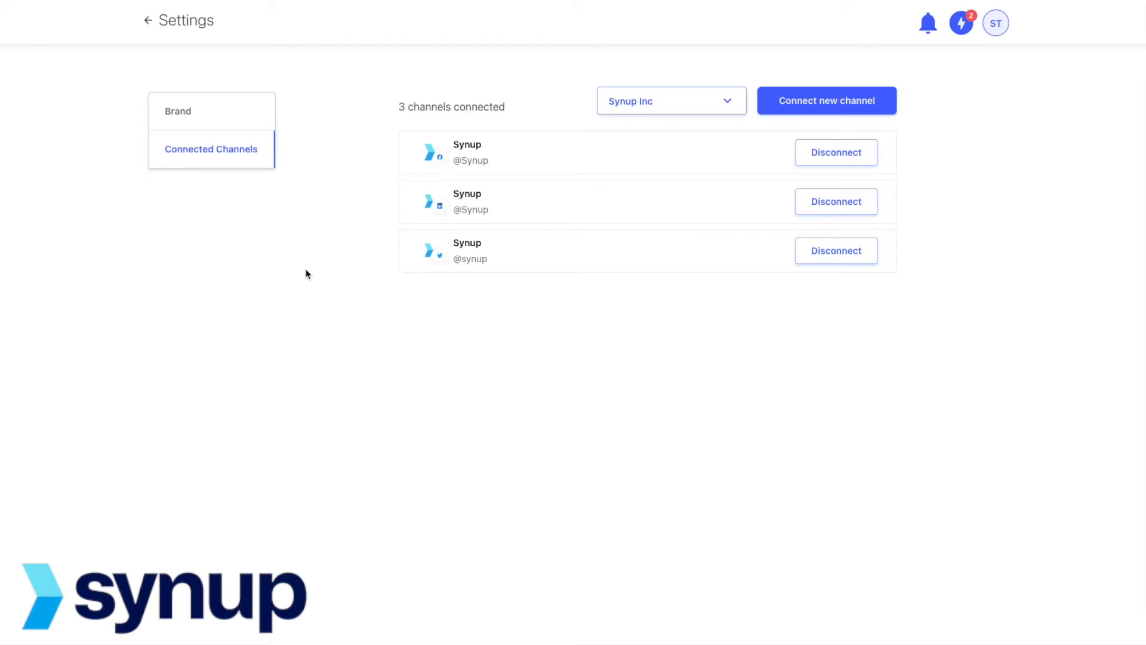
pyautogui.click(188, 112)
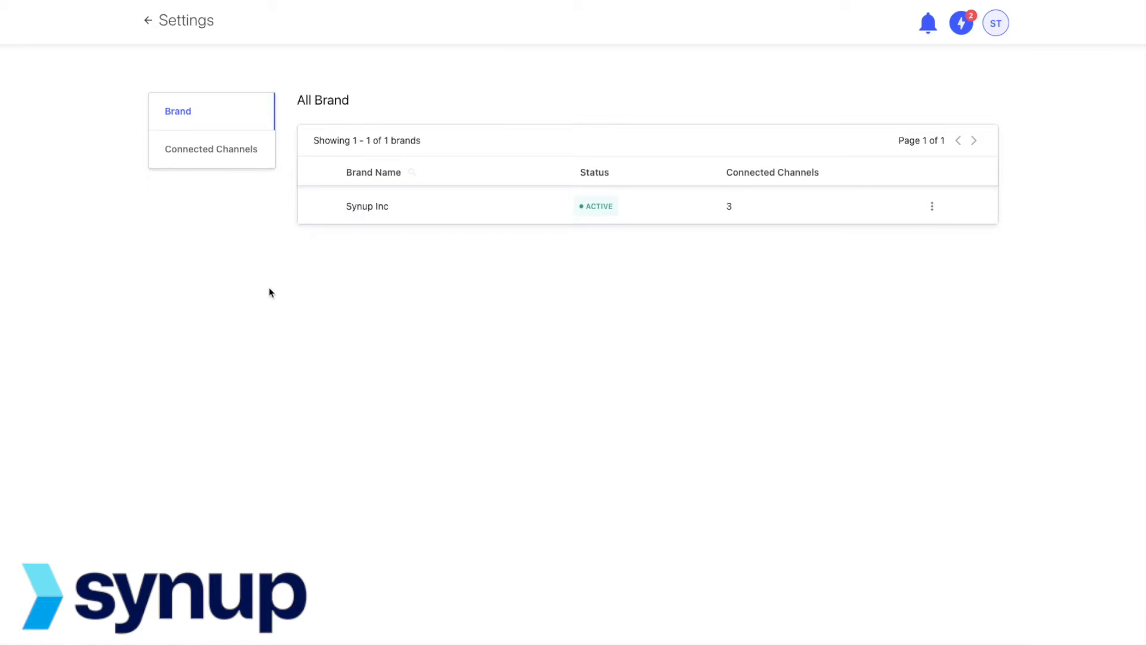
# Step: Review the Synup Inc brand details in View & Edit without changes, then return to the dashboard
pyautogui.click(932, 206)
pyautogui.click(885, 227)
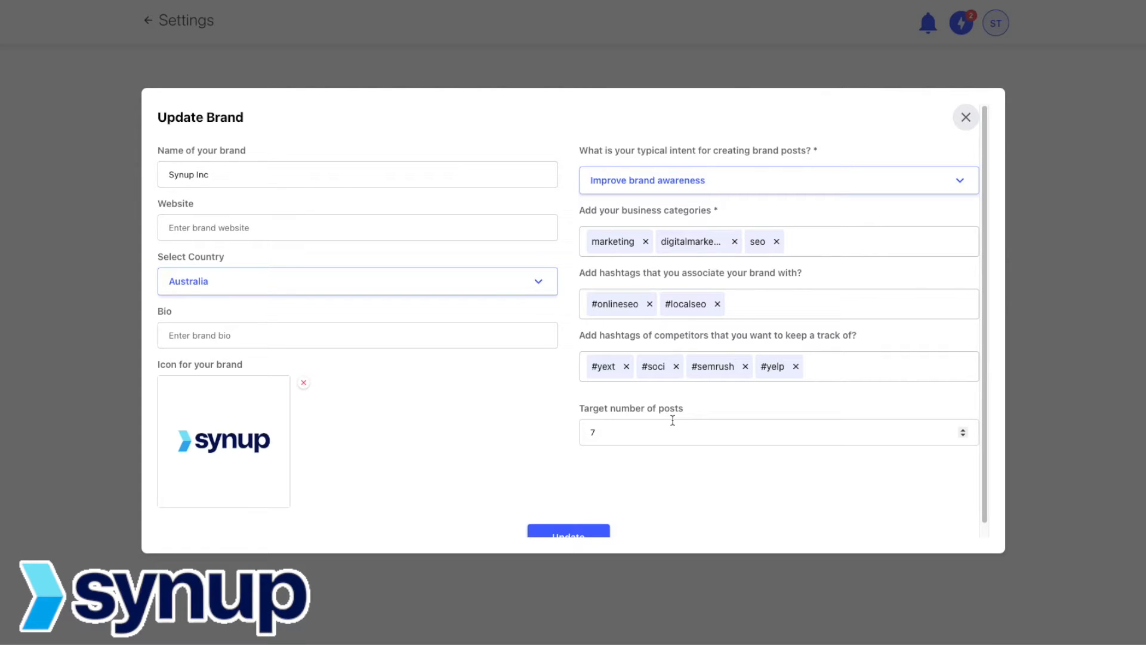
pyautogui.click(967, 117)
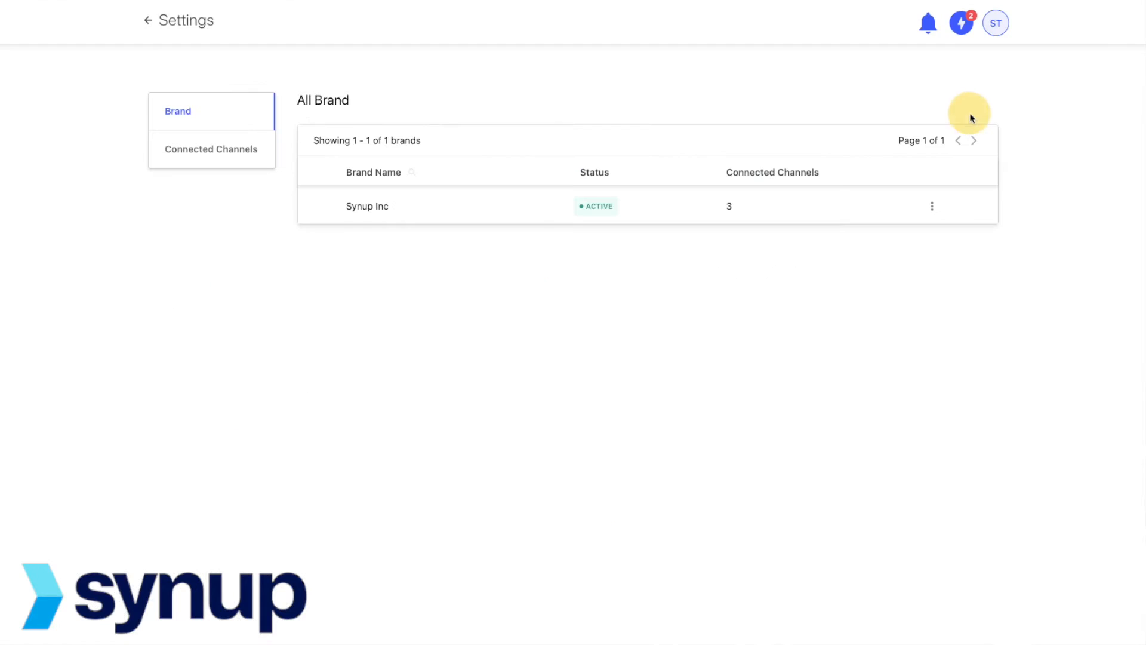
pyautogui.click(149, 20)
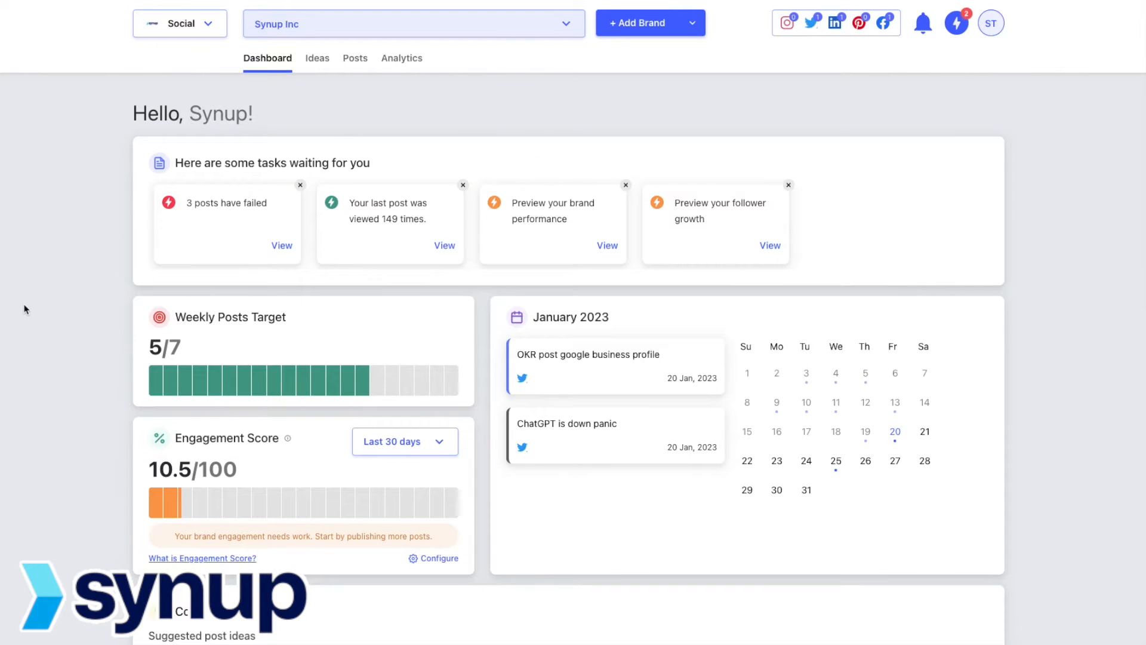
# Step: Check the Engagement Score settings, then show the Rep Management Reviews post for 25 January
pyautogui.scroll(-2, 24, 309)
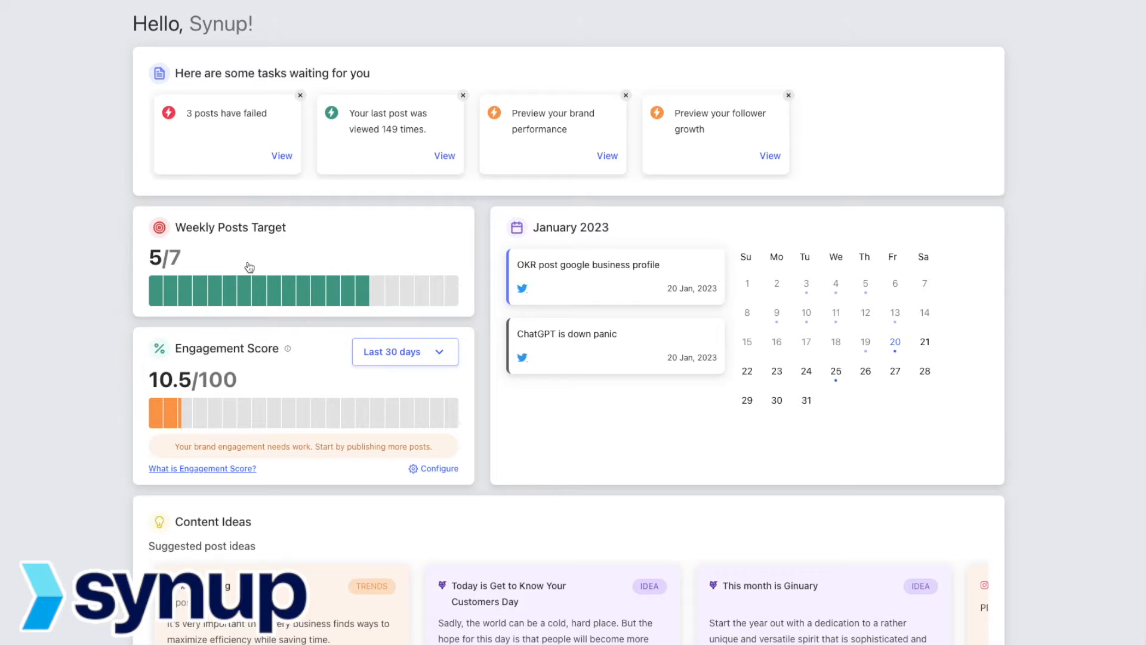
pyautogui.scroll(-2, 207, 270)
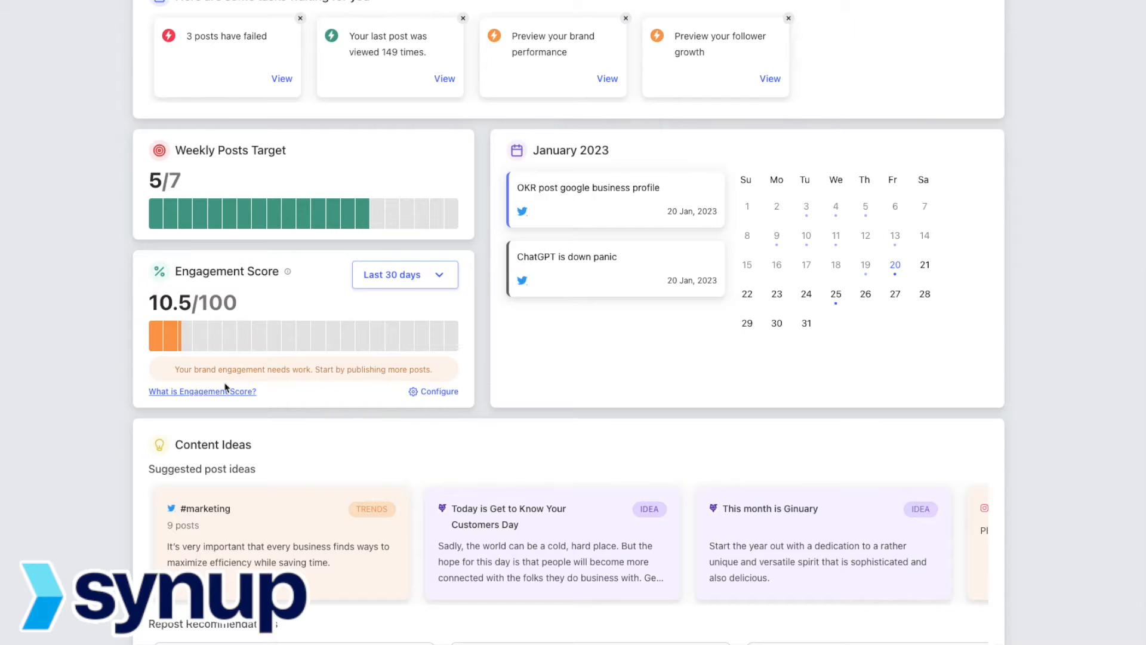
pyautogui.click(433, 391)
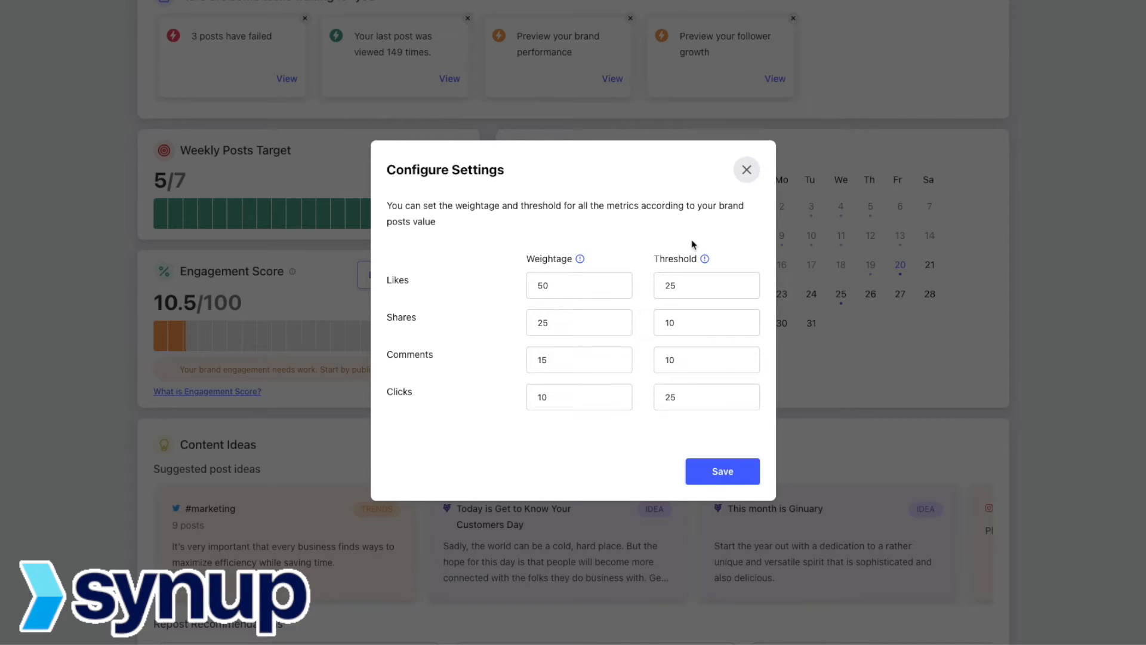
pyautogui.click(746, 169)
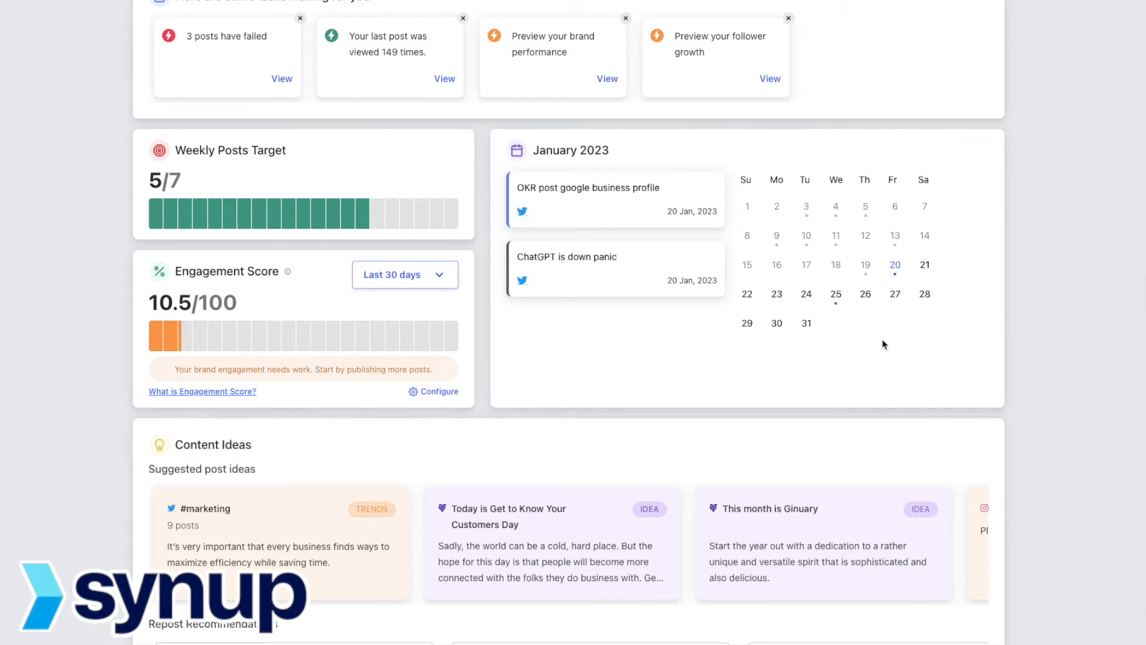
pyautogui.click(839, 306)
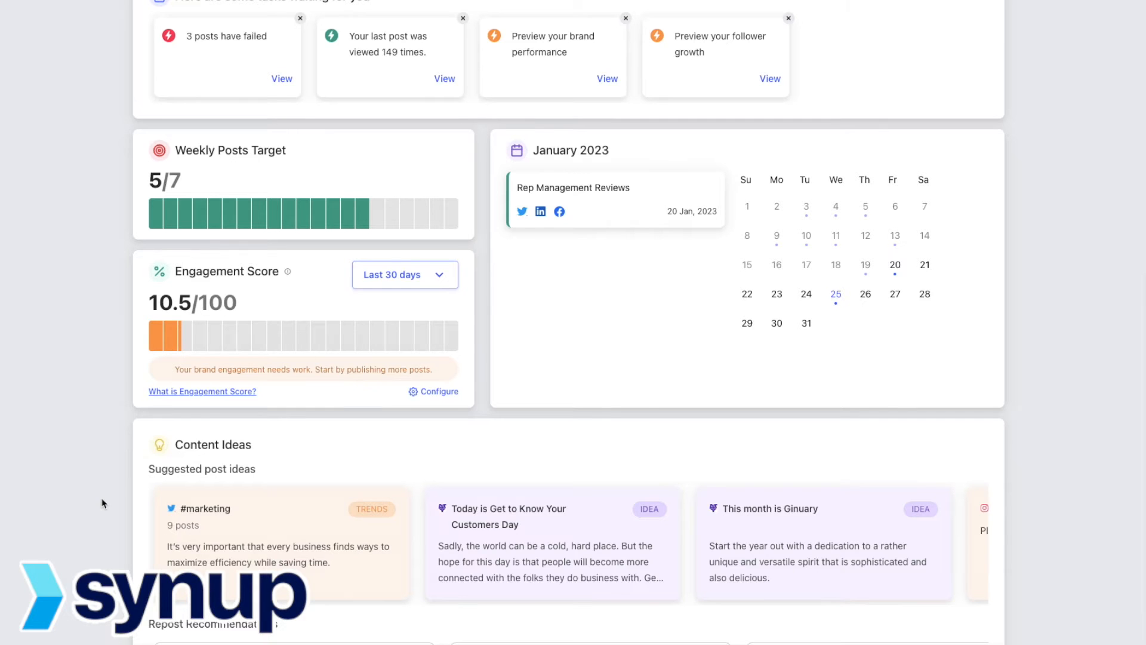
pyautogui.scroll(-2, 103, 503)
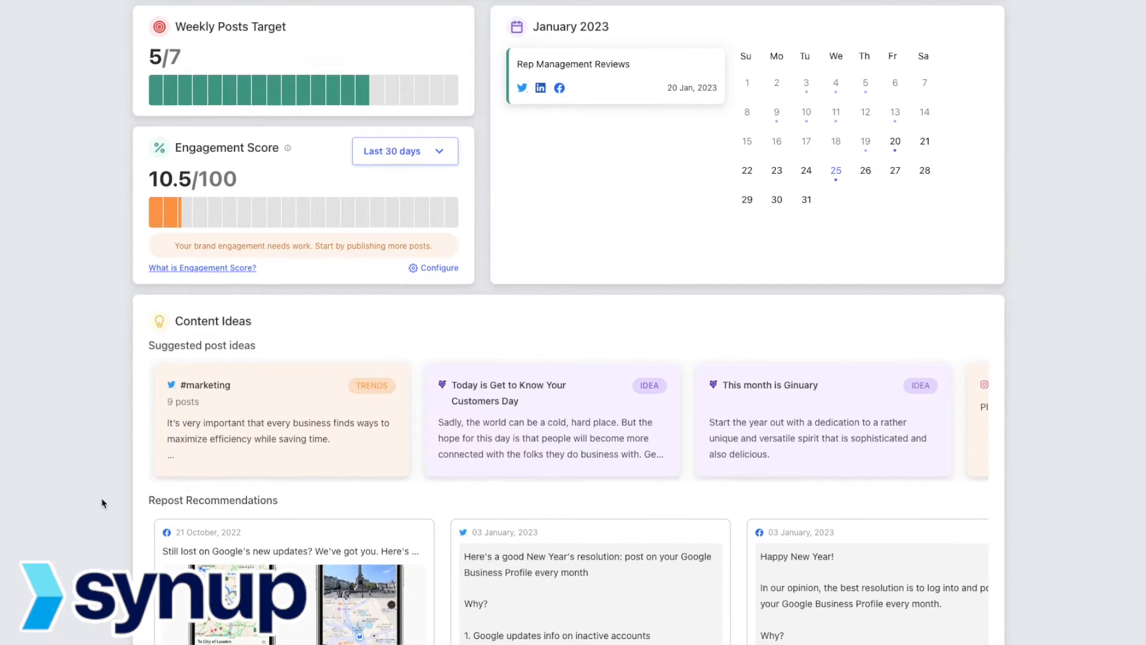
pyautogui.scroll(-1, 652, 350)
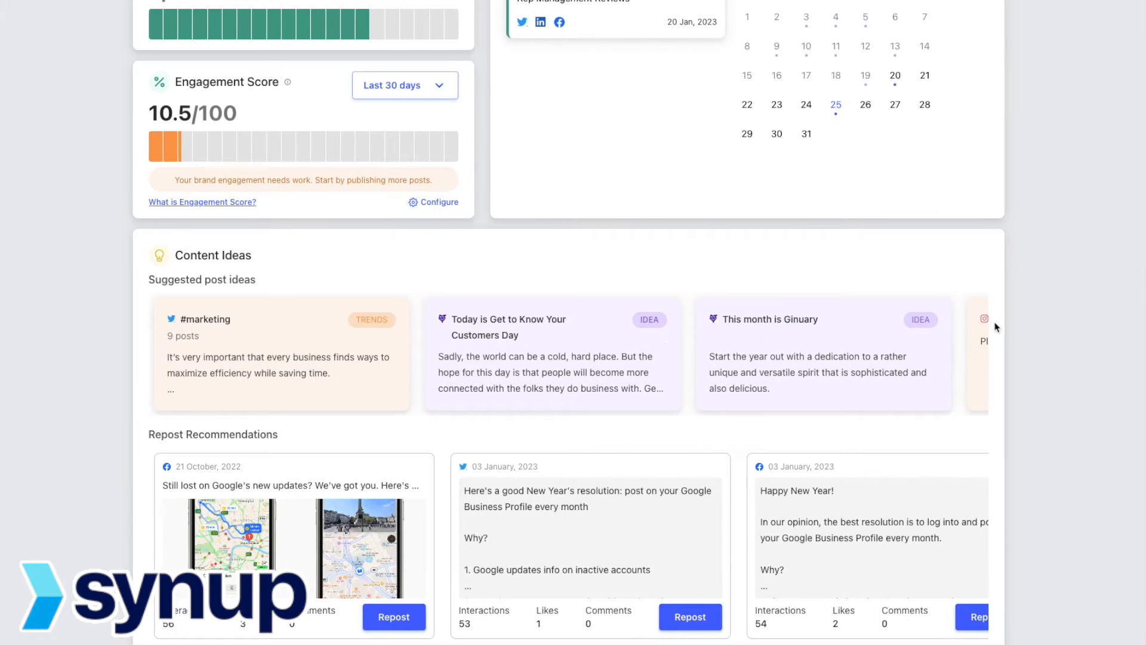
pyautogui.click(975, 353)
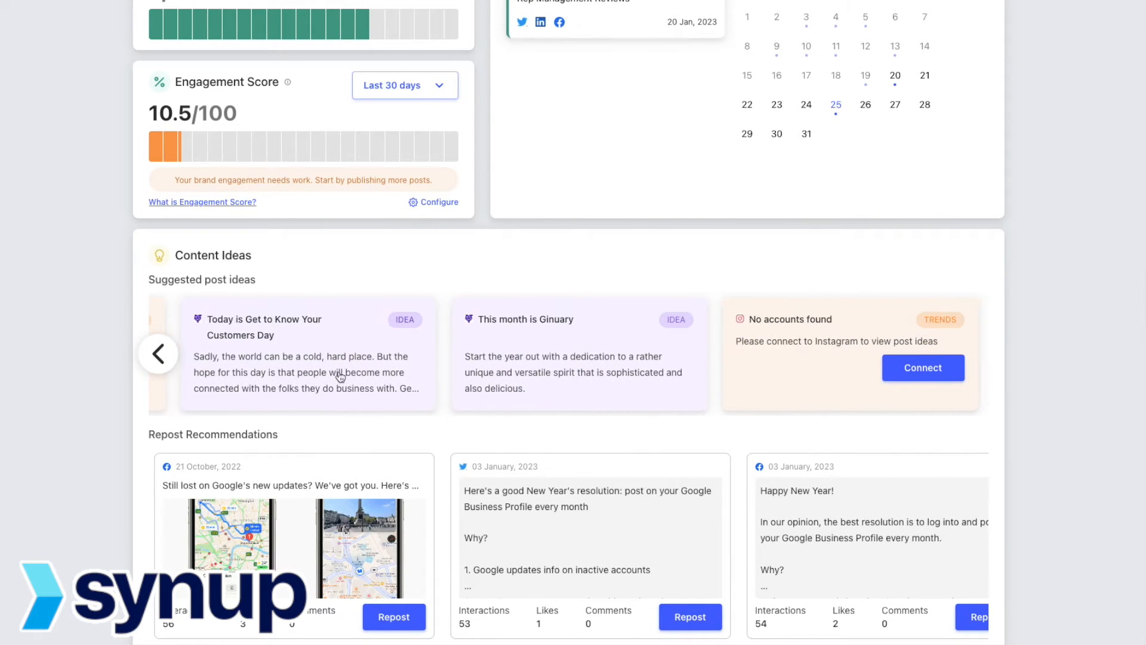
pyautogui.click(160, 367)
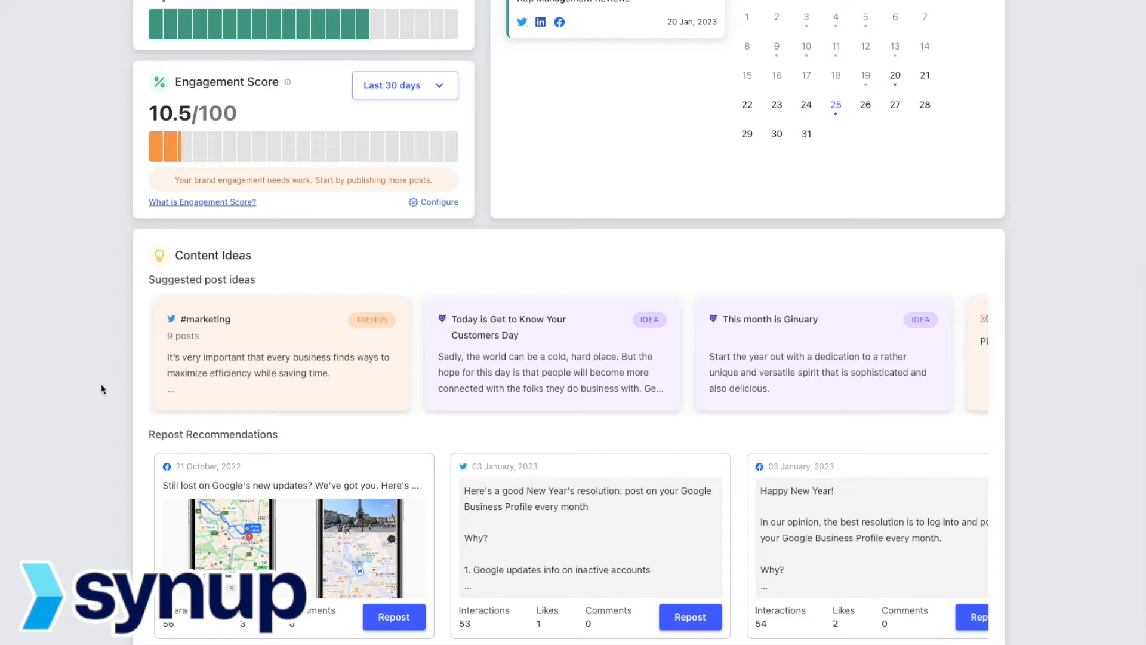
pyautogui.scroll(-2, 101, 389)
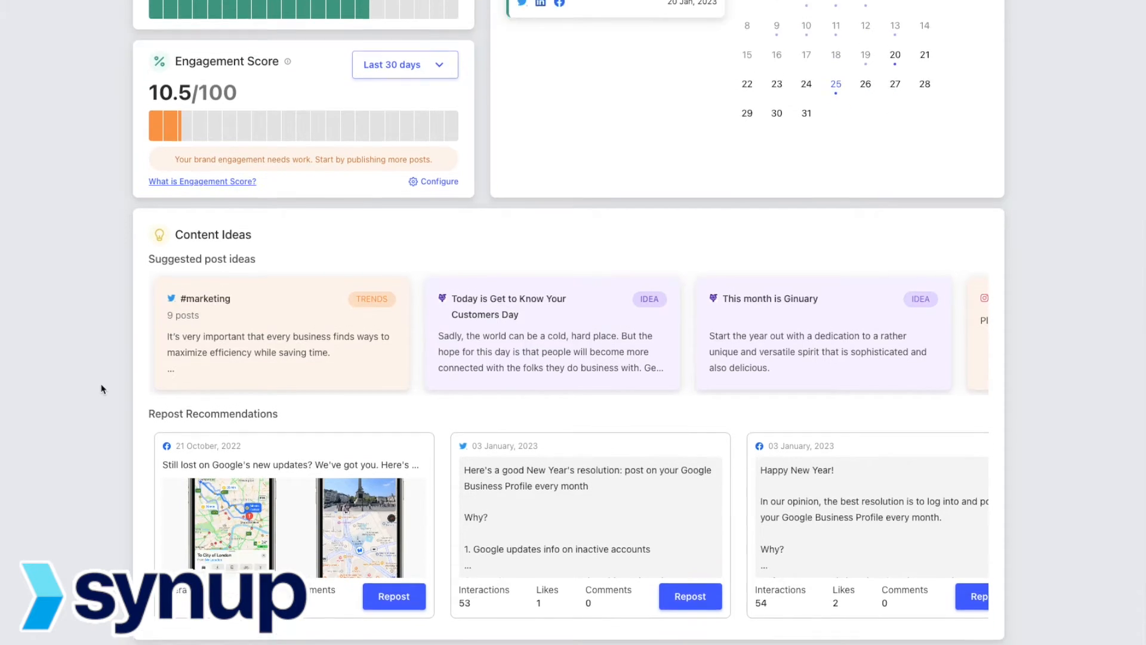
pyautogui.moveTo(1001, 374)
pyautogui.scroll(-1, 1049, 366)
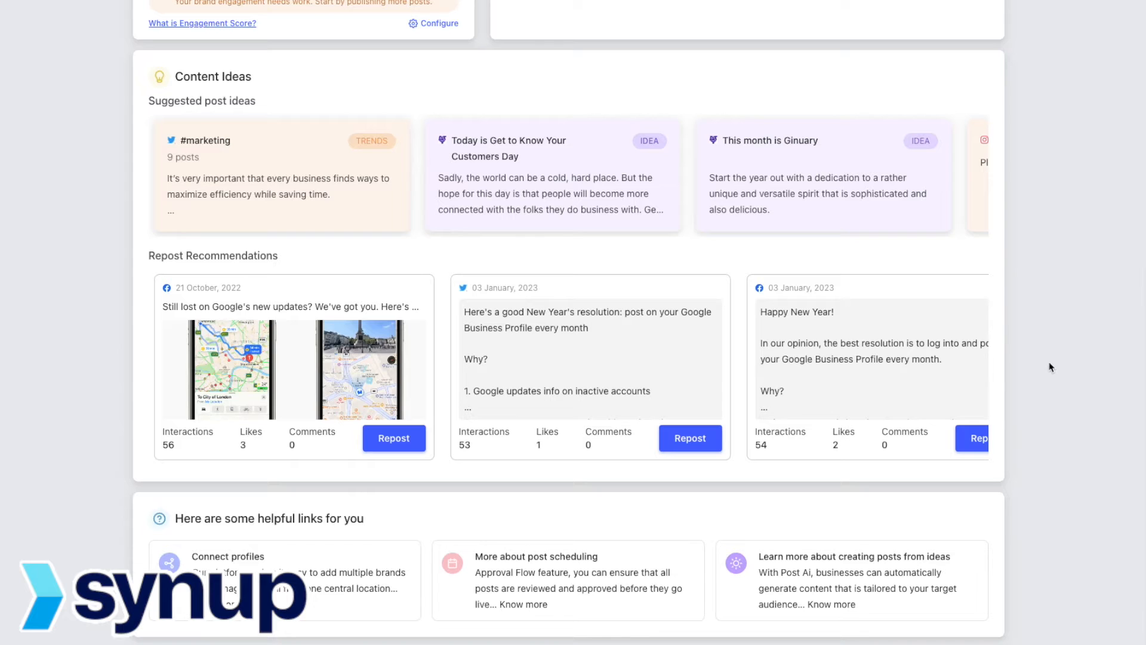
pyautogui.click(979, 366)
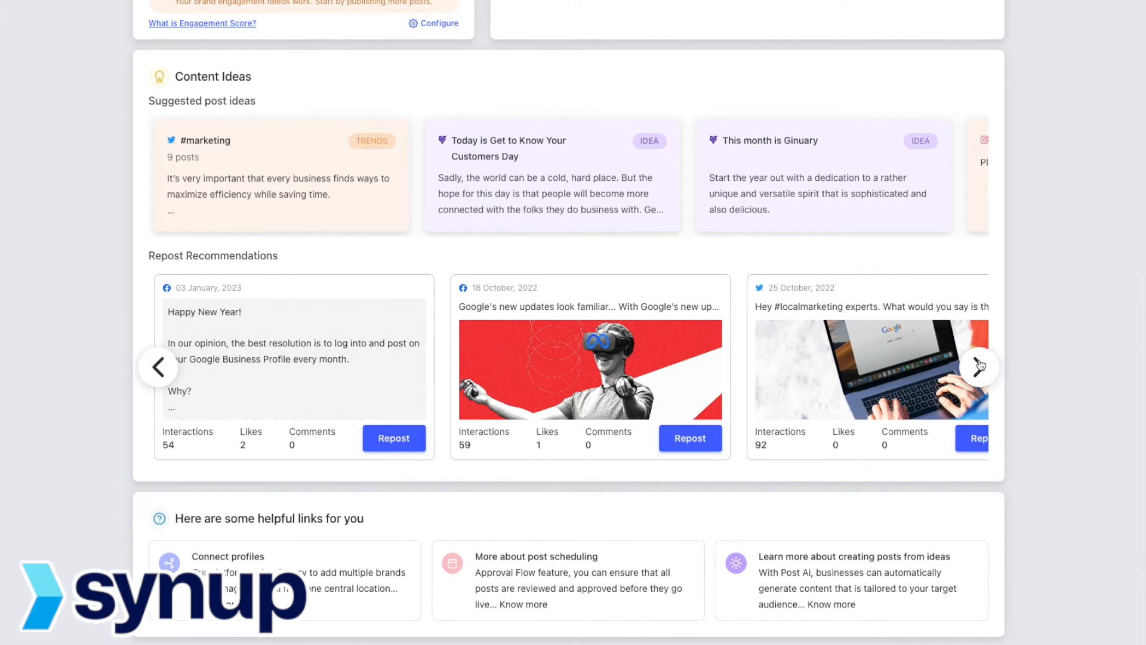
pyautogui.click(979, 366)
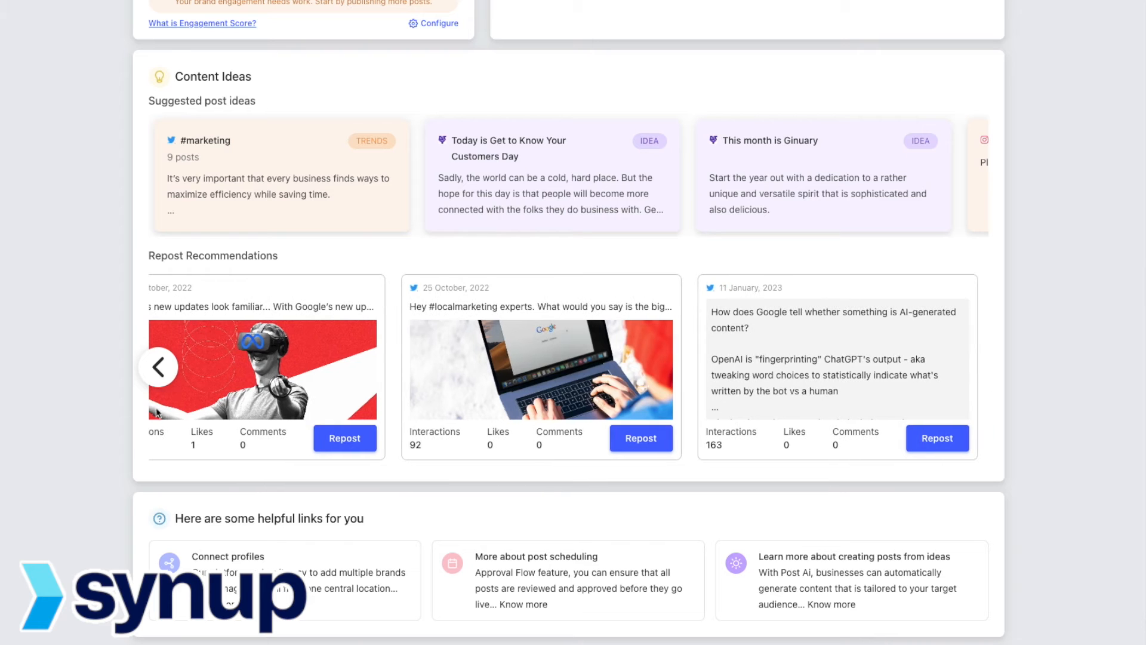
pyautogui.click(159, 366)
pyautogui.click(159, 366)
pyautogui.click(159, 366)
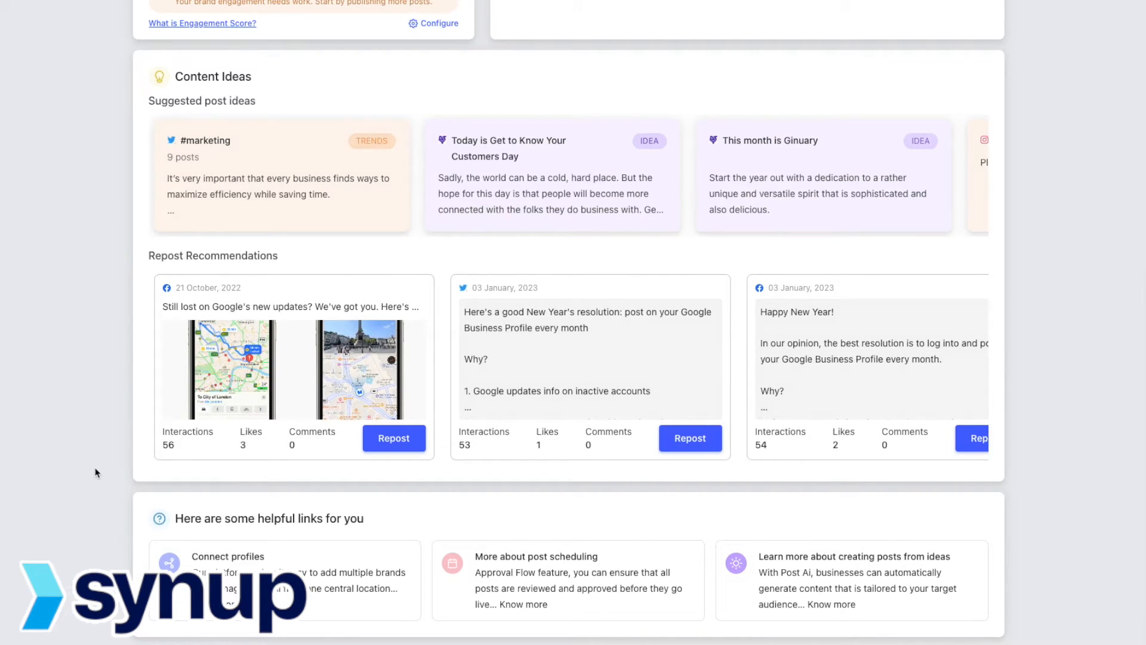
pyautogui.scroll(-1, 95, 473)
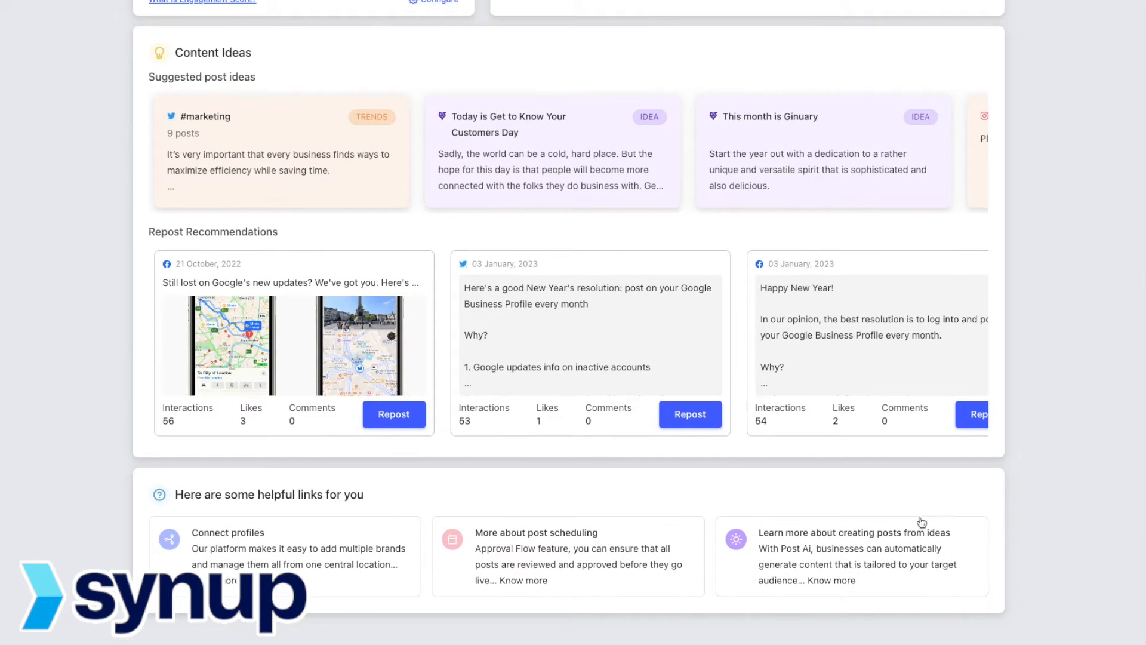
pyautogui.scroll(10, 1092, 407)
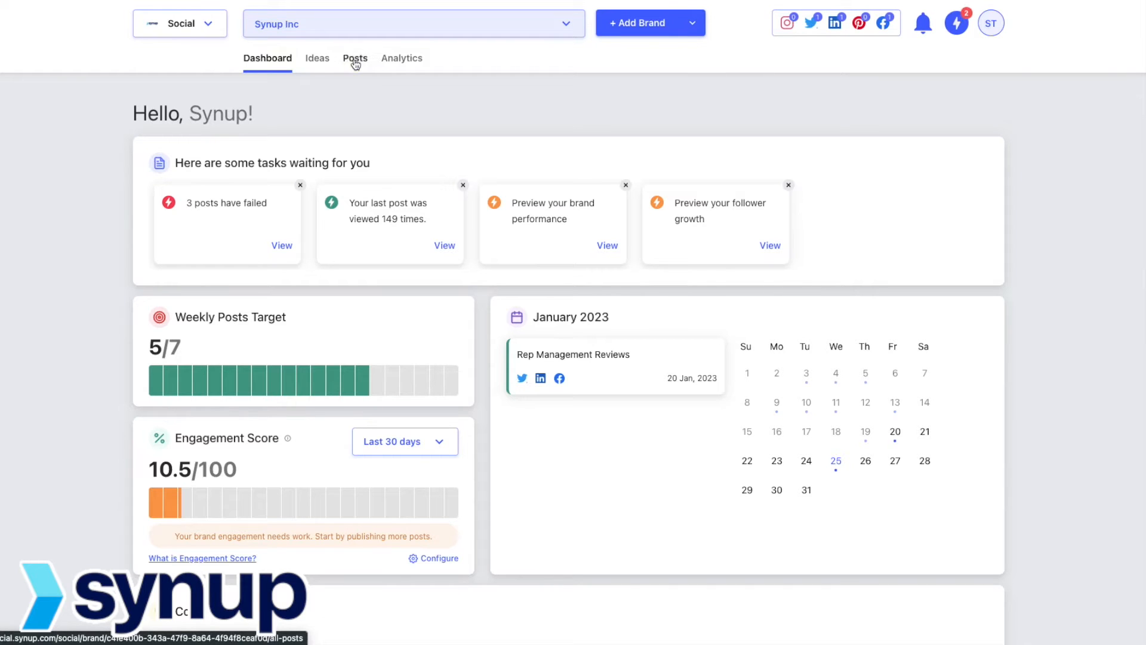
# Step: Switch the Posts calendar to week view, then to the feed of last-90-days Twitter posts
pyautogui.click(355, 62)
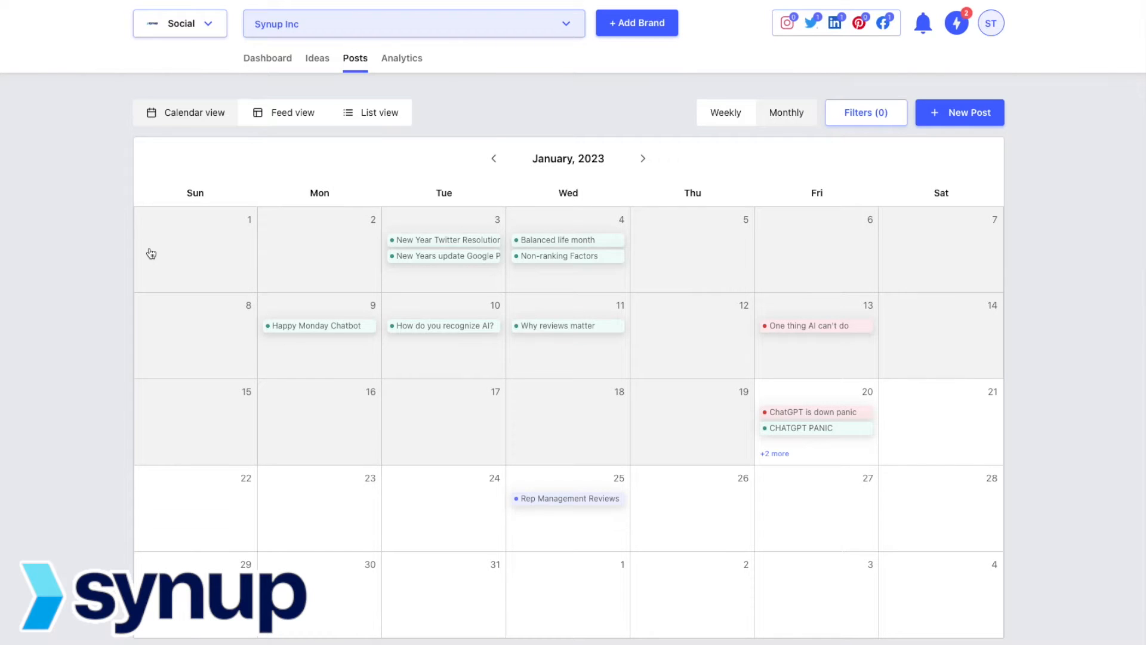
pyautogui.scroll(-1, 69, 376)
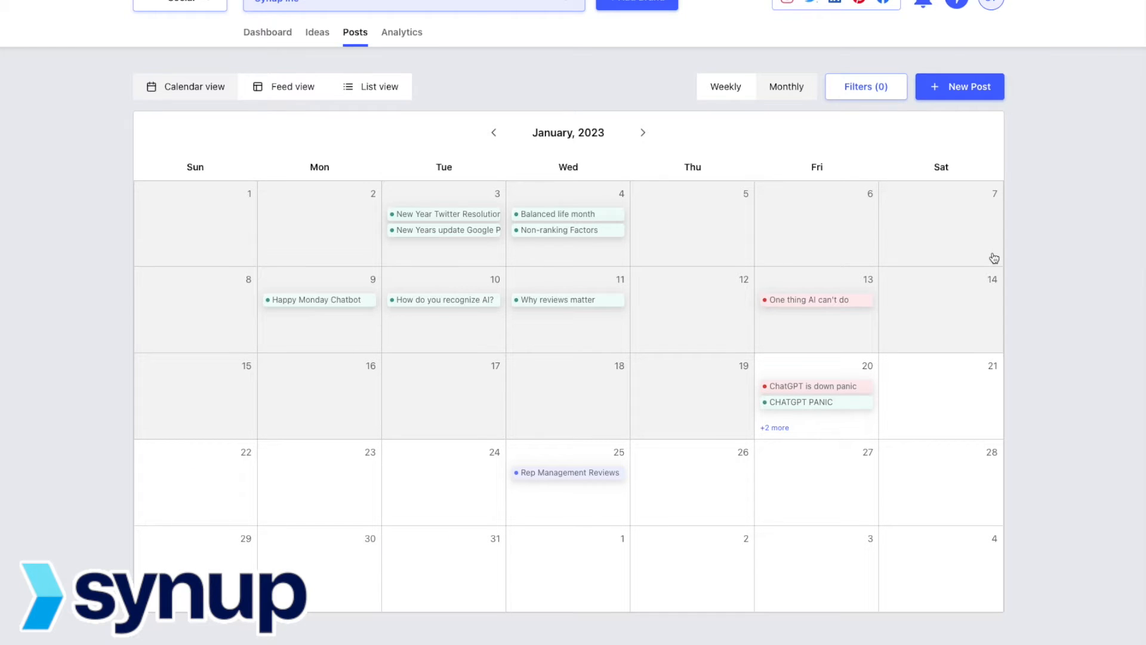
pyautogui.click(734, 90)
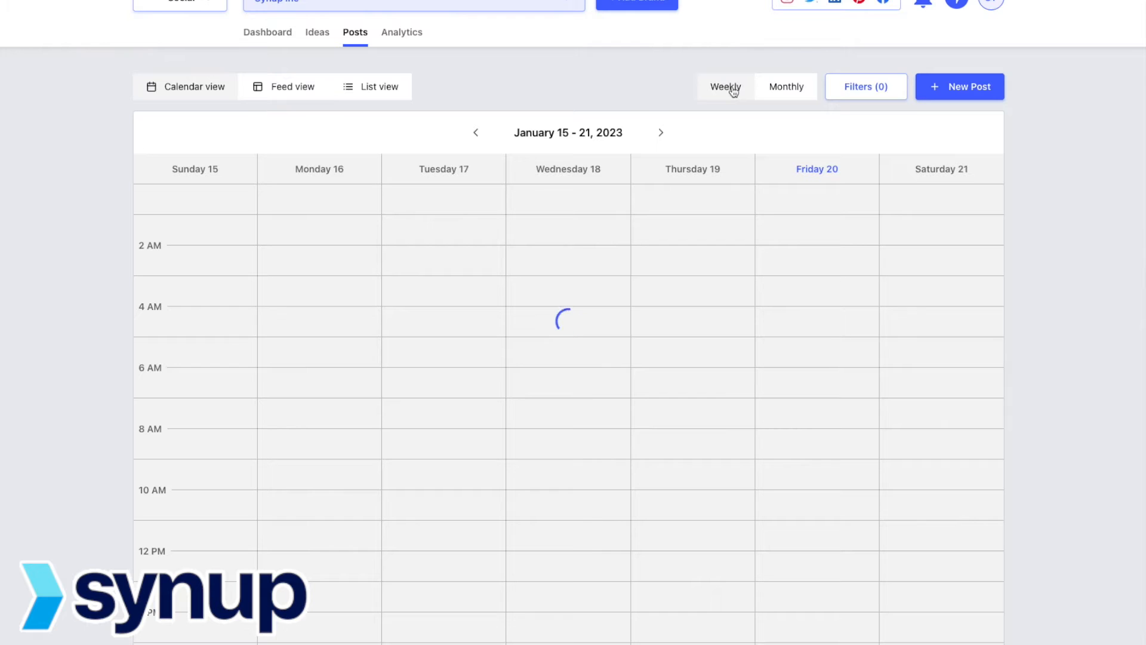
pyautogui.click(300, 90)
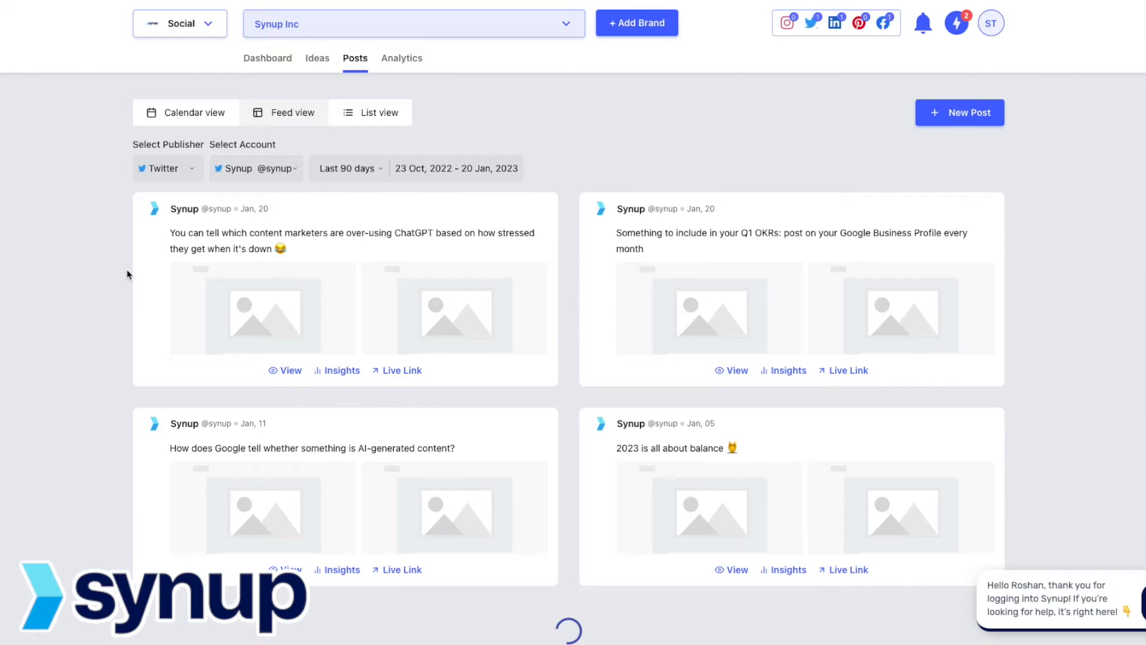
# Step: View posts as a list, visit the dashboard, then return to Posts and start a new post
pyautogui.click(368, 115)
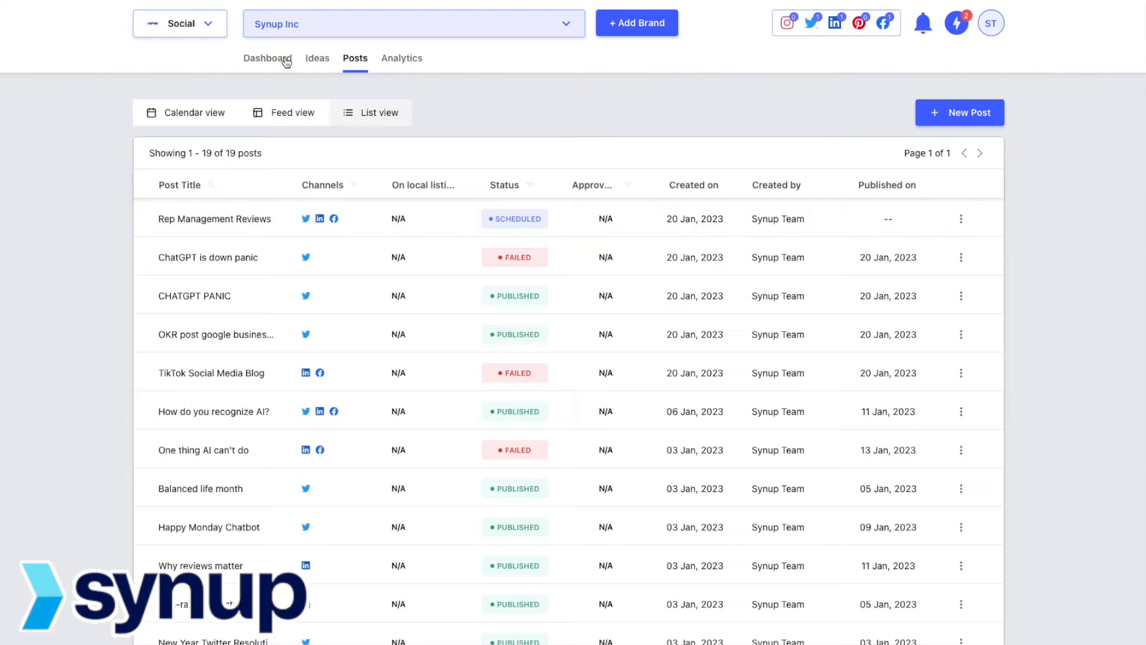
pyautogui.click(283, 62)
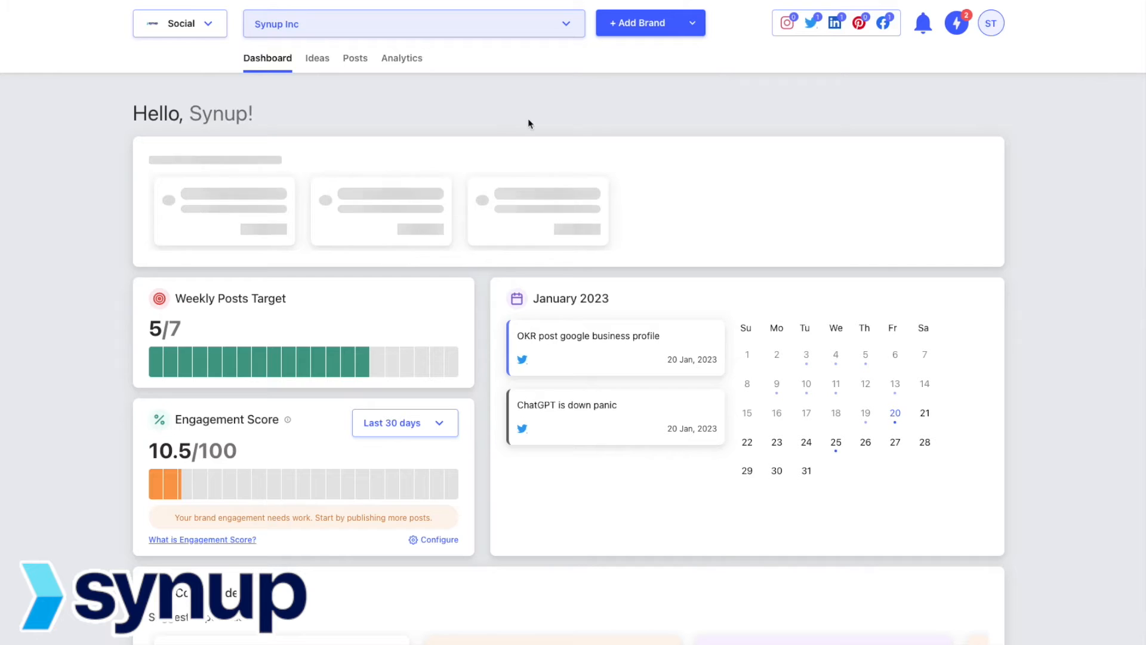
pyautogui.click(358, 59)
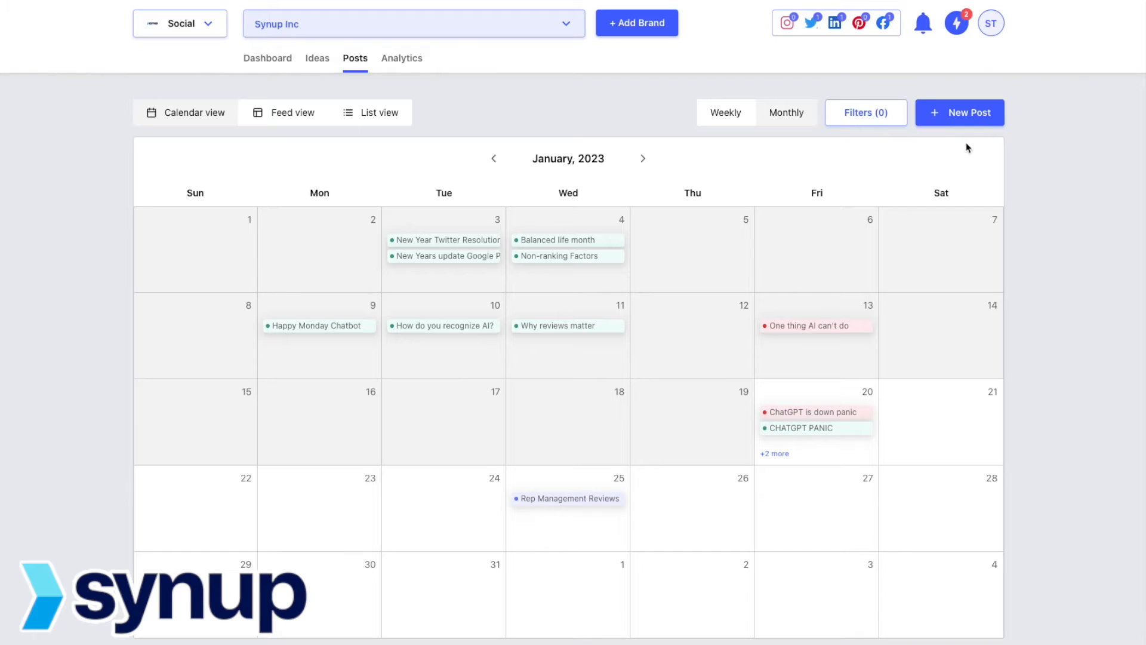
pyautogui.click(960, 115)
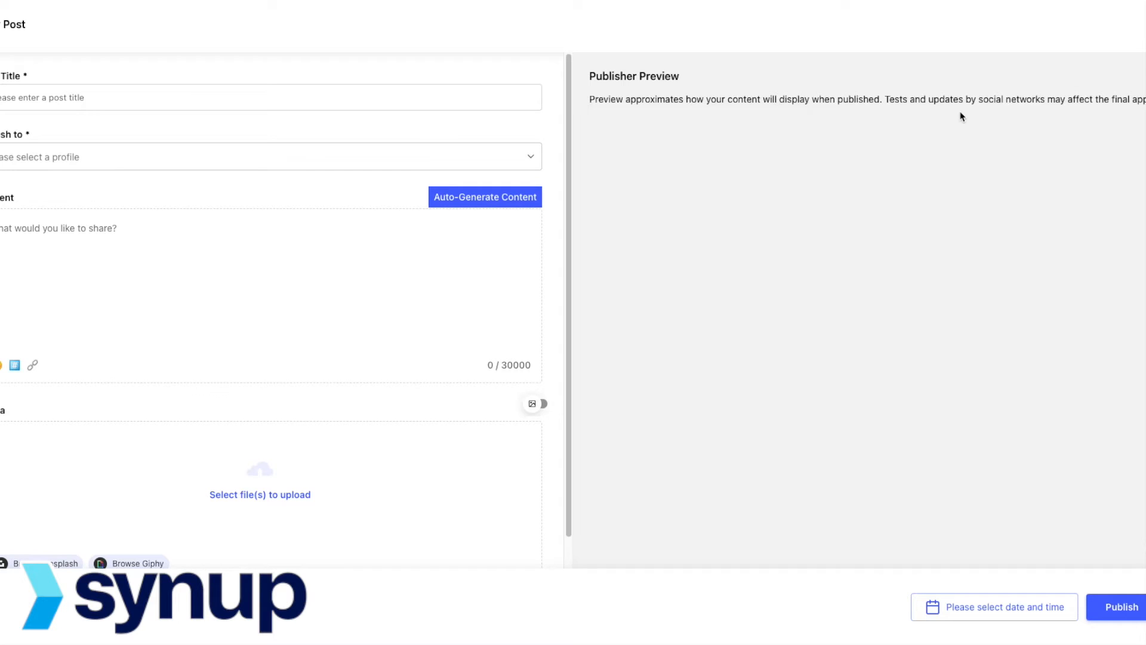
# Step: Title the post 'Happy' and select Facebook, LinkedIn and Twitter as destinations
pyautogui.click(267, 96)
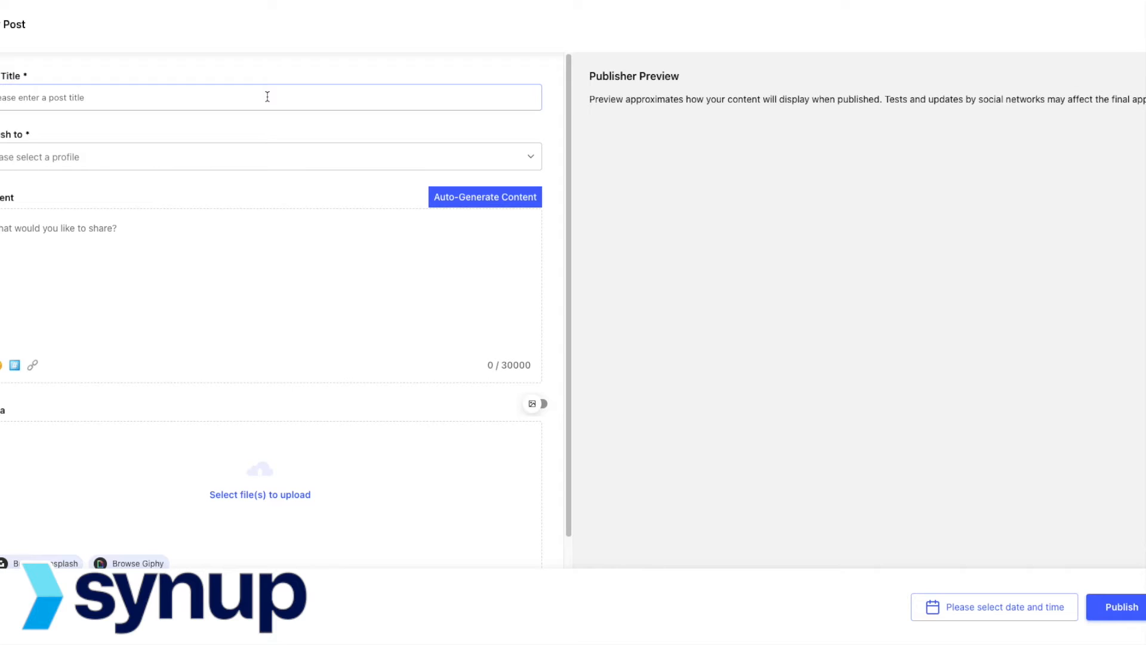
pyautogui.write('Happy')
pyautogui.click(284, 155)
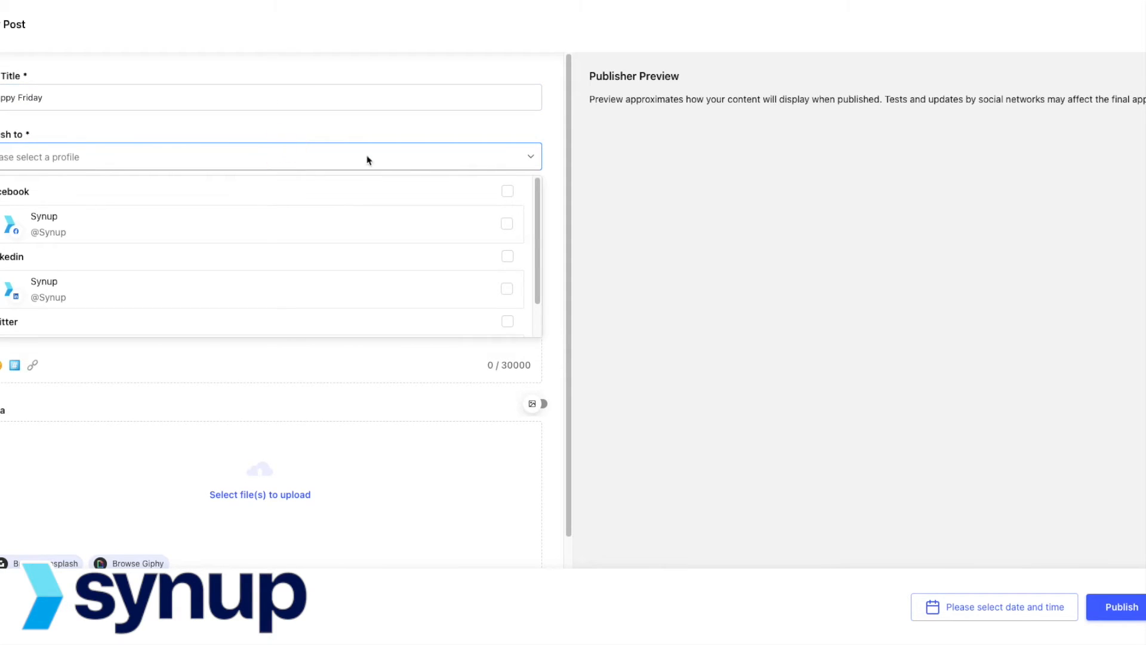
pyautogui.click(501, 192)
pyautogui.click(507, 193)
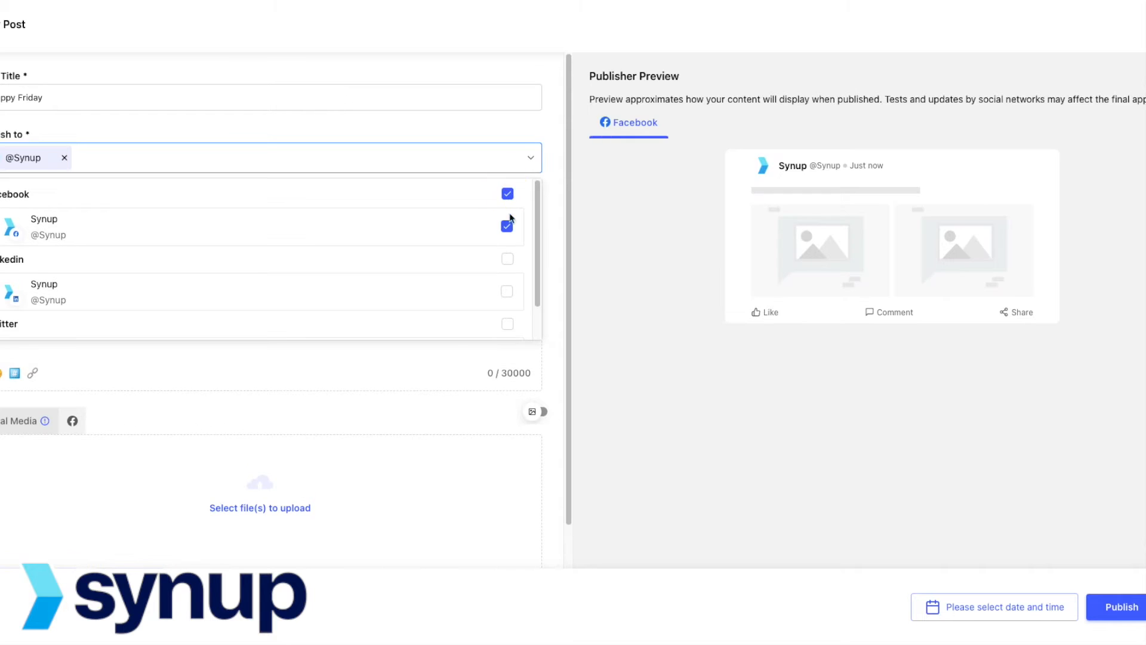
pyautogui.click(507, 258)
pyautogui.scroll(-1, 512, 297)
pyautogui.click(507, 285)
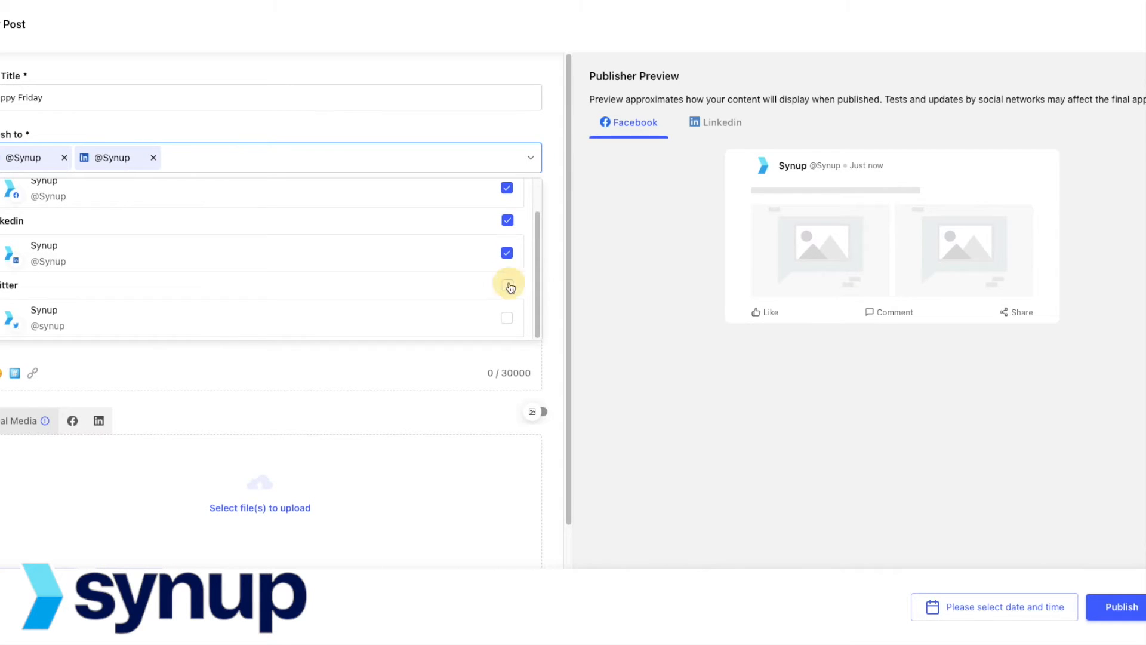
pyautogui.click(550, 169)
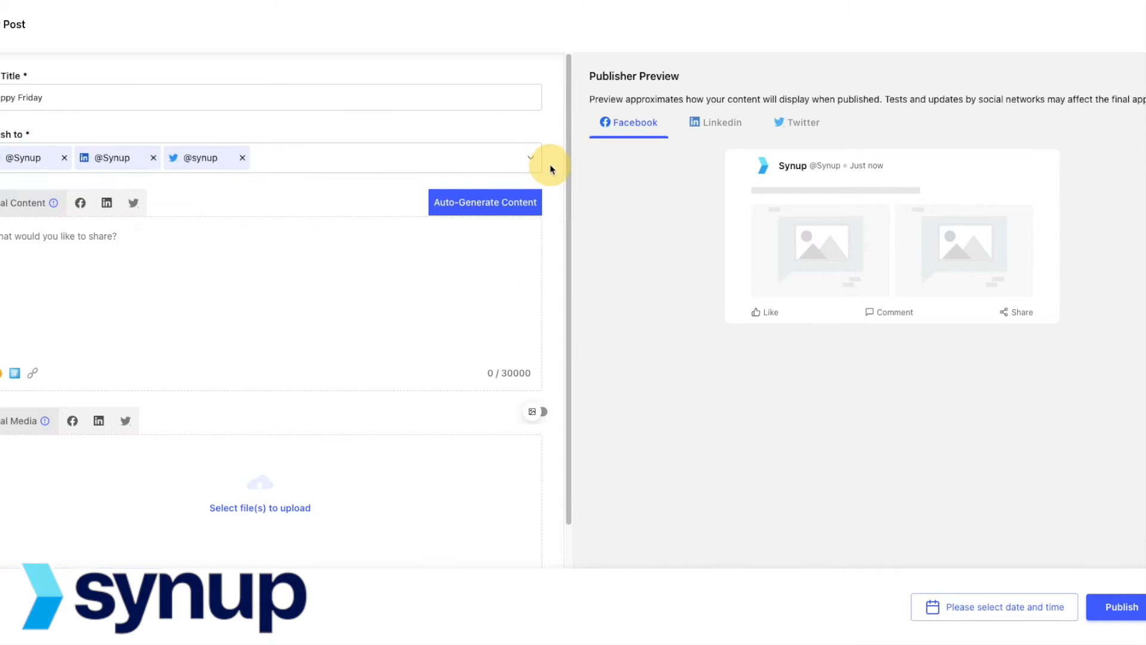
# Step: Write 'Happy Friday. Hope the start of the year has been very productive', correcting 'have' to 'has'
pyautogui.click(222, 257)
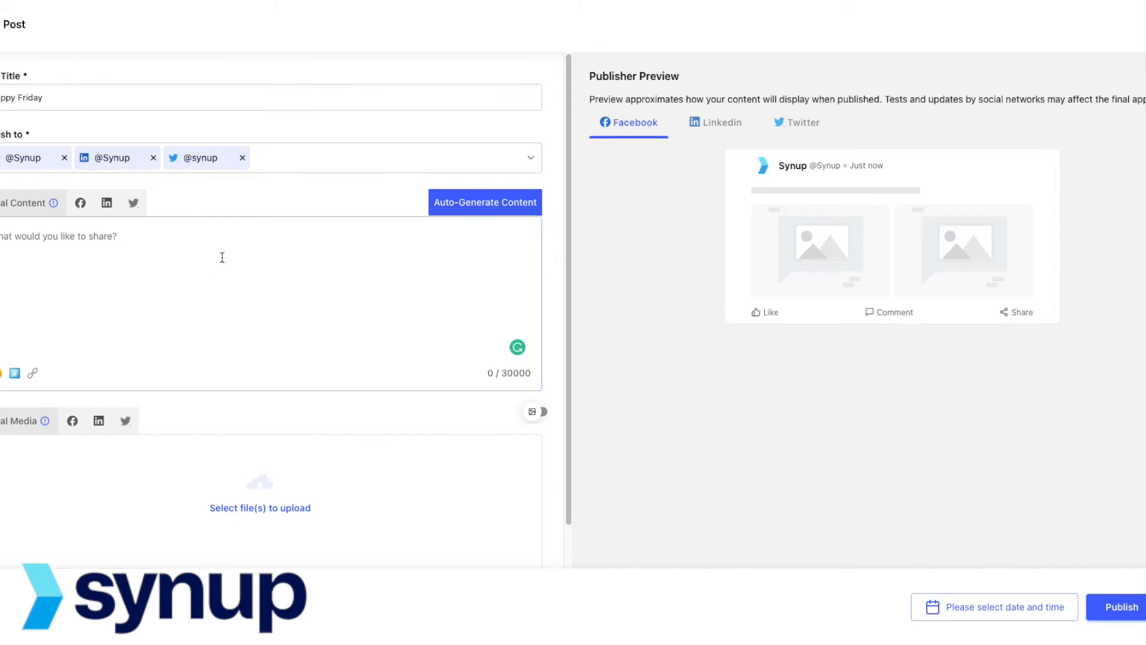
pyautogui.write('Happy Friday')
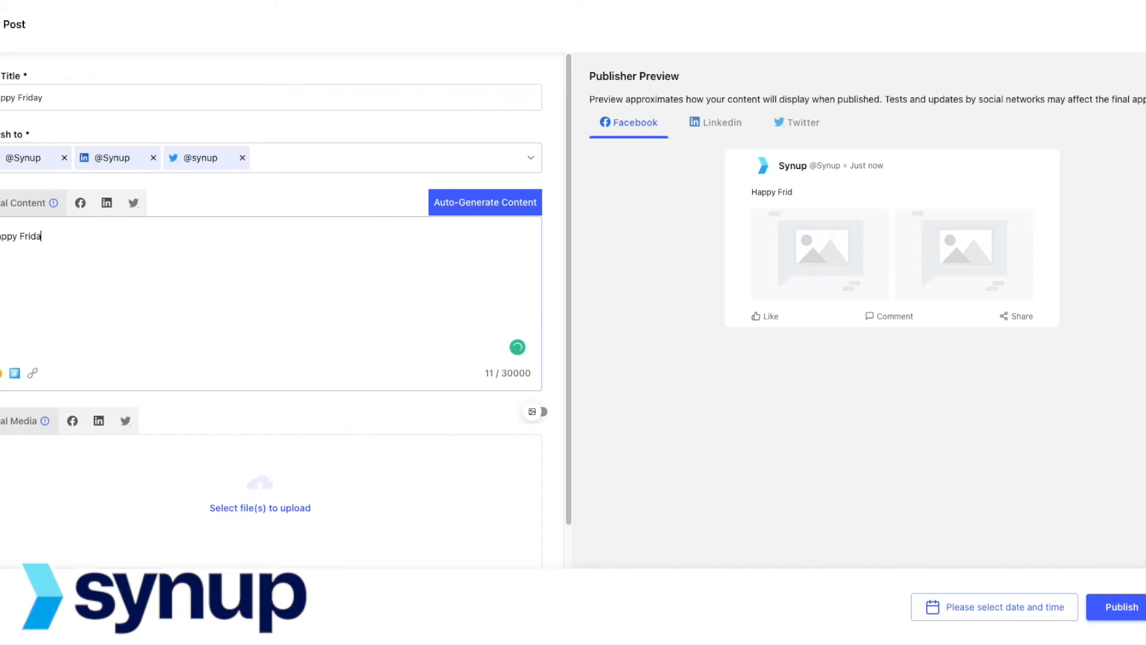
pyautogui.write('. Hope the start of the year have been very productive.')
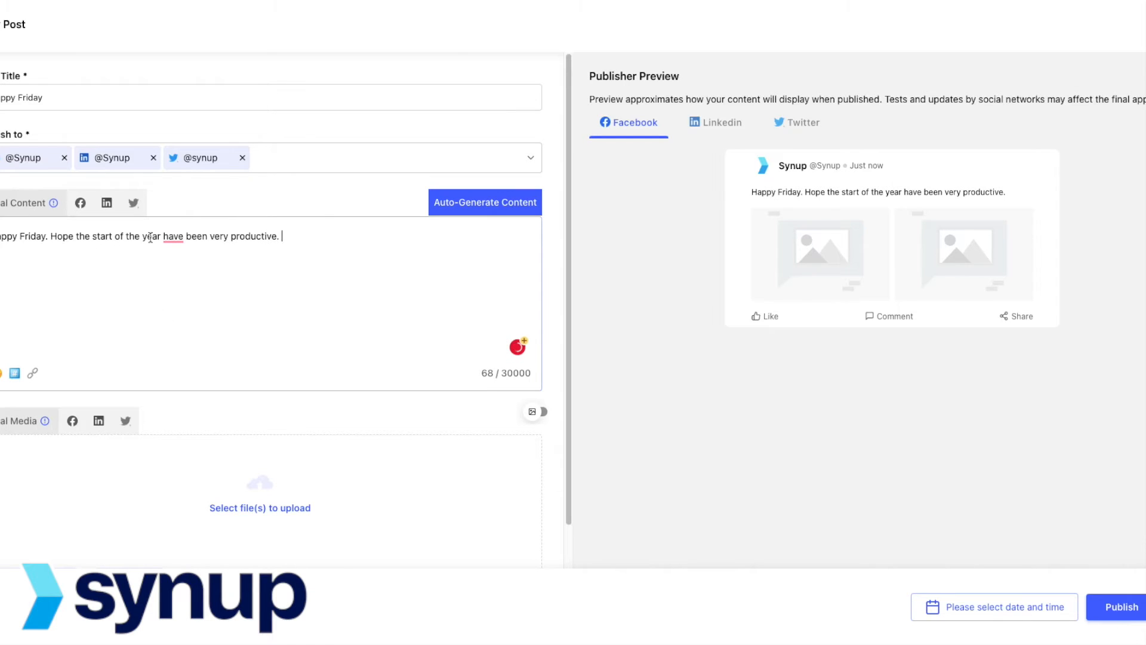
pyautogui.moveTo(172, 237)
pyautogui.click(185, 268)
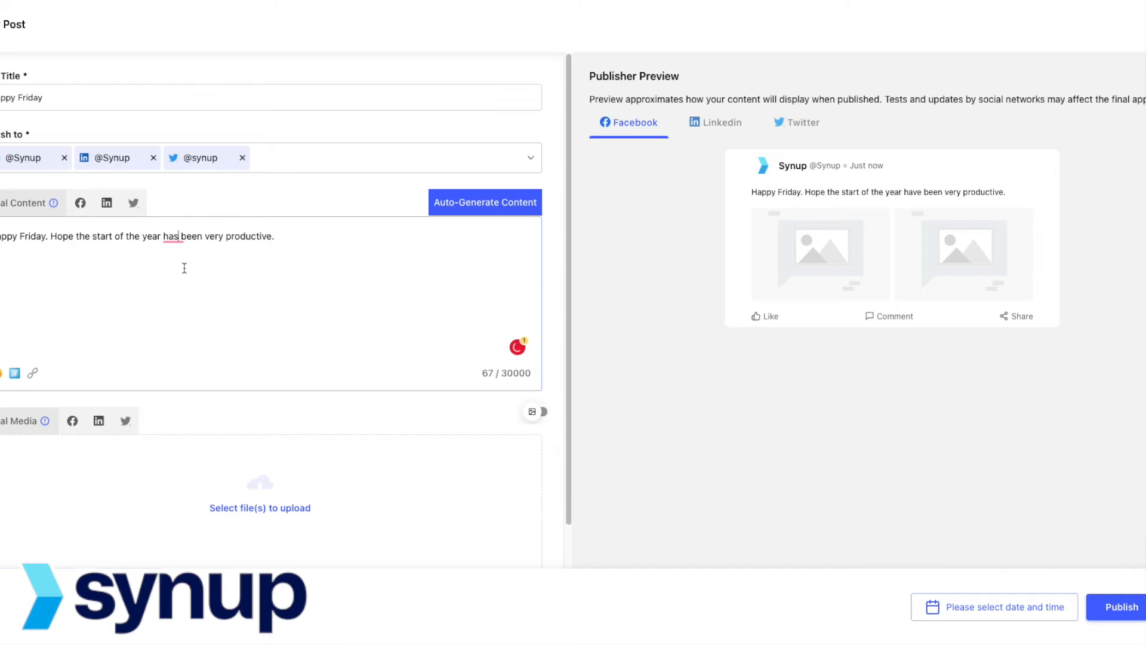
pyautogui.click(294, 235)
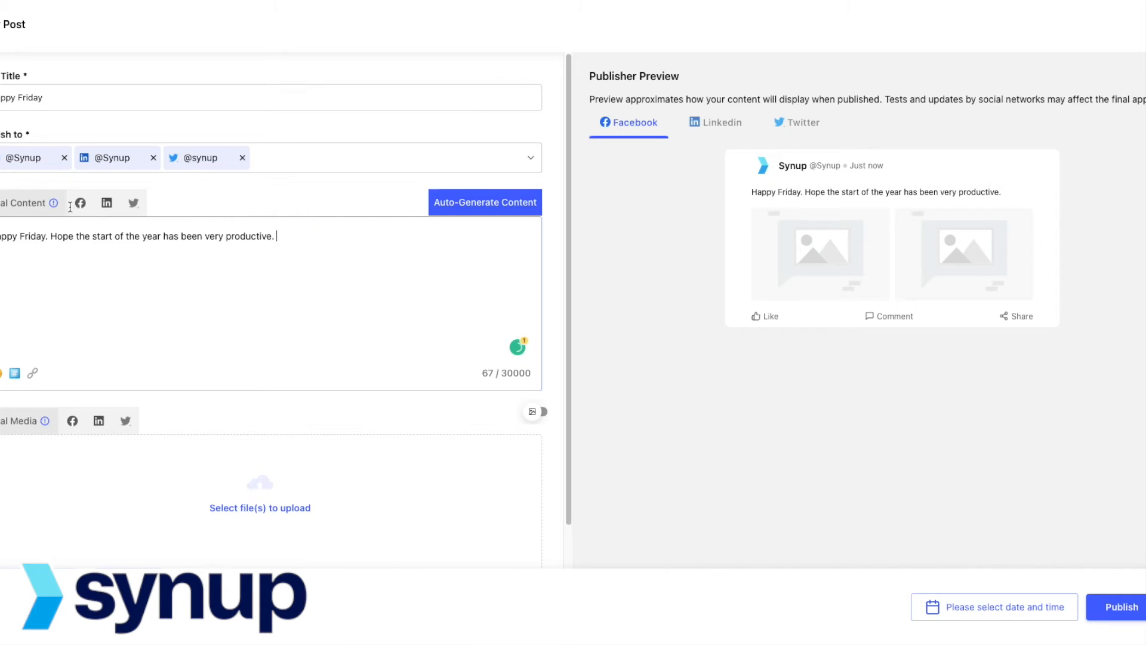
# Step: Compare the Facebook, LinkedIn and Twitter versions of the content and launch the AI content generator
pyautogui.click(81, 203)
pyautogui.click(83, 206)
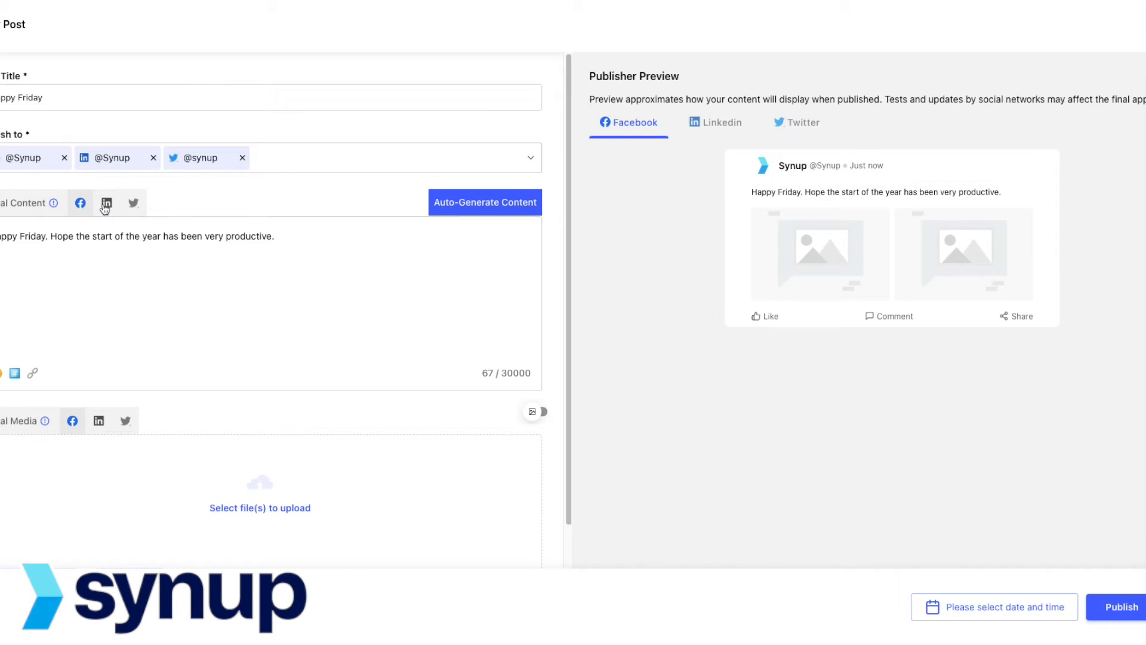
pyautogui.click(108, 208)
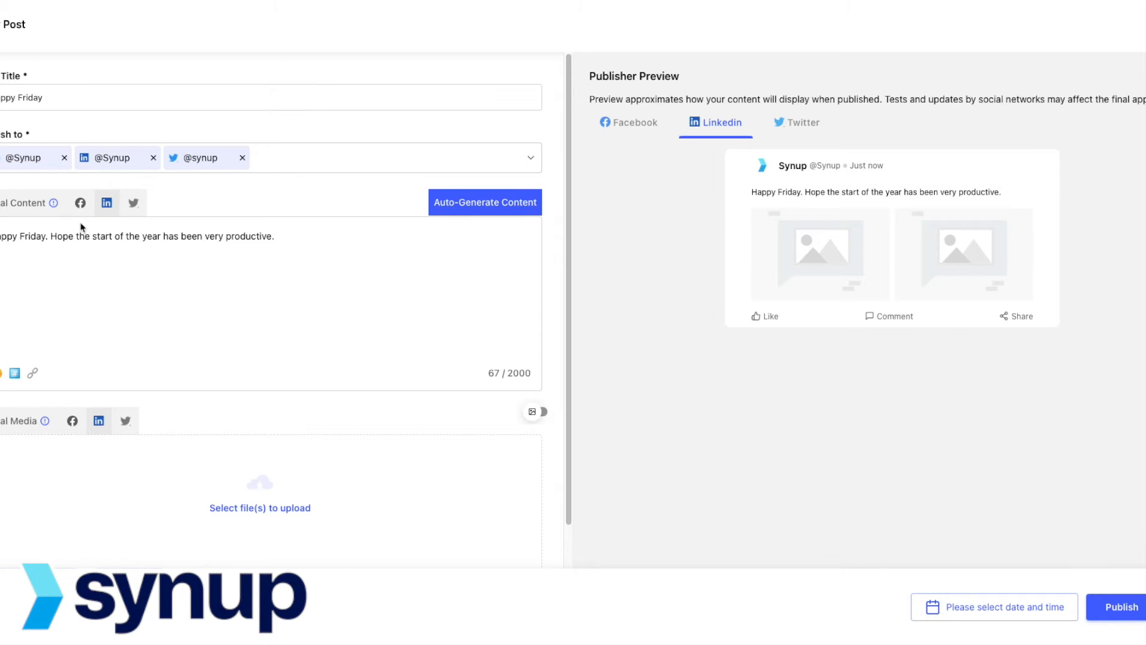
pyautogui.click(135, 205)
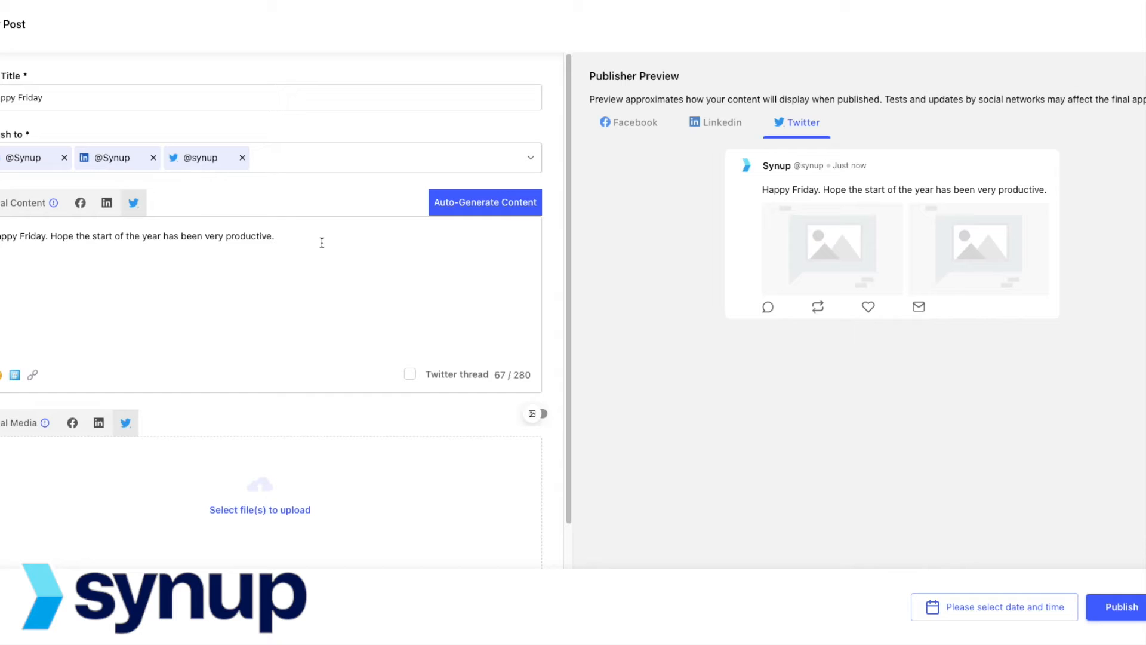
pyautogui.click(107, 203)
pyautogui.click(80, 205)
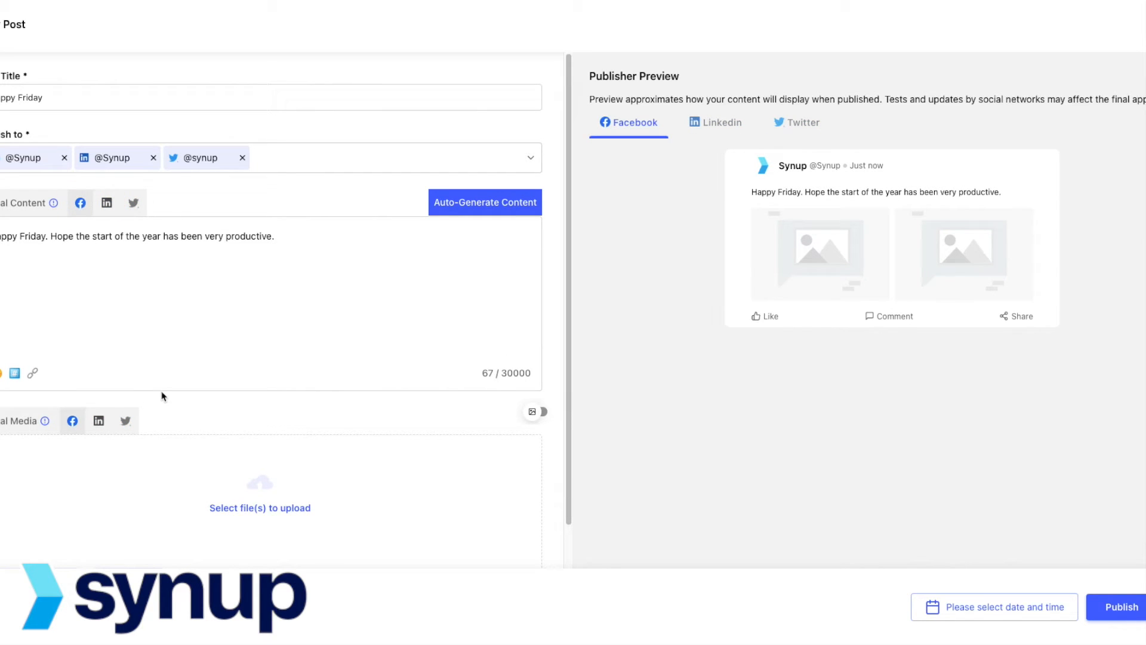
pyautogui.moveTo(280, 236); pyautogui.dragTo(1, 238)
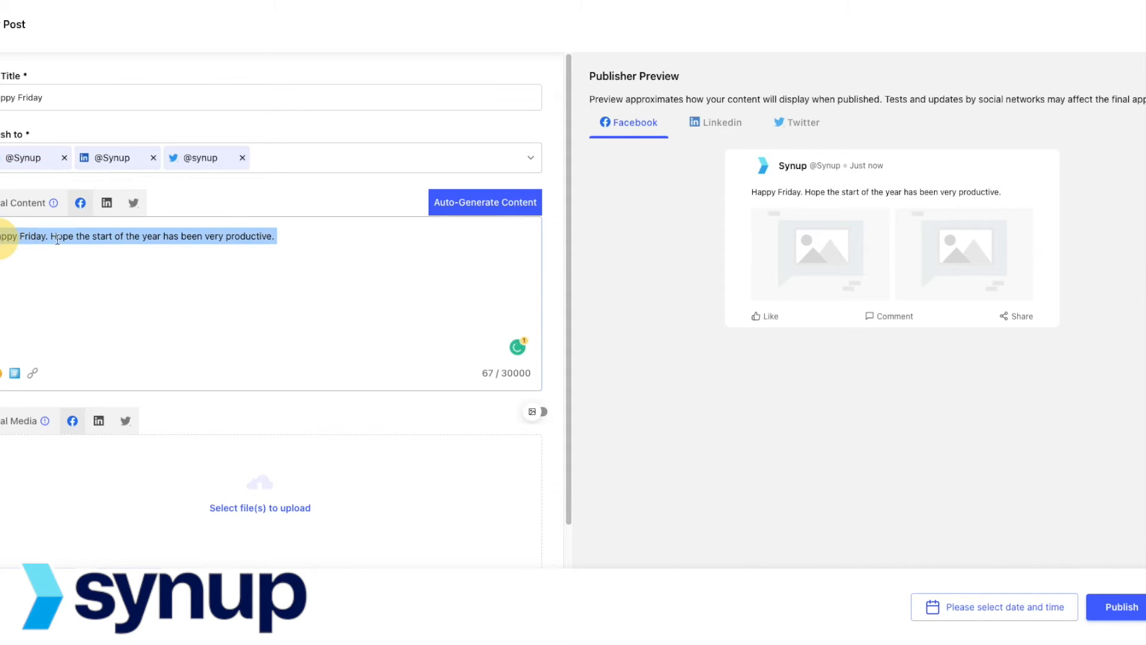
pyautogui.click(353, 244)
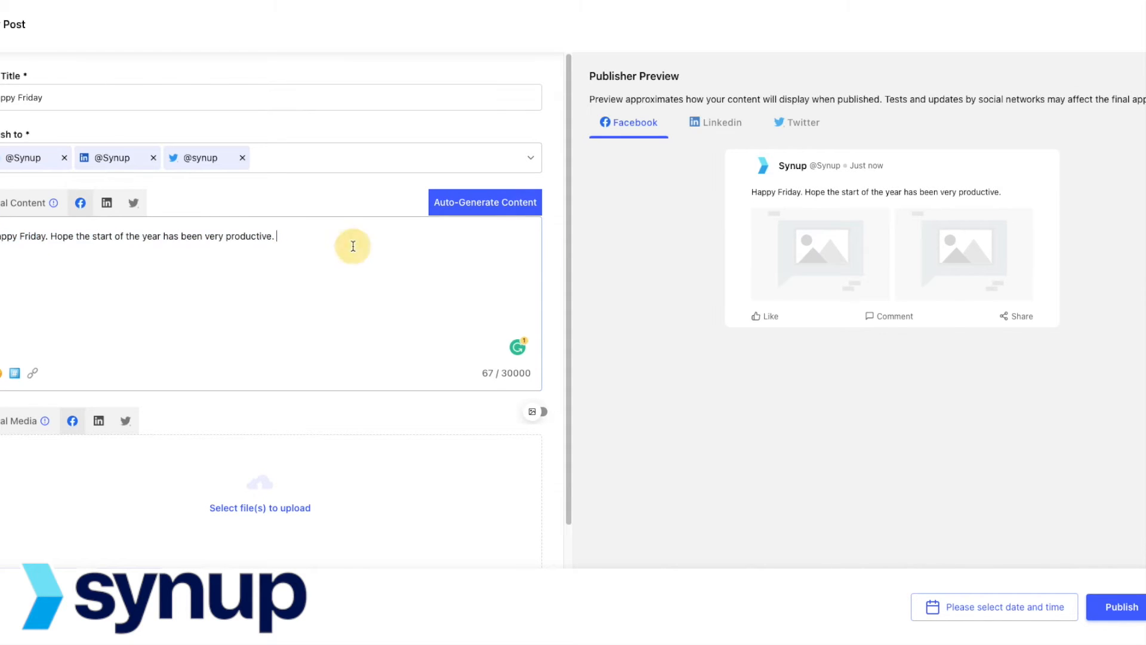
pyautogui.click(469, 216)
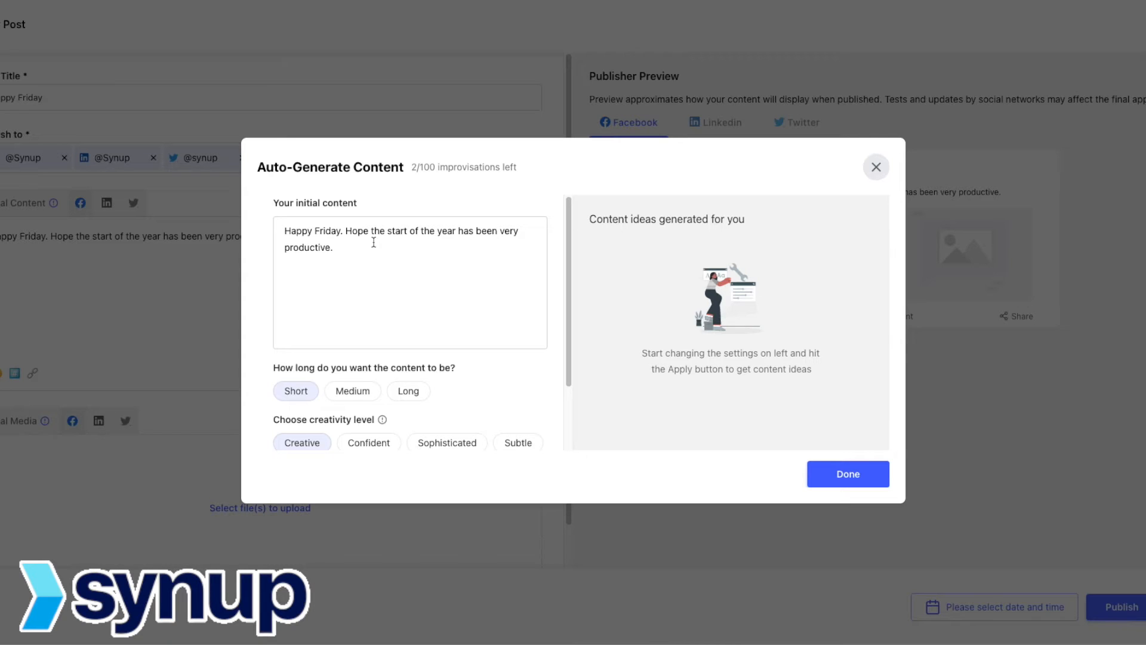
# Step: Generate long AI content suggestions with Subtle creativity
pyautogui.scroll(-2, 373, 242)
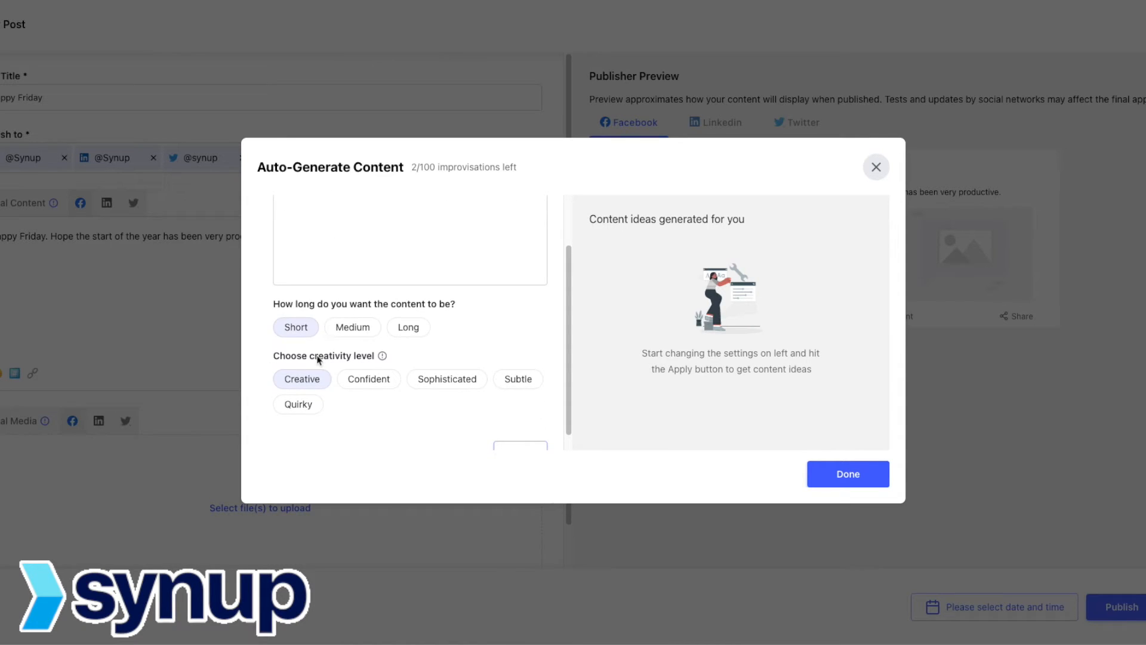
pyautogui.click(410, 328)
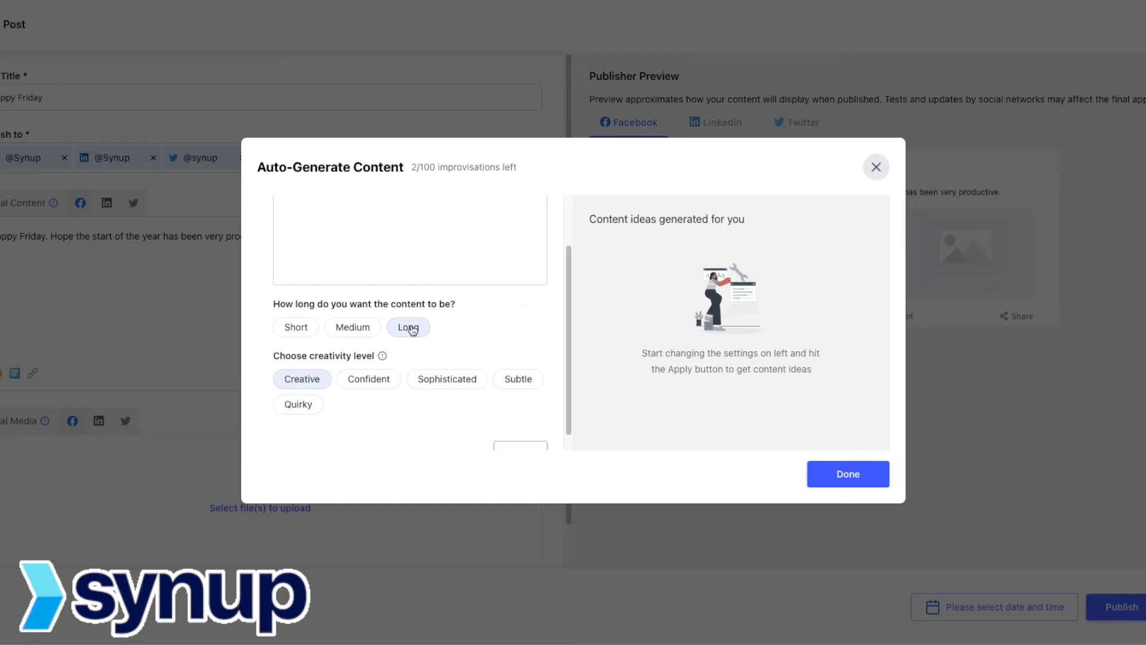
pyautogui.click(528, 378)
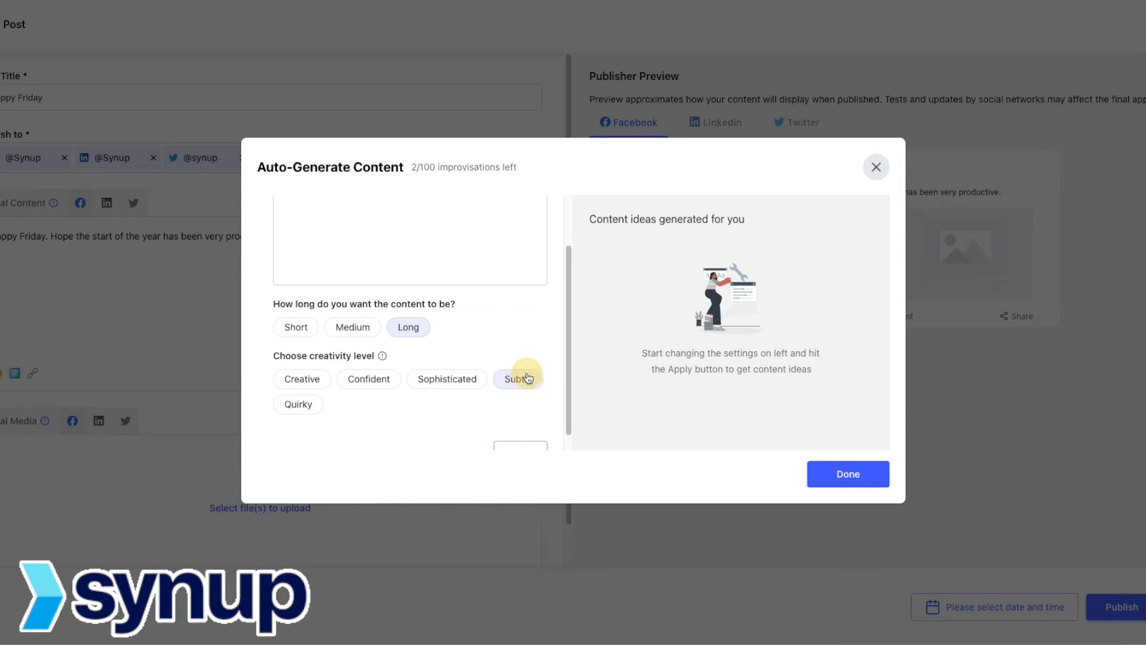
pyautogui.scroll(-1, 527, 377)
pyautogui.scroll(3, 504, 307)
pyautogui.scroll(-2, 401, 337)
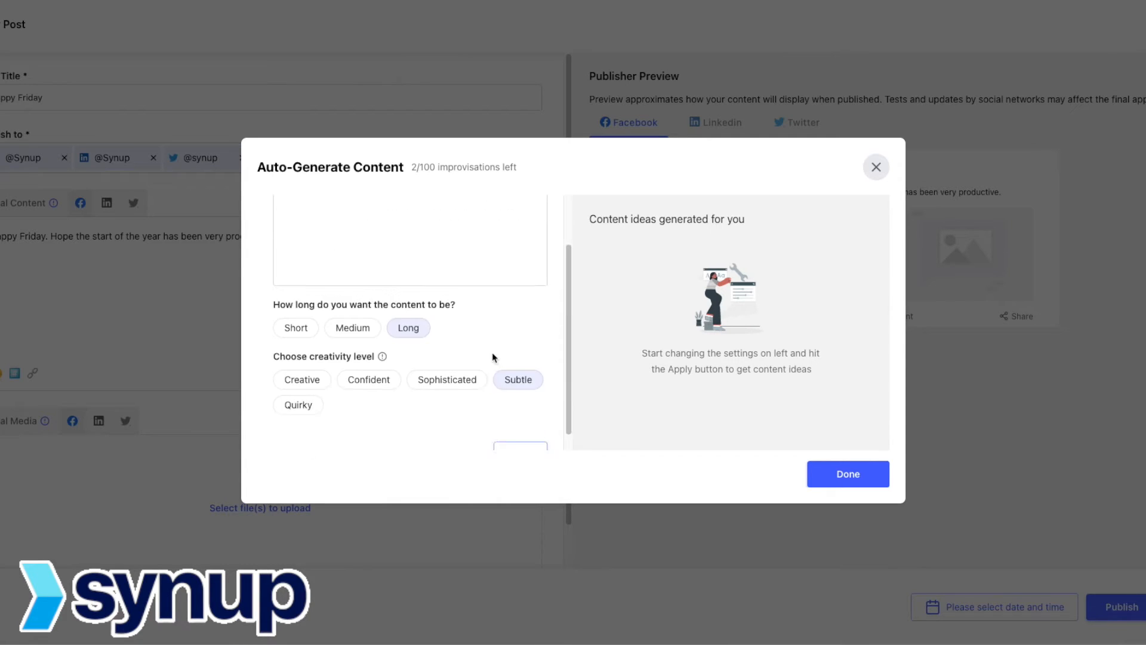
pyautogui.scroll(-1, 492, 357)
pyautogui.click(521, 434)
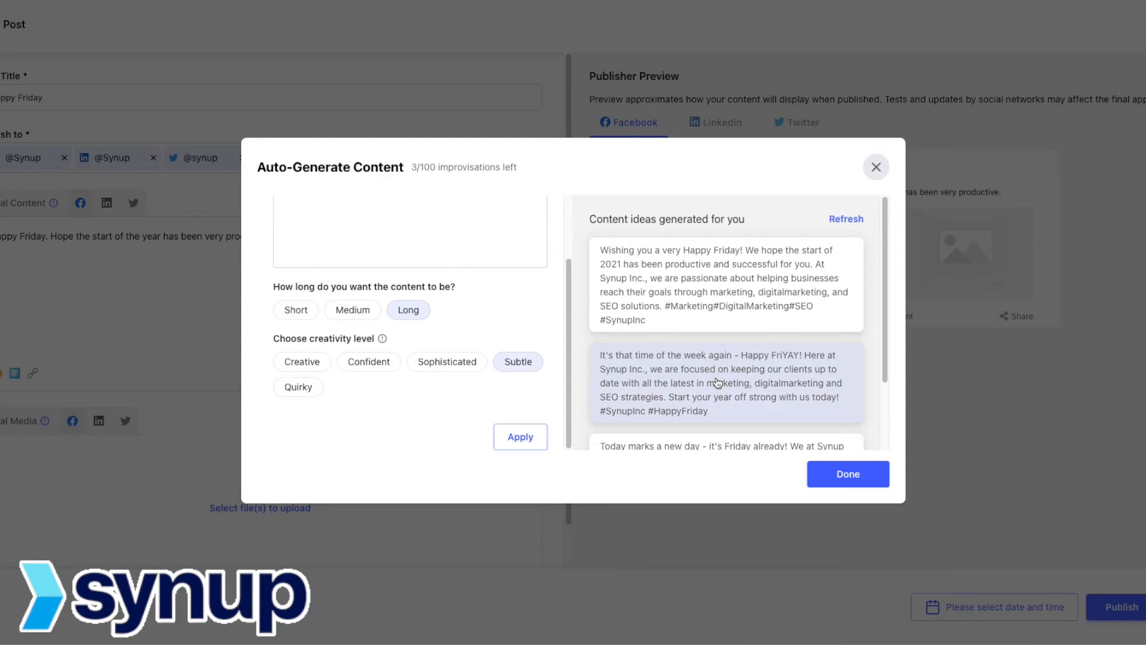
# Step: Use the second generated 'Happy FriYAY' draft as the post content
pyautogui.scroll(-1, 727, 368)
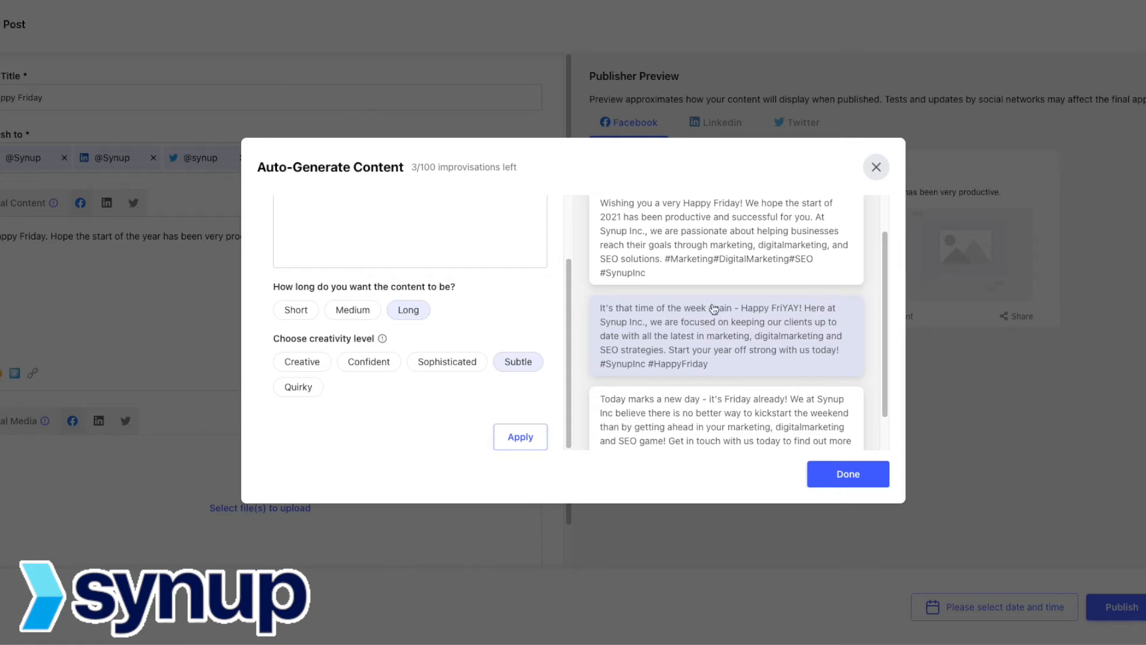
pyautogui.scroll(-1, 811, 320)
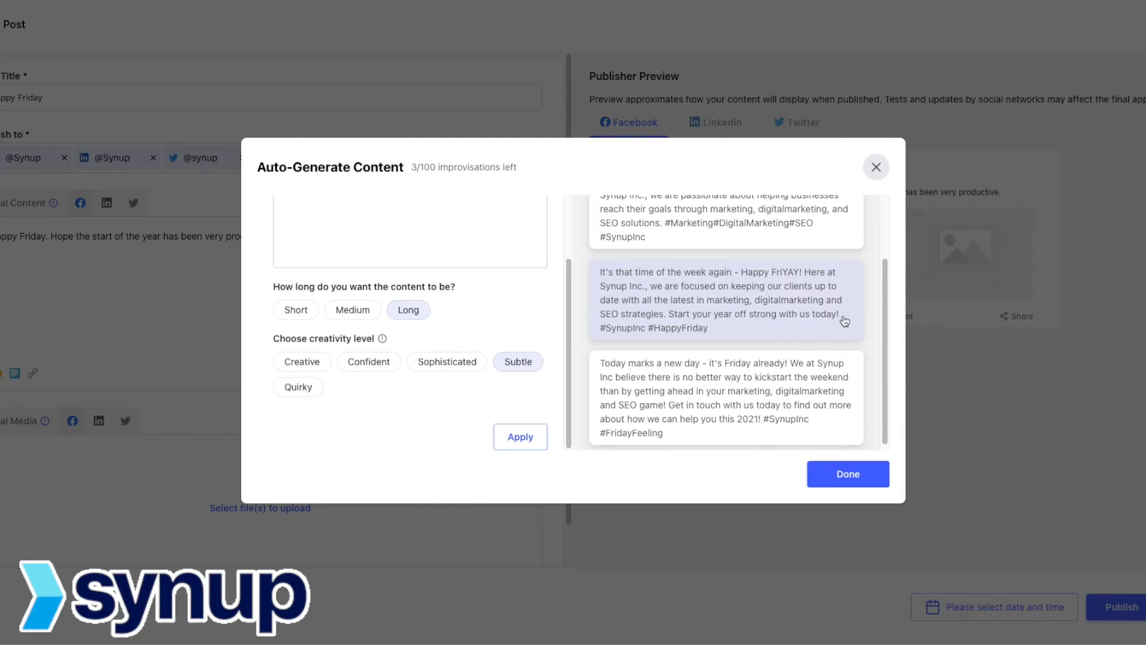
pyautogui.click(849, 476)
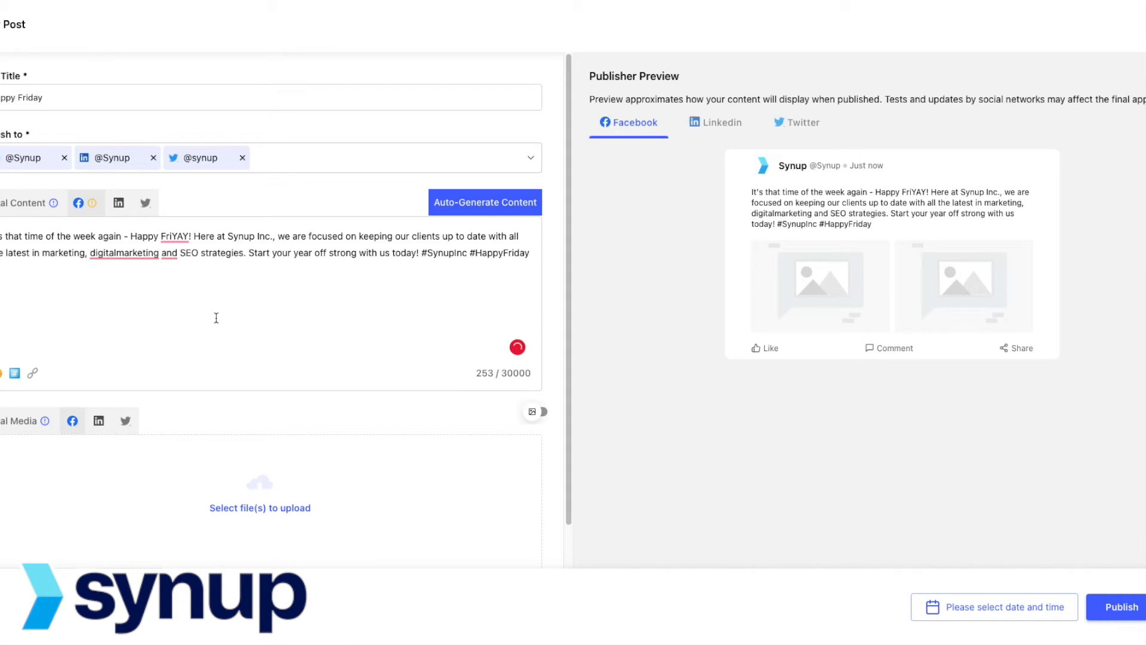
pyautogui.click(1, 380)
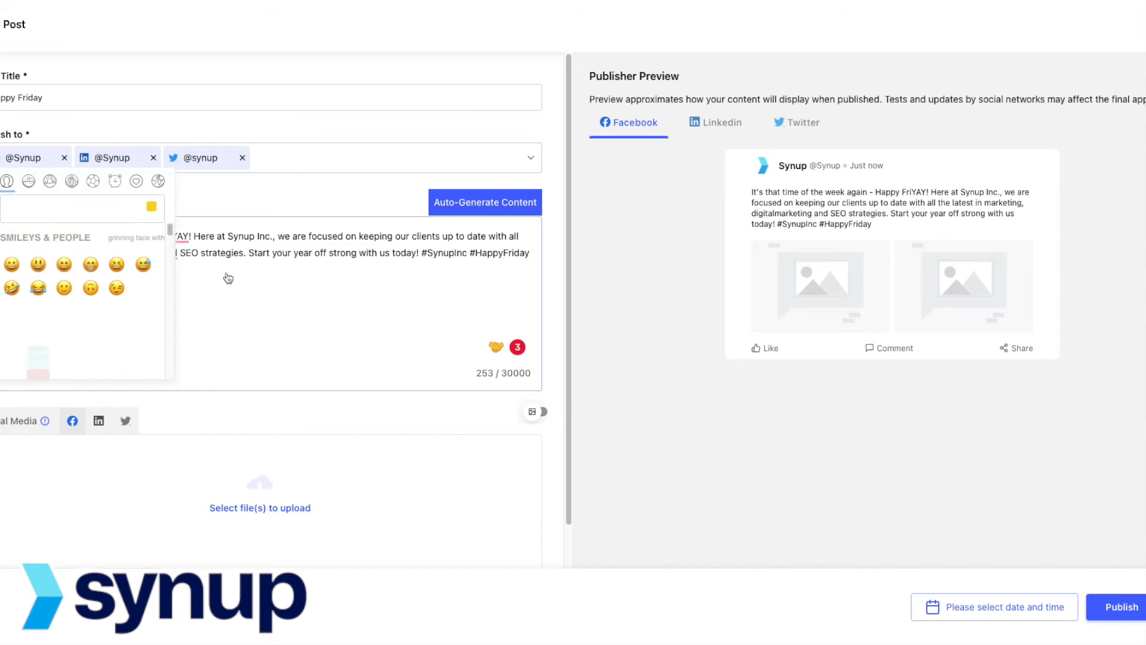
pyautogui.click(256, 301)
pyautogui.click(15, 374)
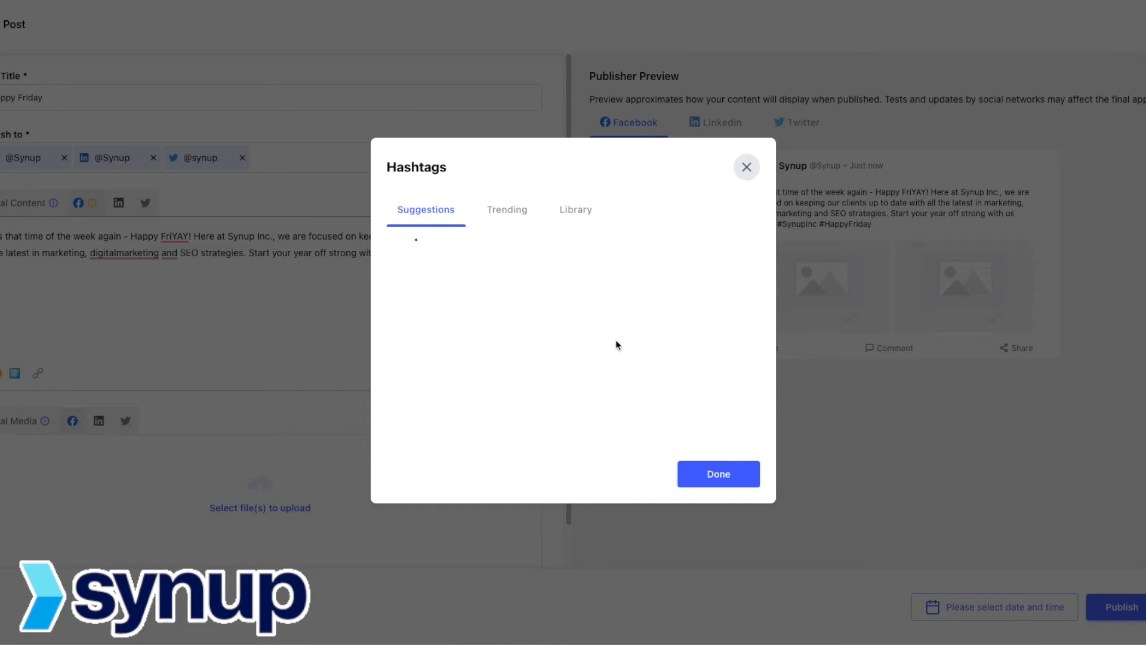
pyautogui.click(517, 217)
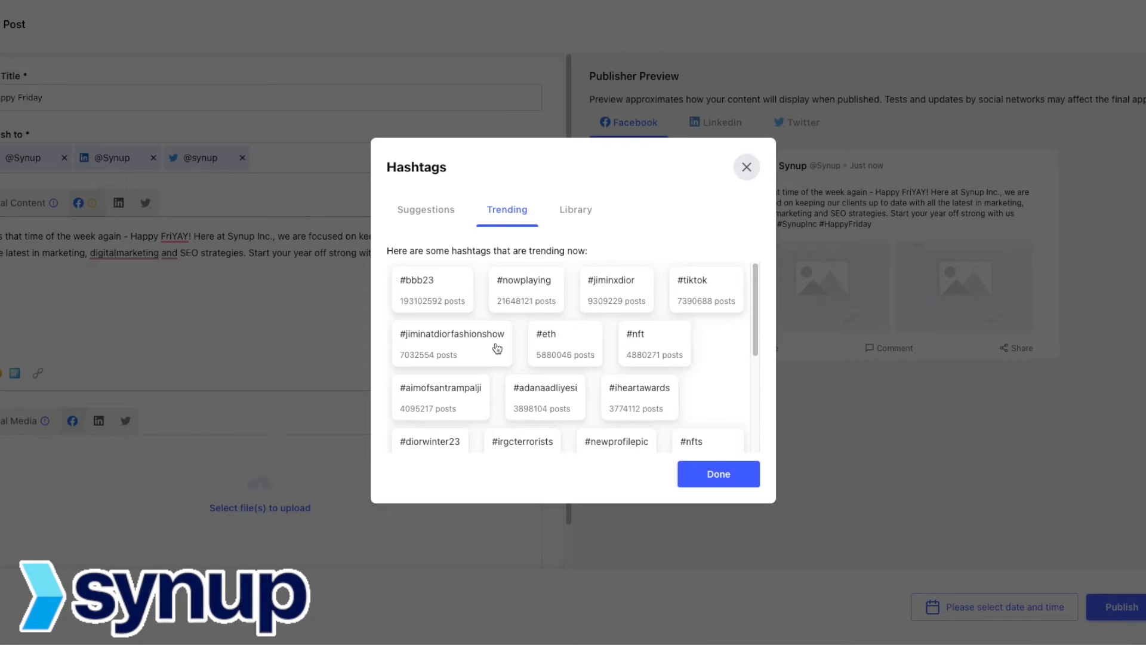
pyautogui.click(575, 216)
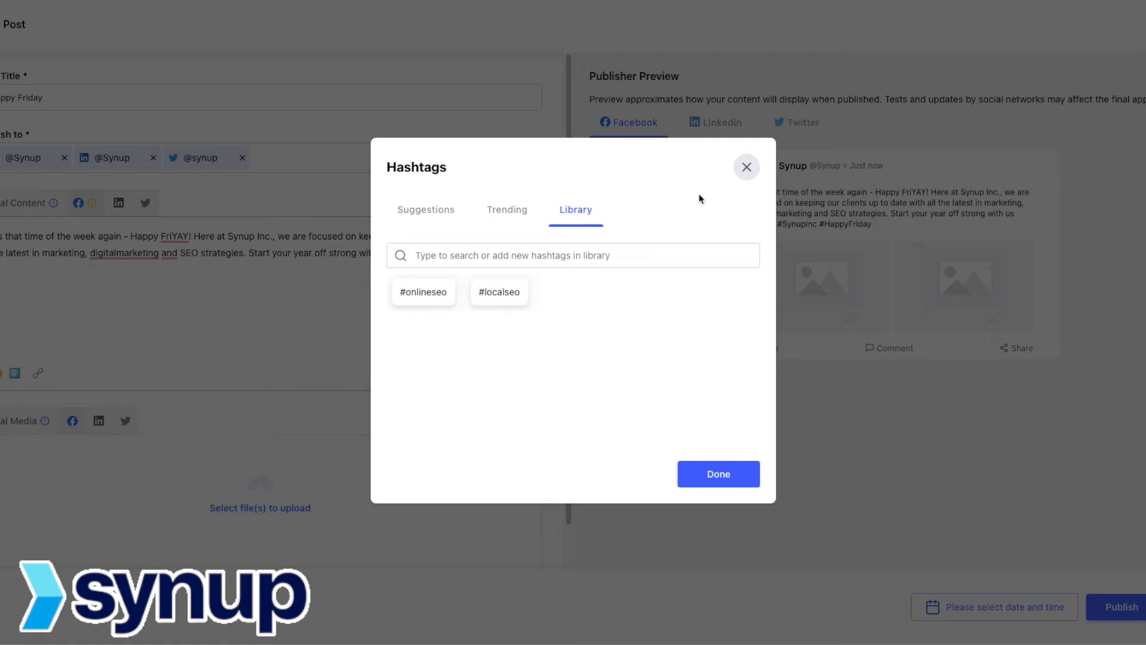
pyautogui.click(747, 167)
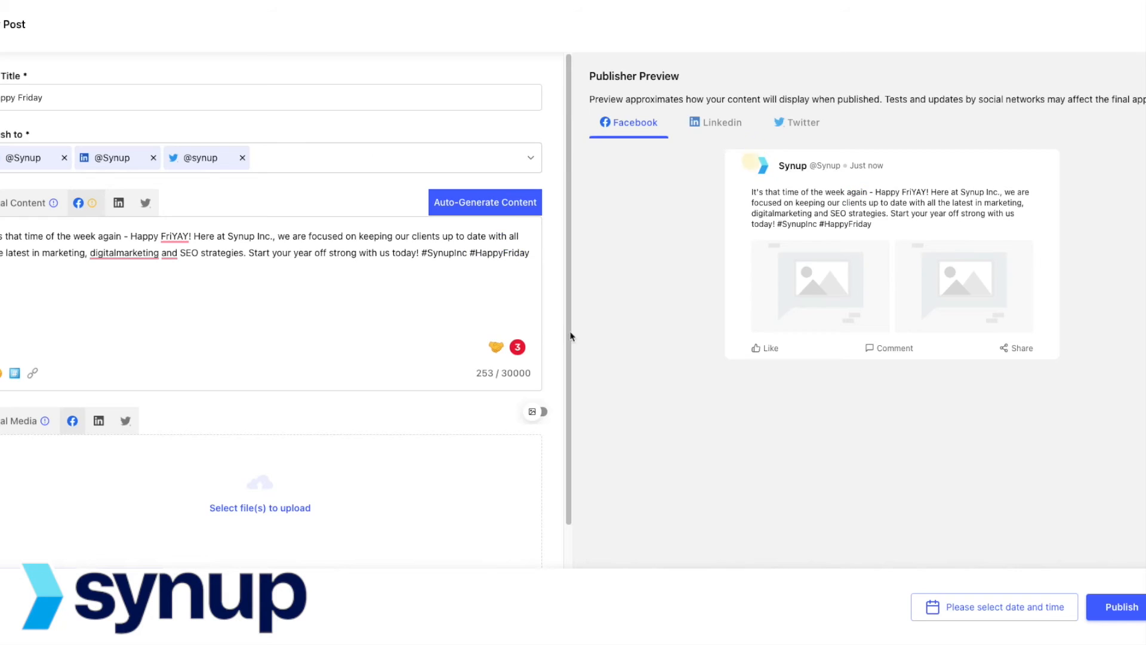
pyautogui.click(33, 374)
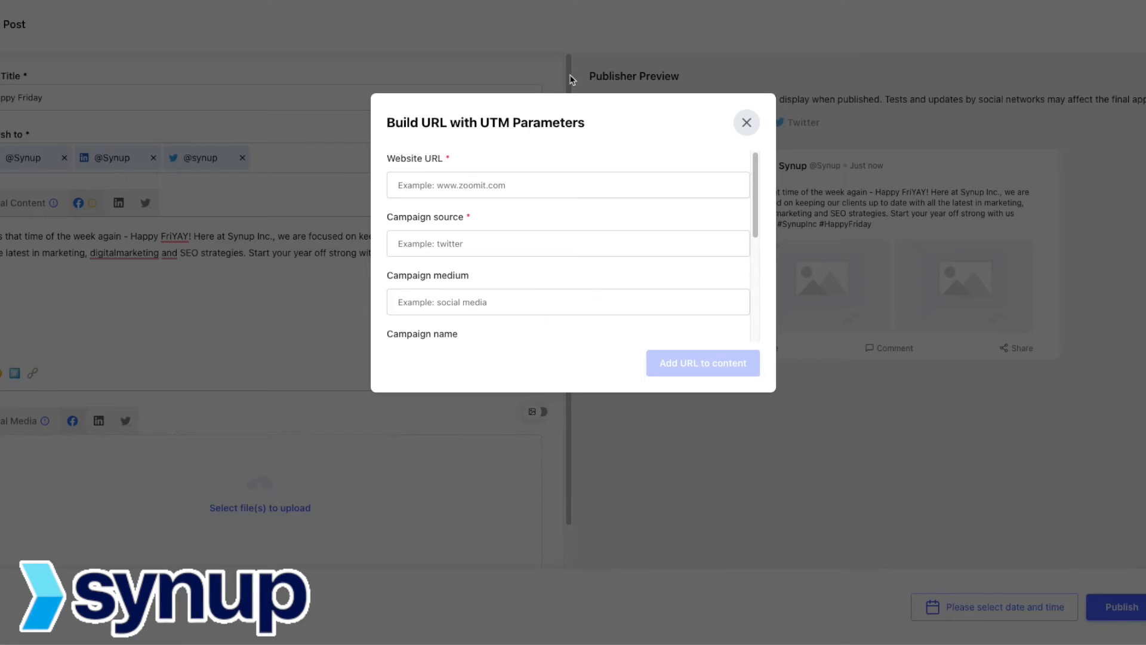
pyautogui.scroll(-4, 440, 234)
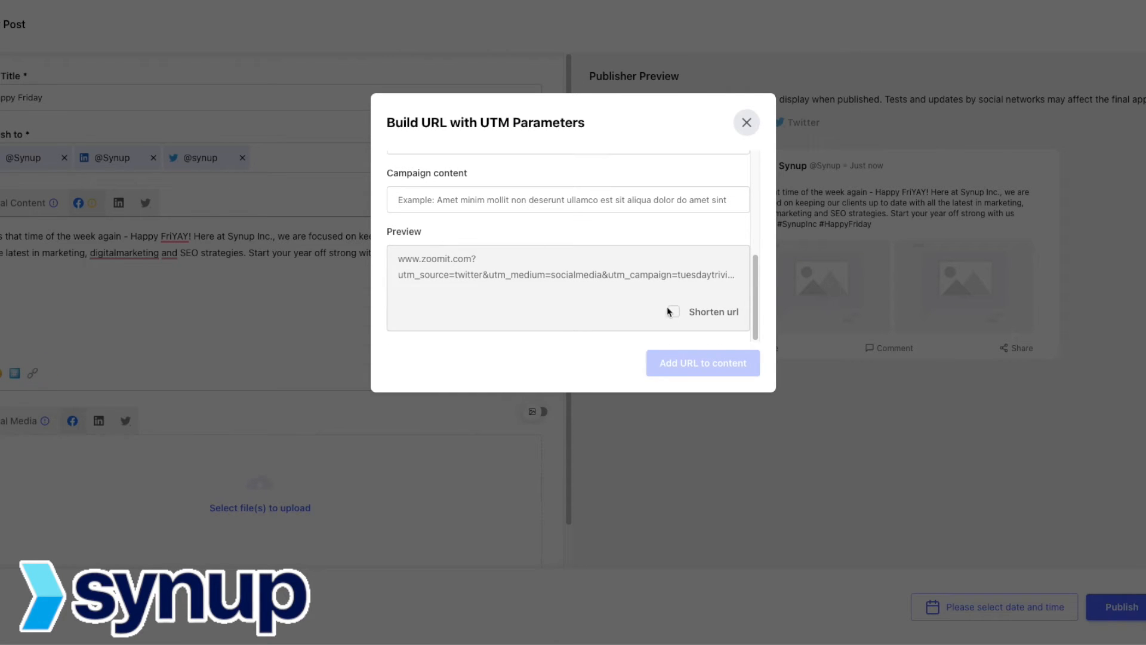
pyautogui.scroll(4, 668, 311)
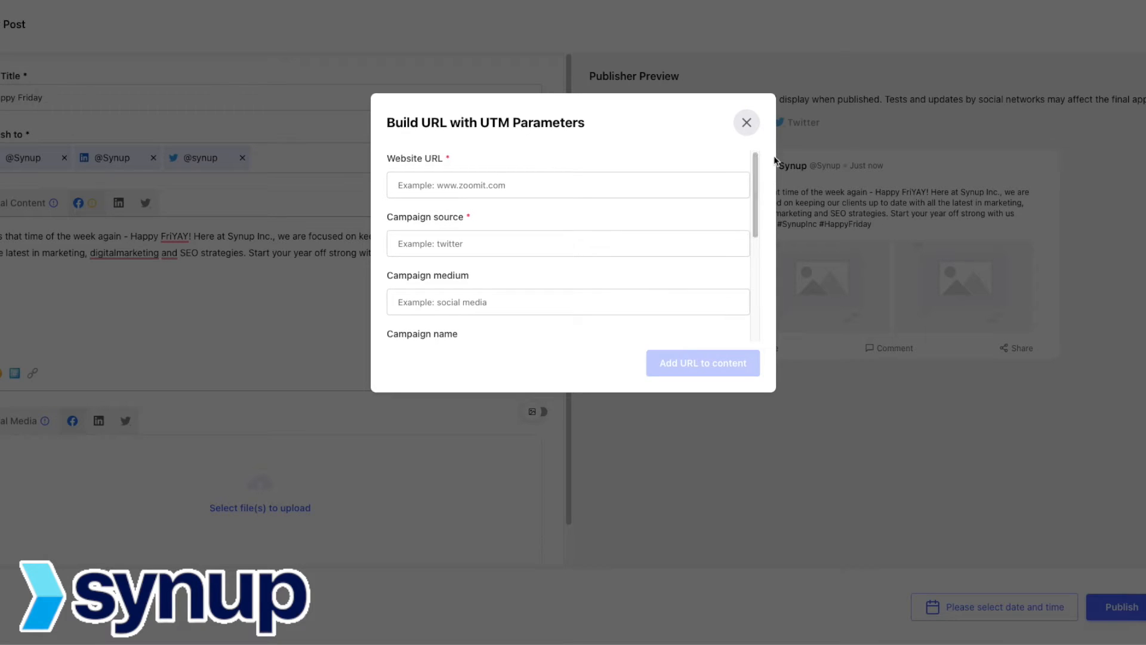
pyautogui.click(746, 123)
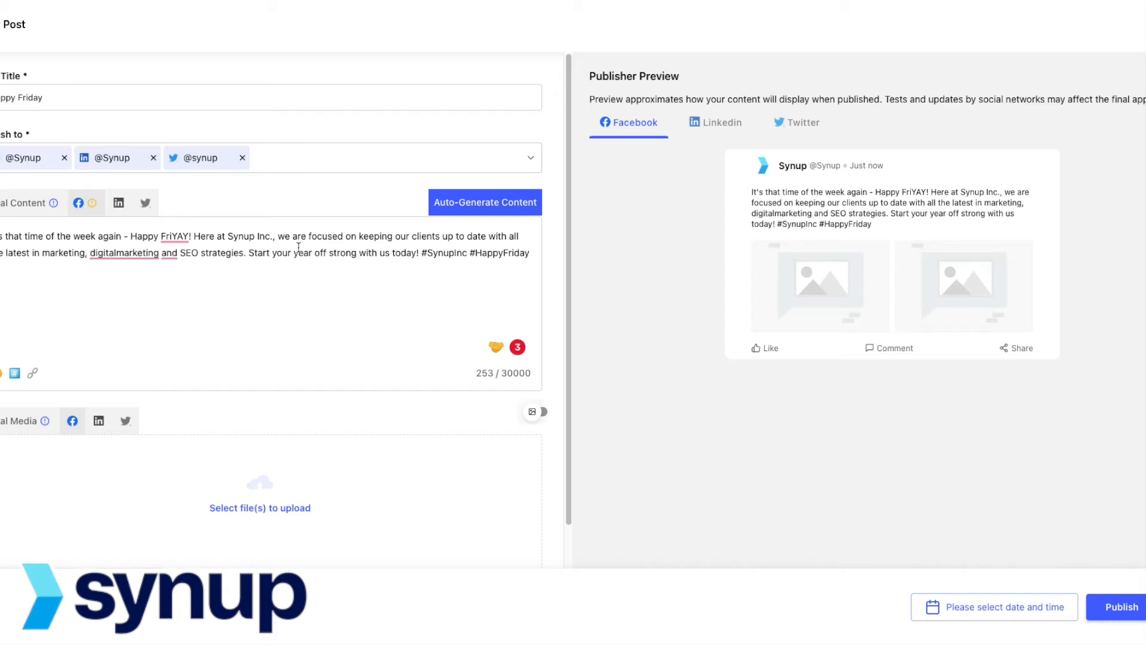
pyautogui.scroll(-1, 320, 371)
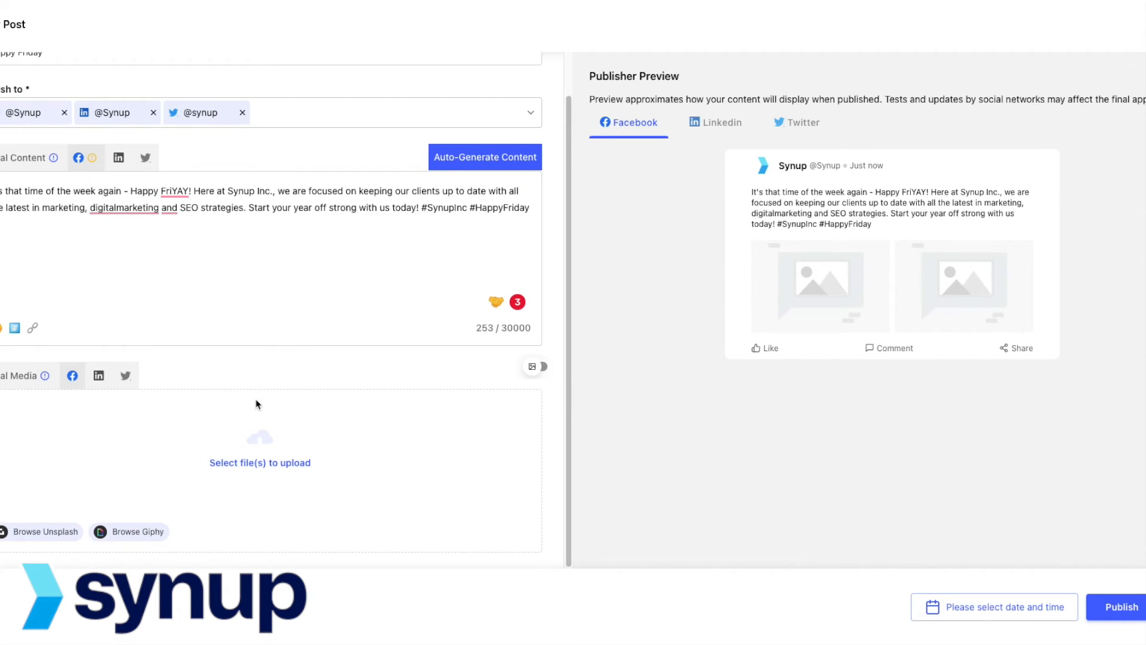
pyautogui.click(50, 532)
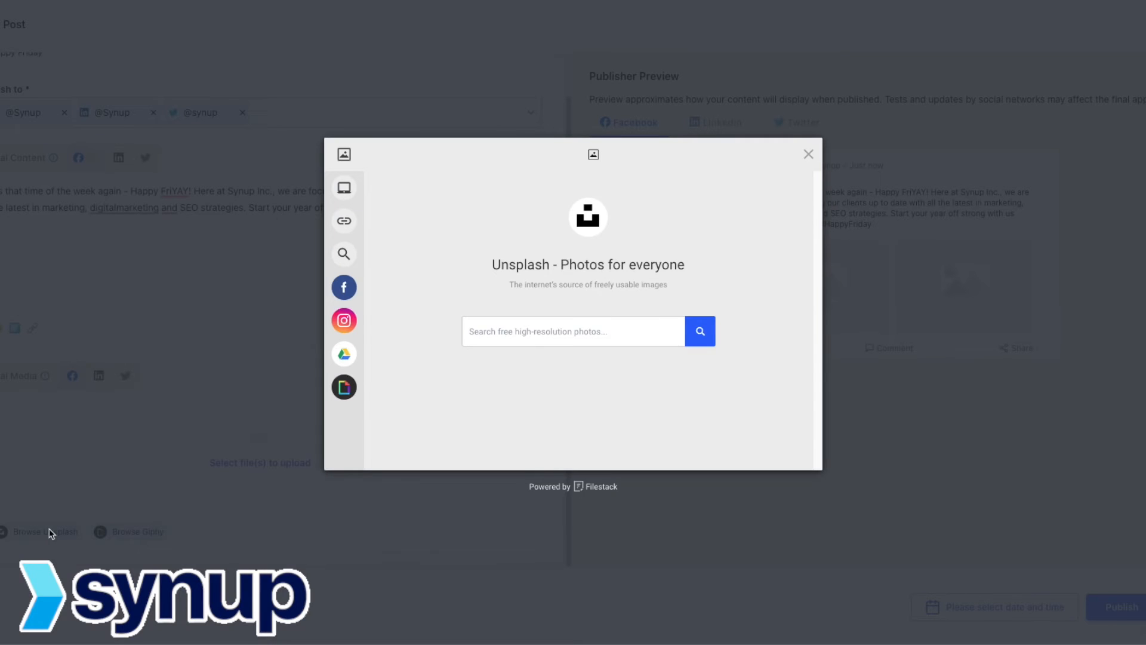
pyautogui.click(502, 330)
pyautogui.write('Friday')
pyautogui.press('Return')
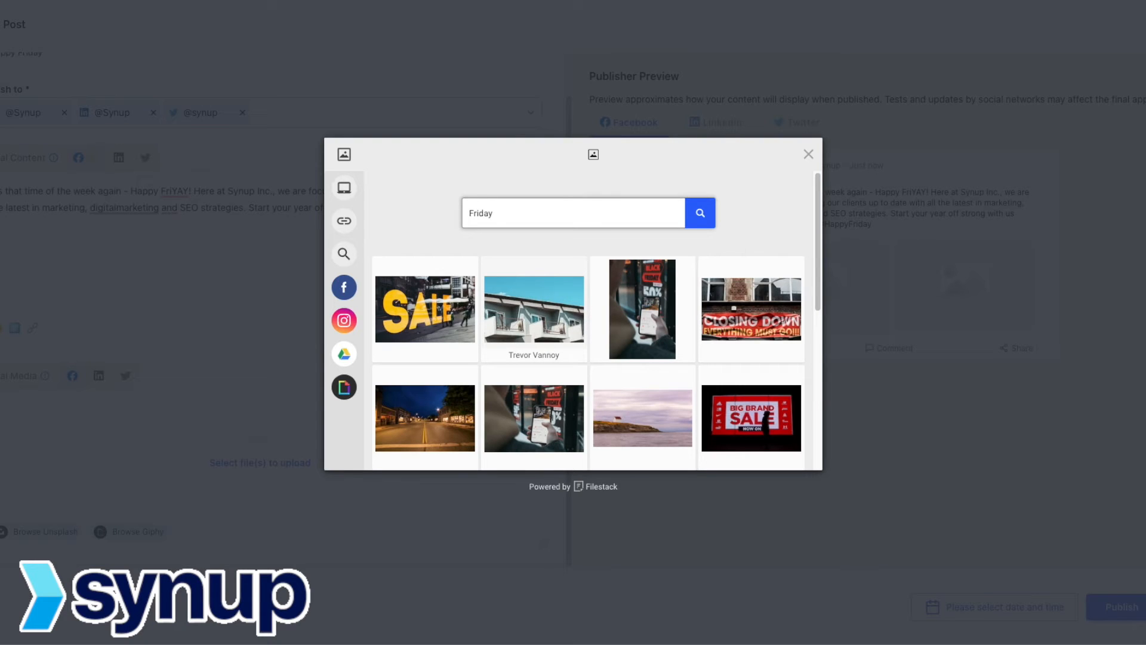
pyautogui.moveTo(351, 394)
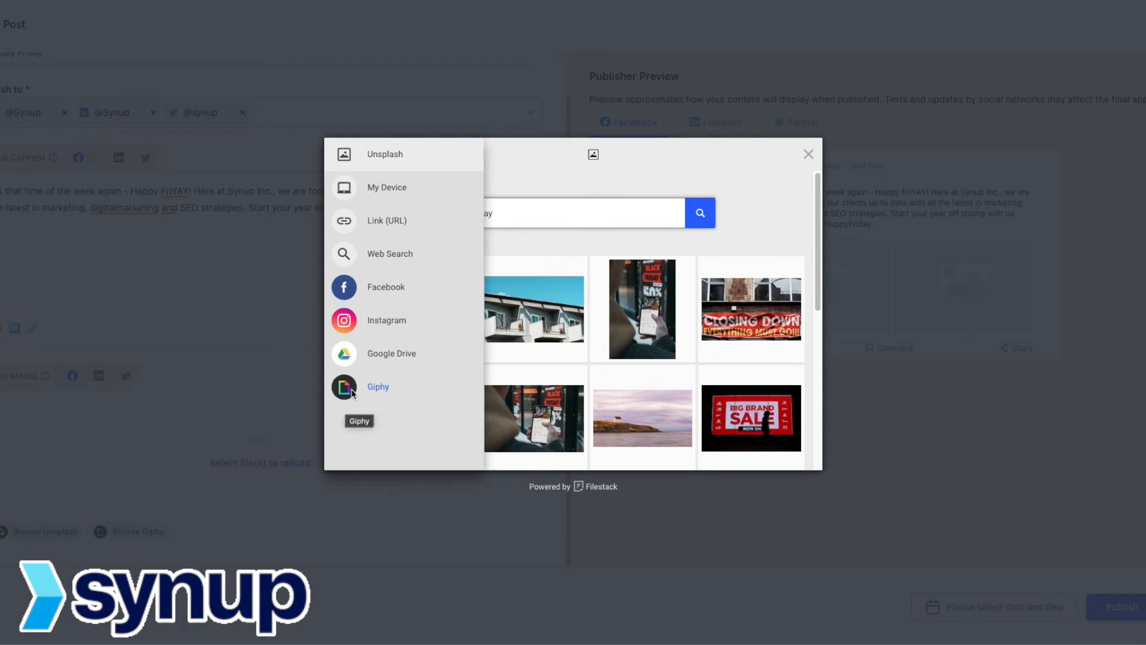
pyautogui.click(378, 388)
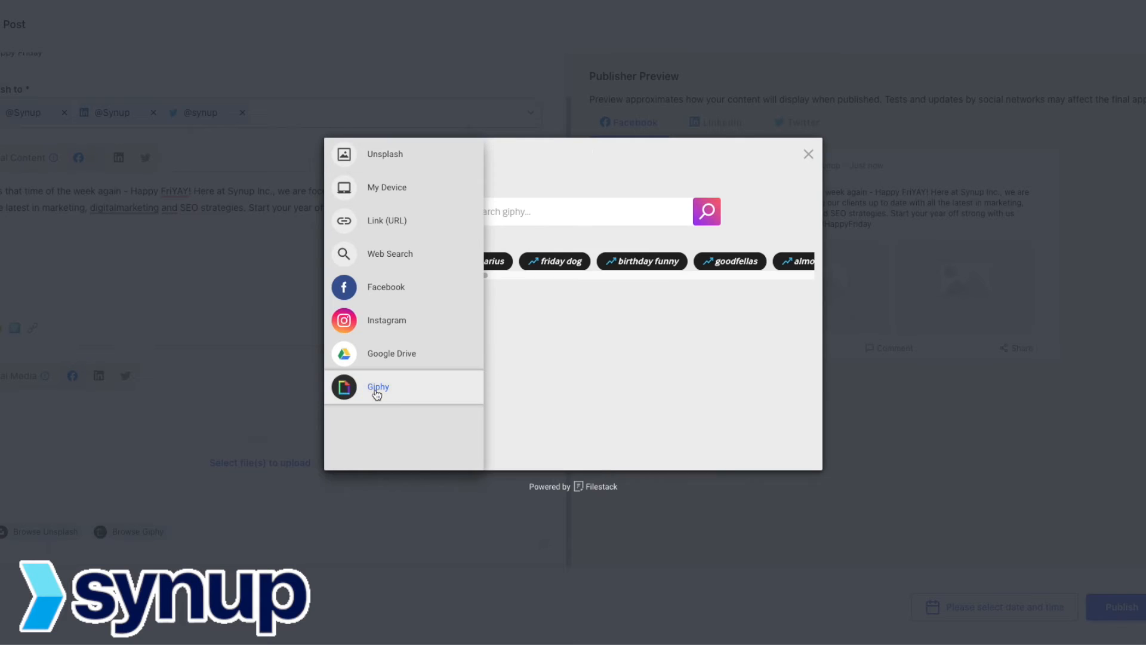
pyautogui.click(568, 213)
pyautogui.write('Friday')
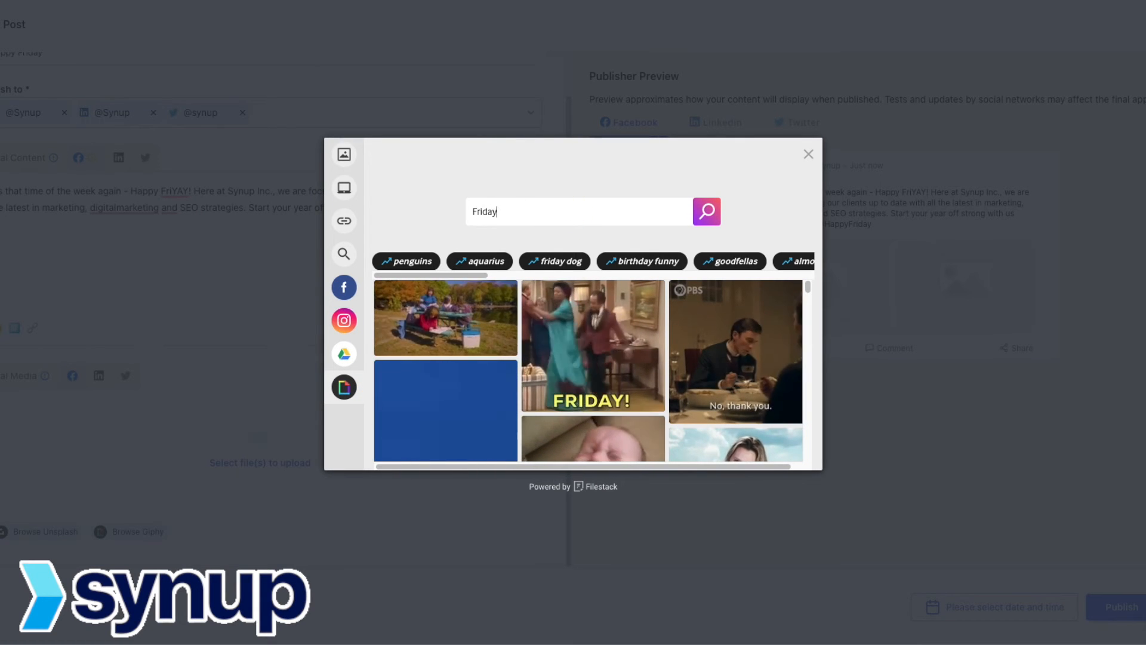
pyautogui.press('Return')
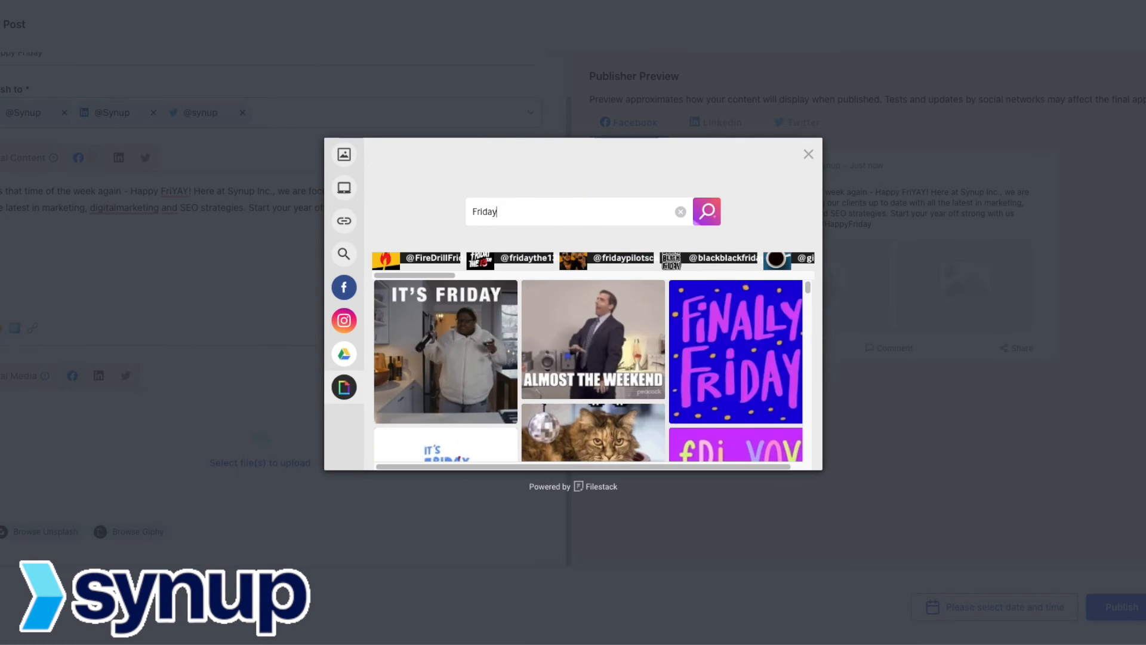
pyautogui.click(445, 329)
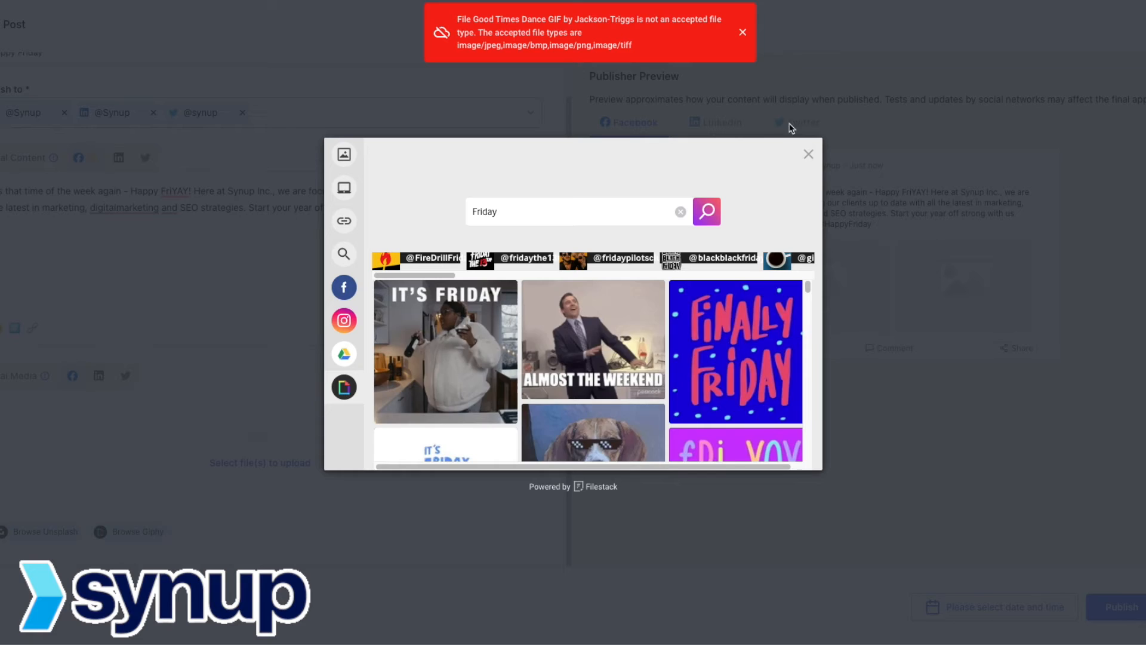
pyautogui.click(743, 34)
pyautogui.click(809, 154)
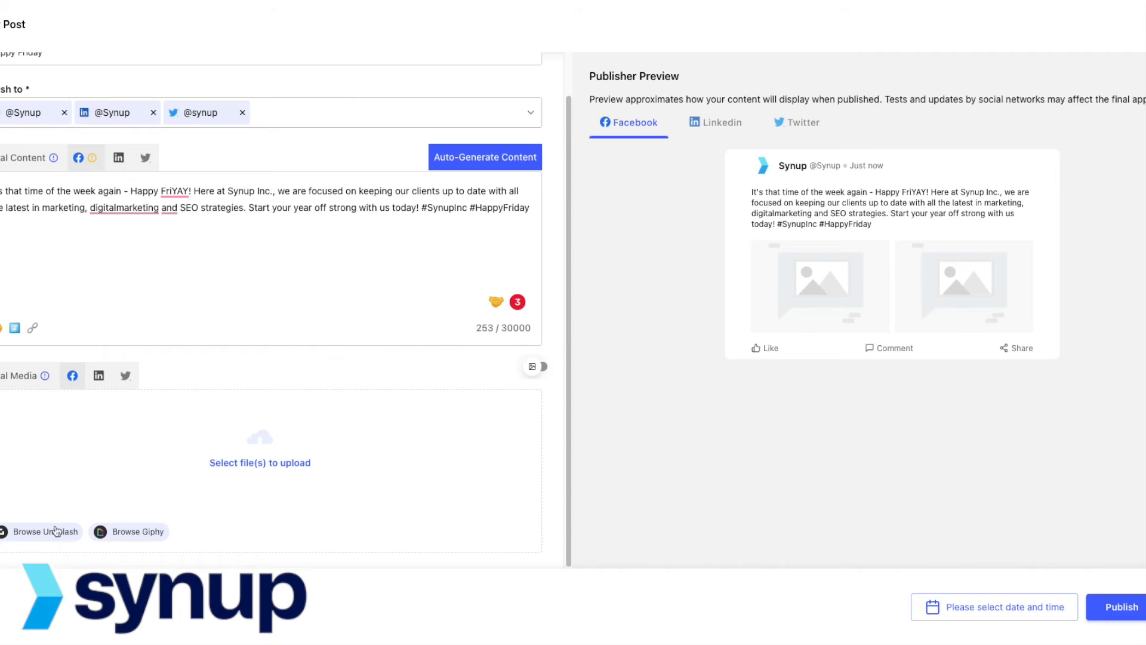
# Step: Click the publish date and time field and confirm leaving, discarding the Happy Friday draft
pyautogui.scroll(1, 287, 475)
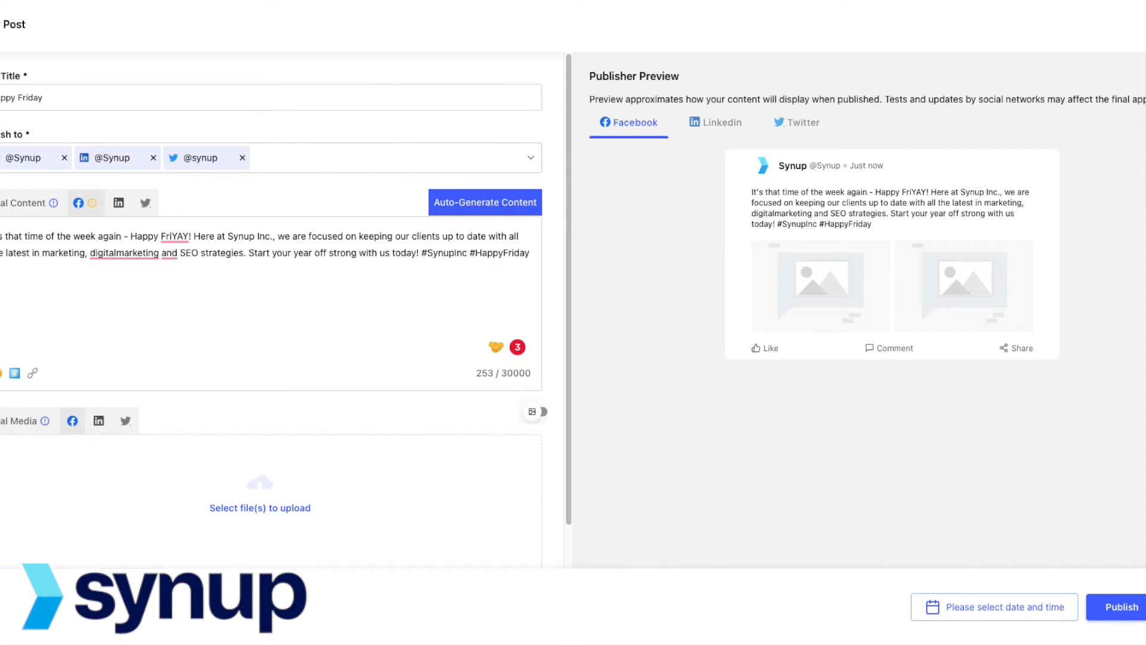
pyautogui.click(1013, 609)
pyautogui.click(992, 607)
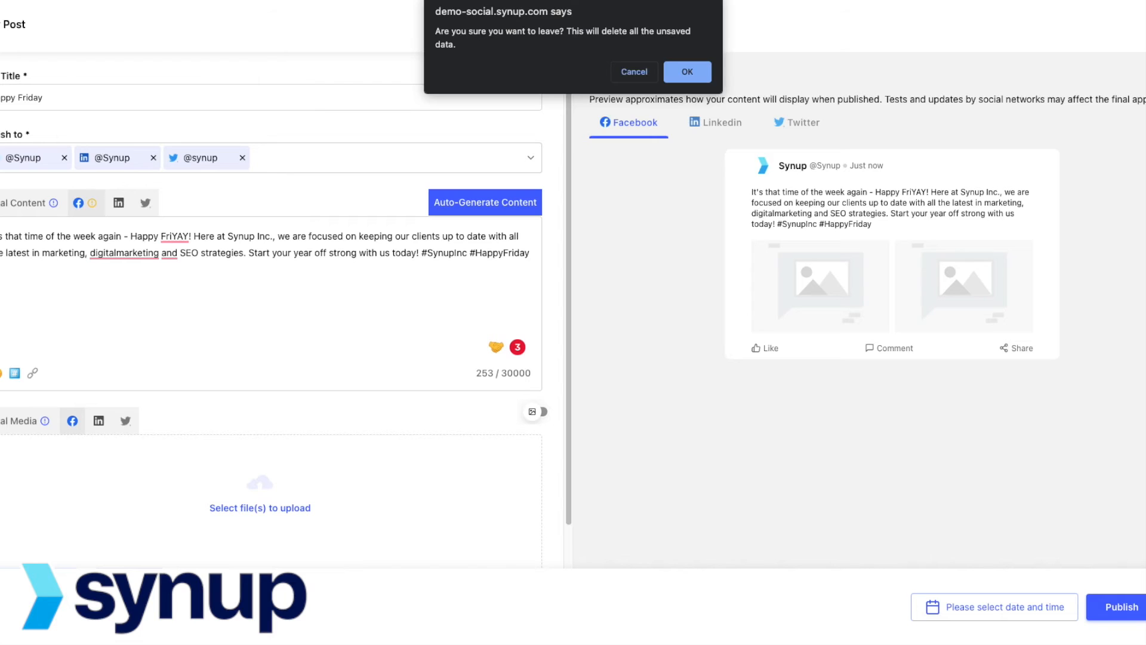
pyautogui.click(687, 73)
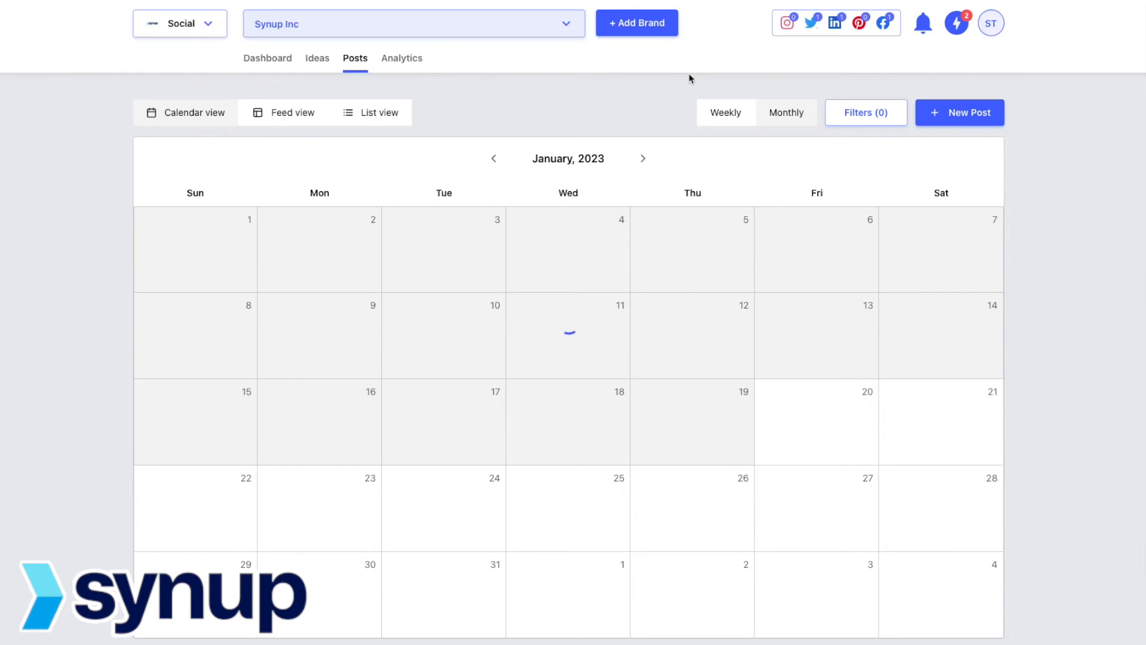
# Step: On Ideas, show Twitter trends for Competitor hashtags, then switch the topic to Business Categories
pyautogui.click(313, 60)
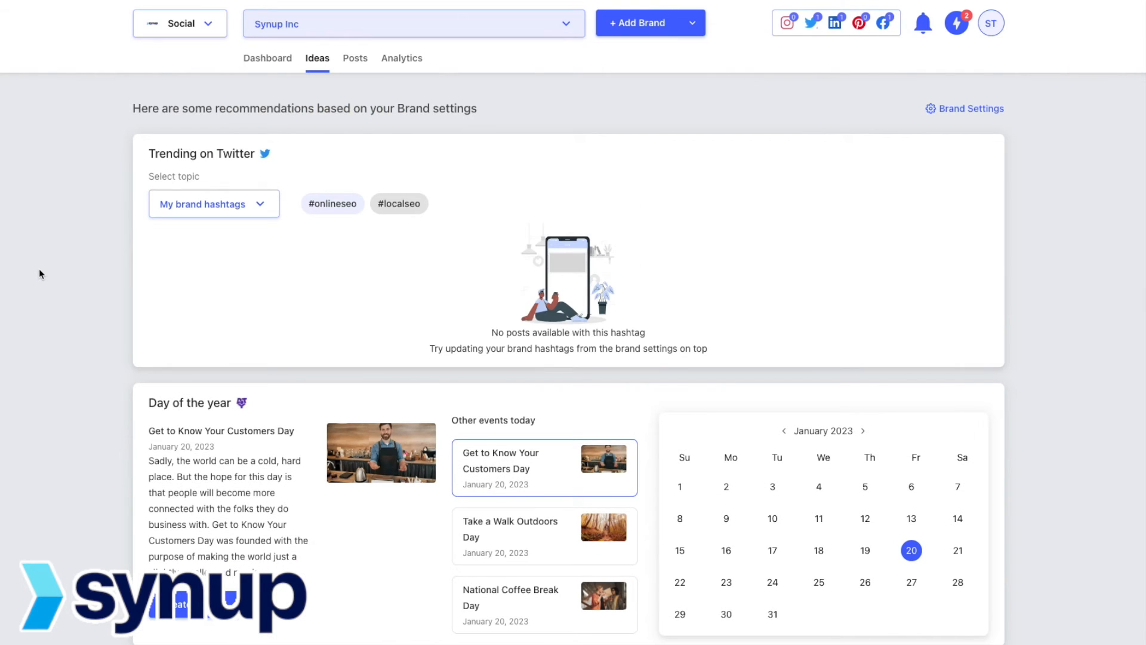
pyautogui.click(255, 205)
pyautogui.click(205, 310)
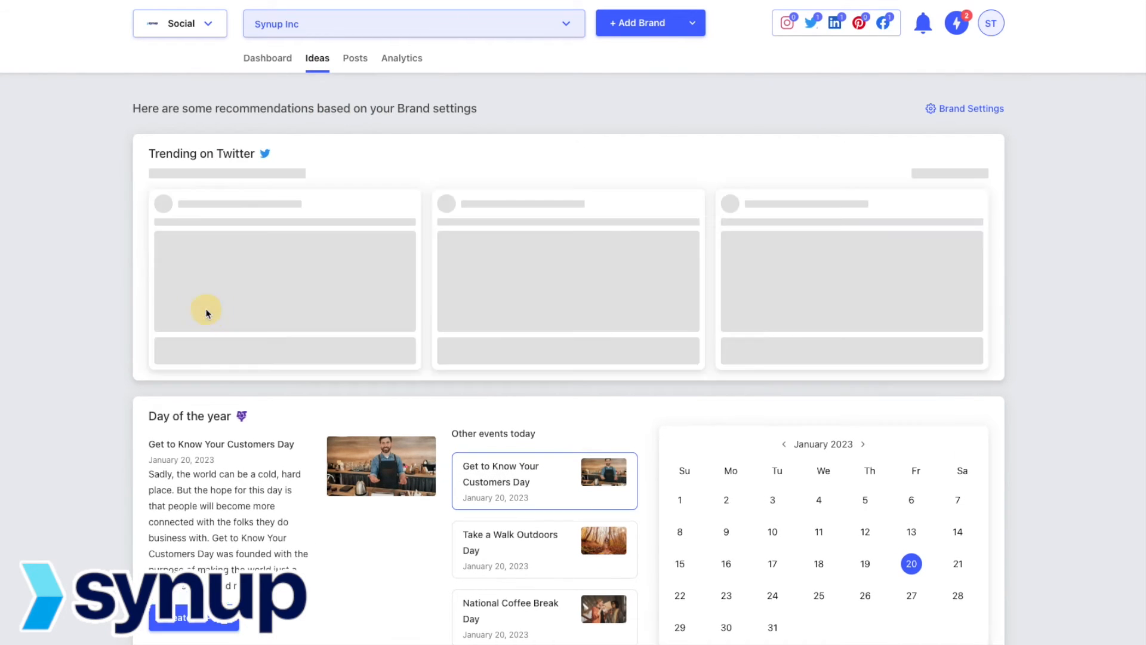
pyautogui.click(206, 205)
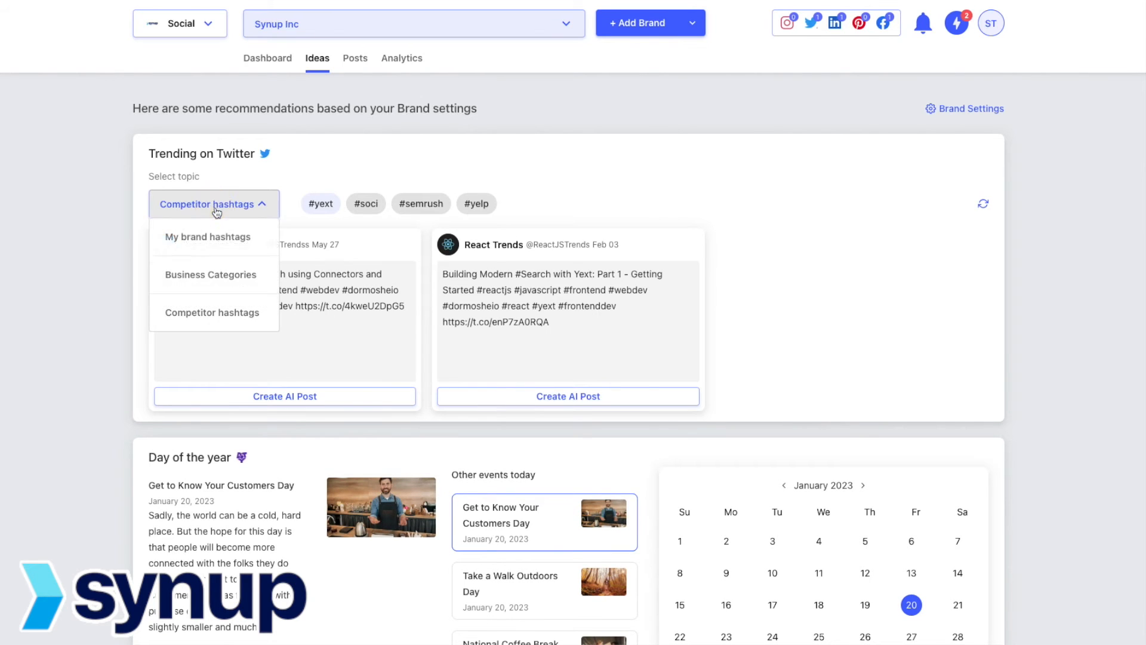
pyautogui.click(203, 266)
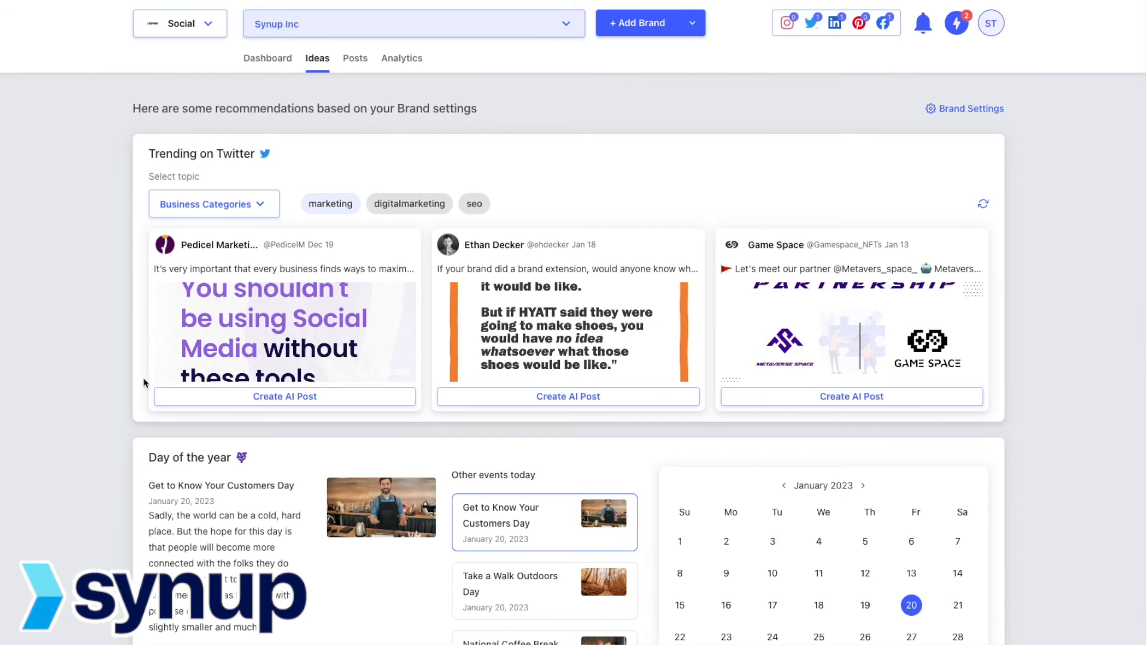
# Step: Preview Take a Walk Outdoors Day and National Coffee Break Day, then show January 25's events
pyautogui.scroll(-2, 144, 382)
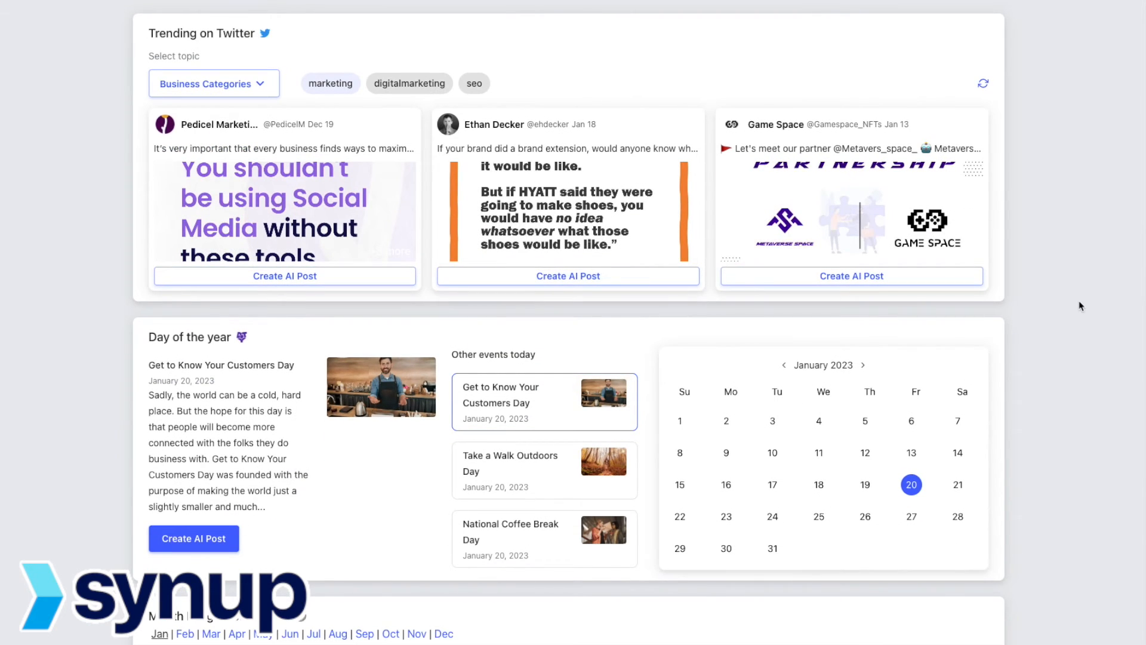
pyautogui.scroll(-6, 1080, 306)
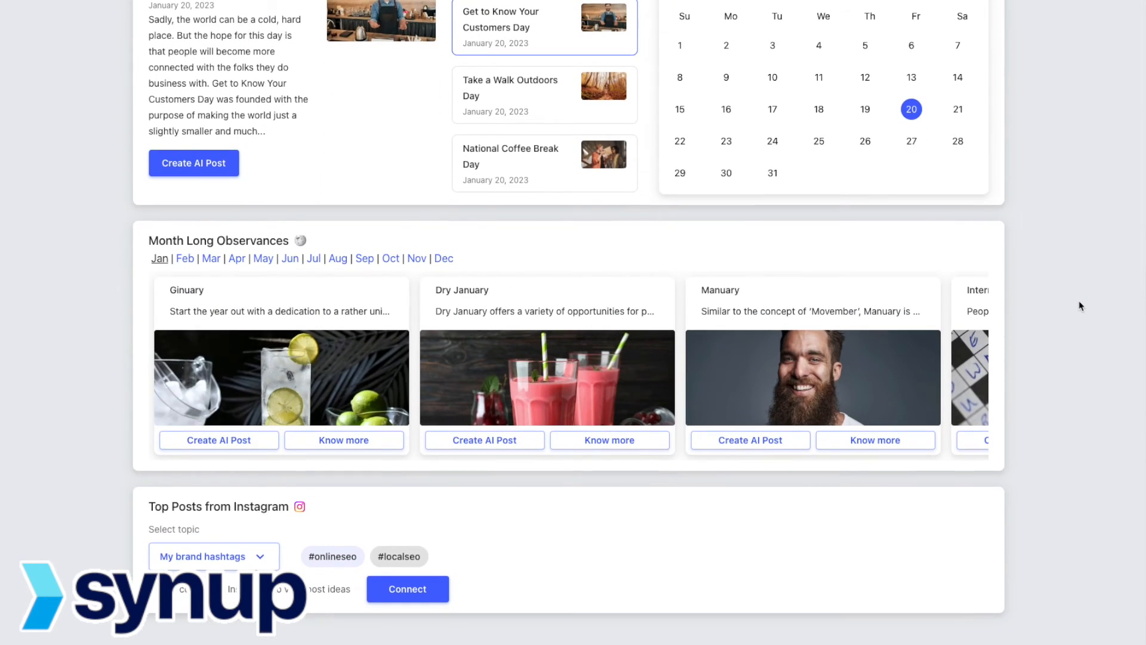
pyautogui.scroll(1, 1080, 306)
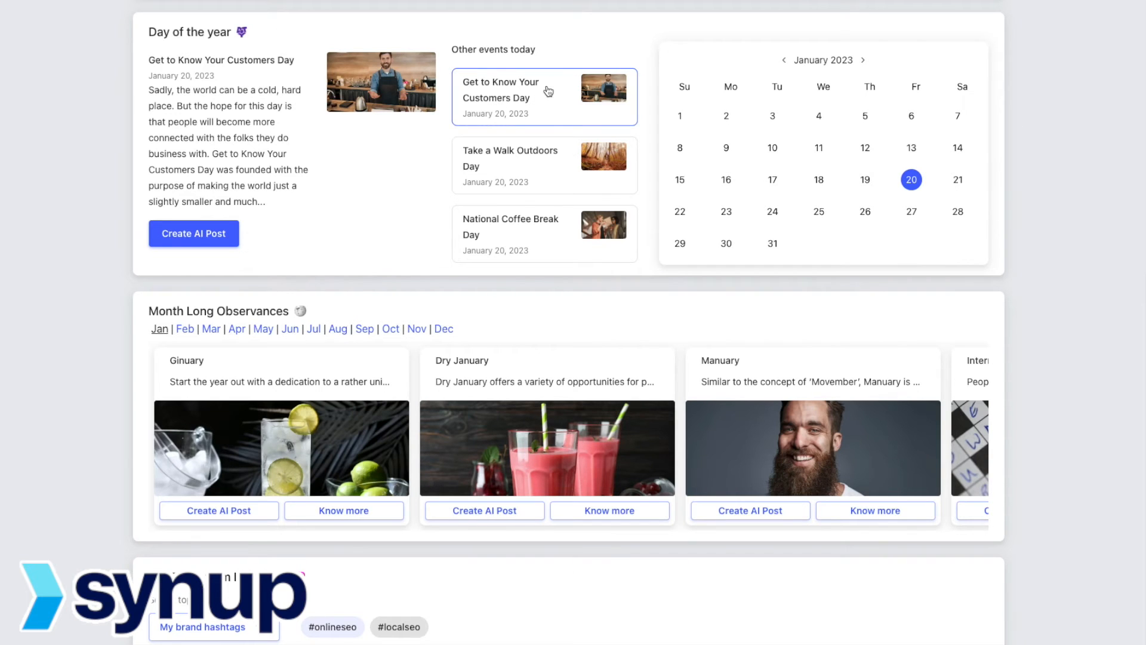
pyautogui.click(507, 168)
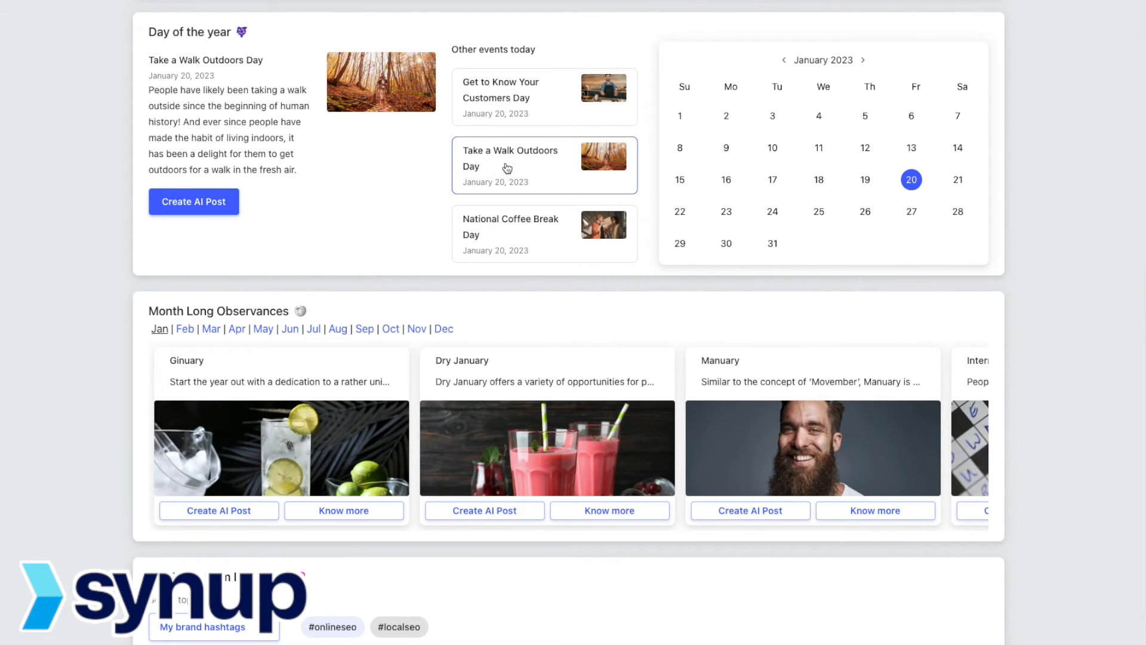
pyautogui.click(513, 218)
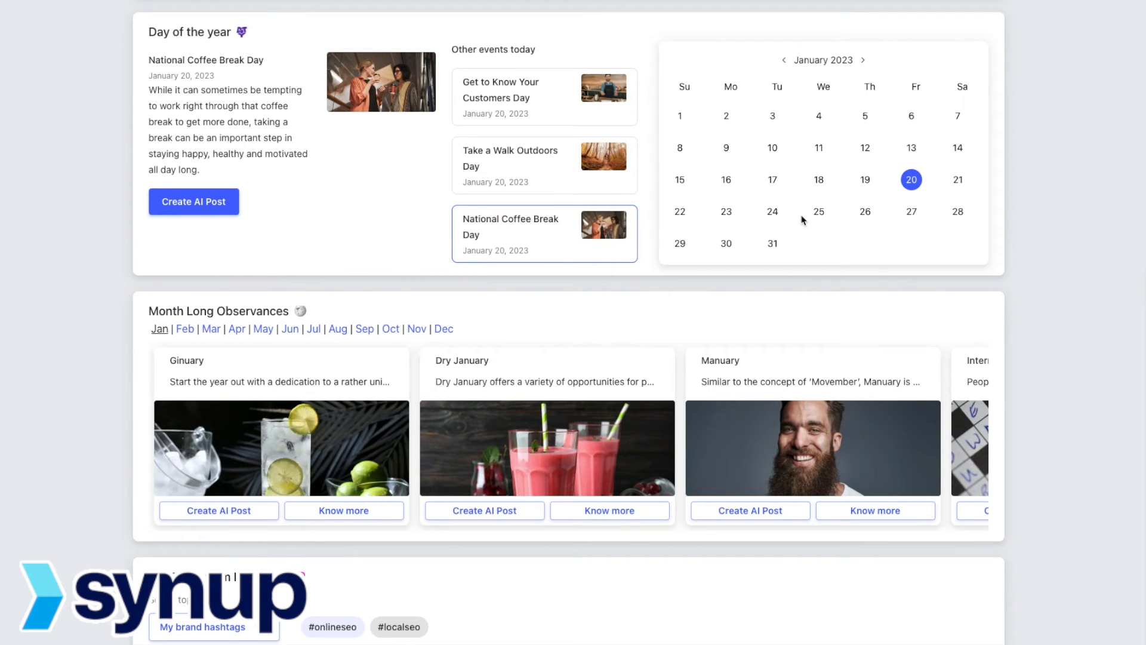
pyautogui.click(819, 211)
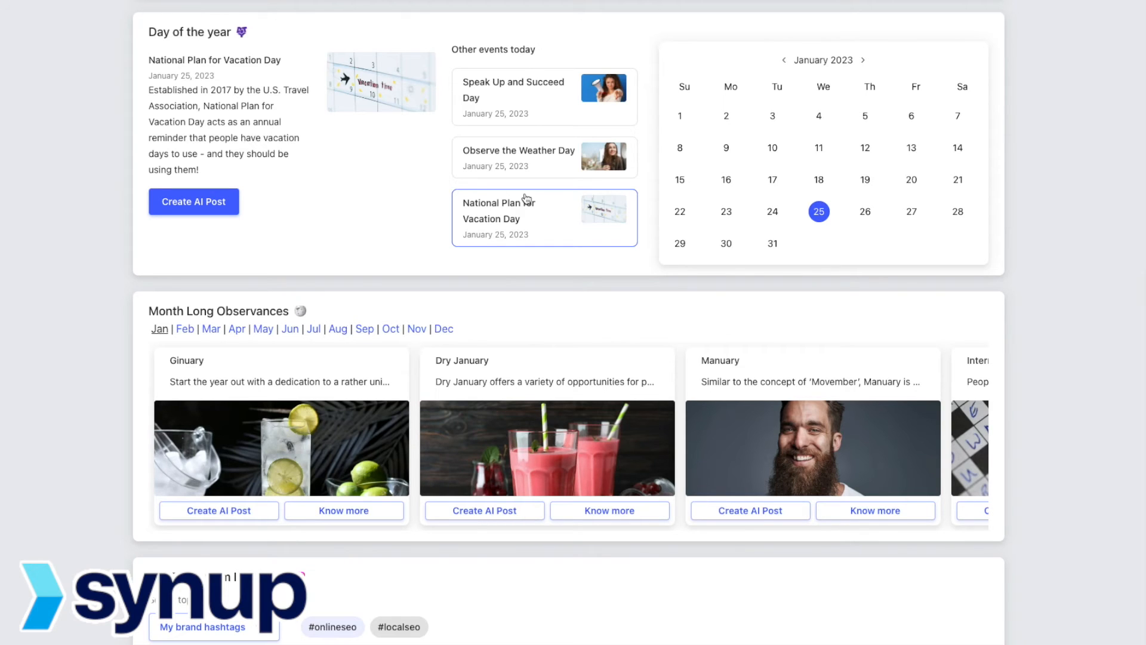
# Step: Advance the Month Long Observances carousel twice to National Oatmeal Month
pyautogui.moveTo(204, 351)
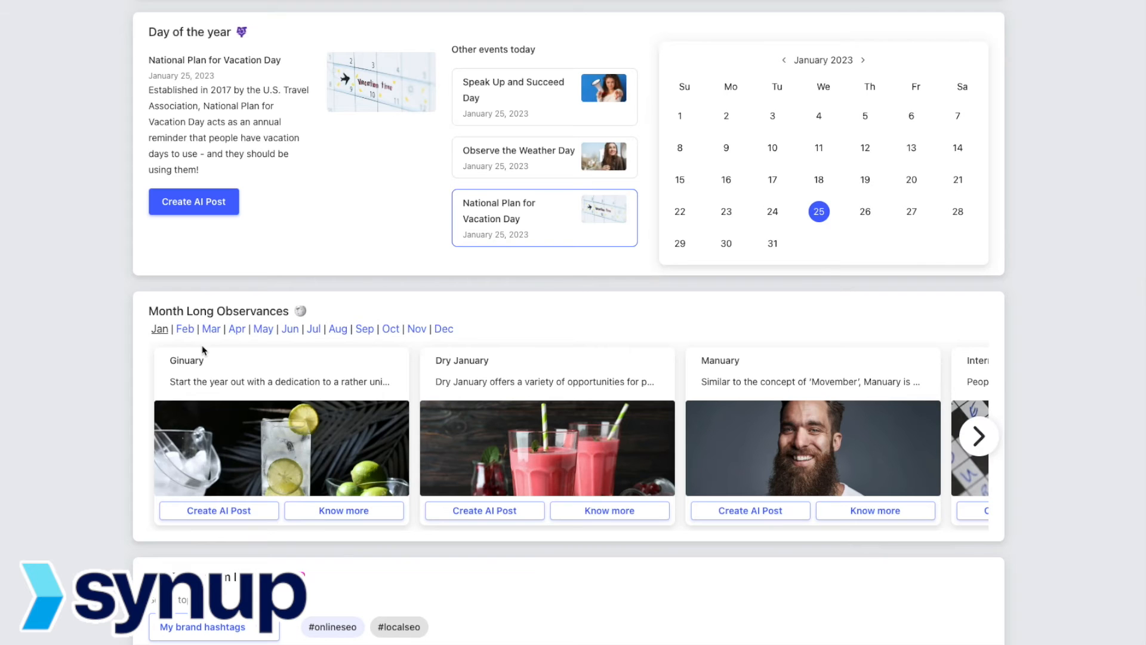
pyautogui.scroll(-1, 81, 389)
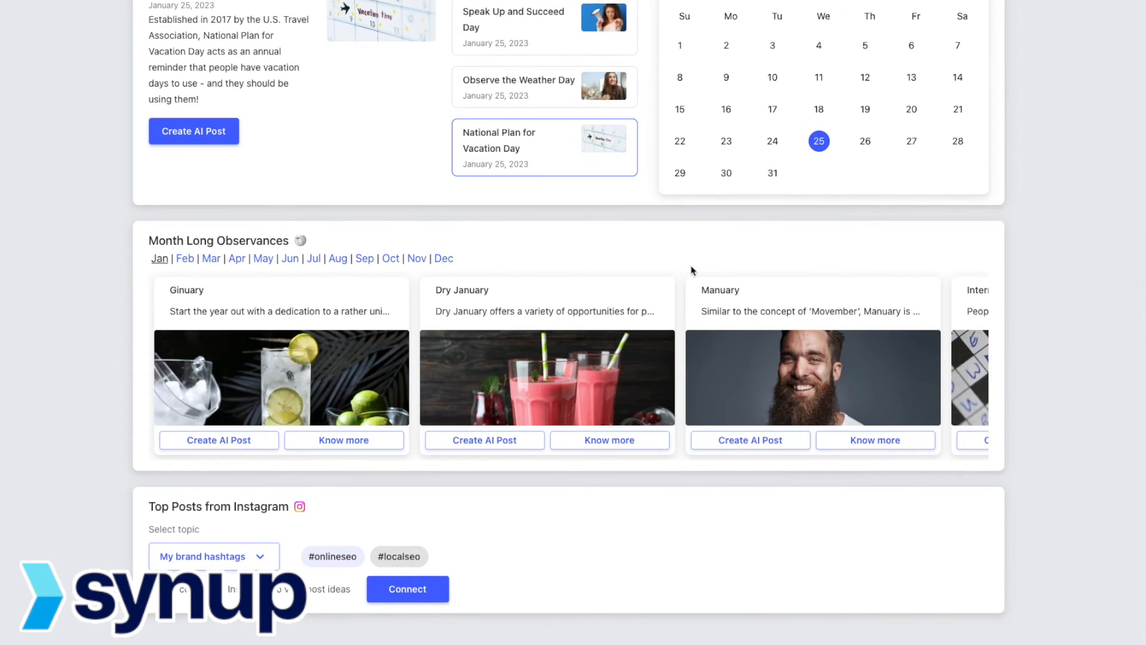
pyautogui.moveTo(274, 362)
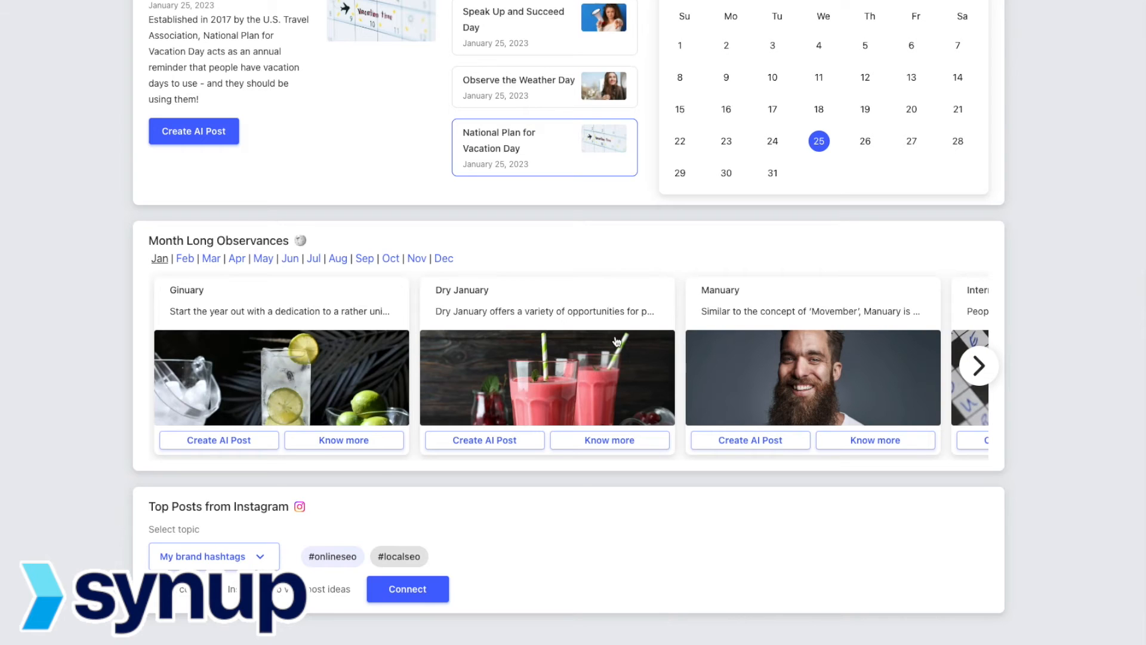
pyautogui.click(977, 366)
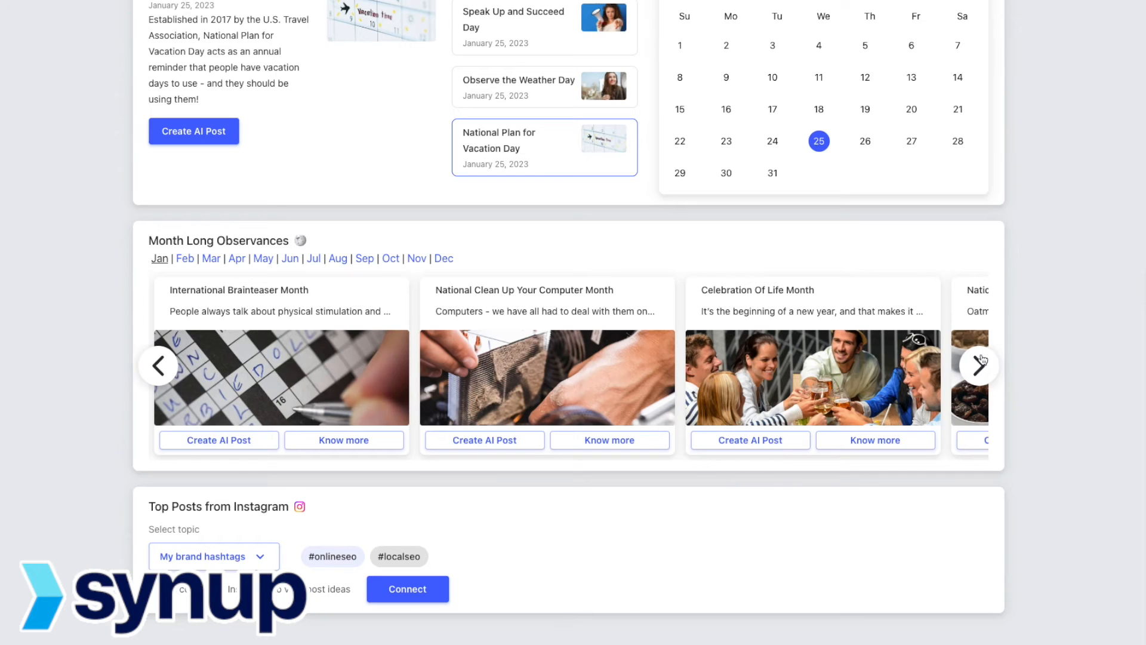
pyautogui.click(979, 368)
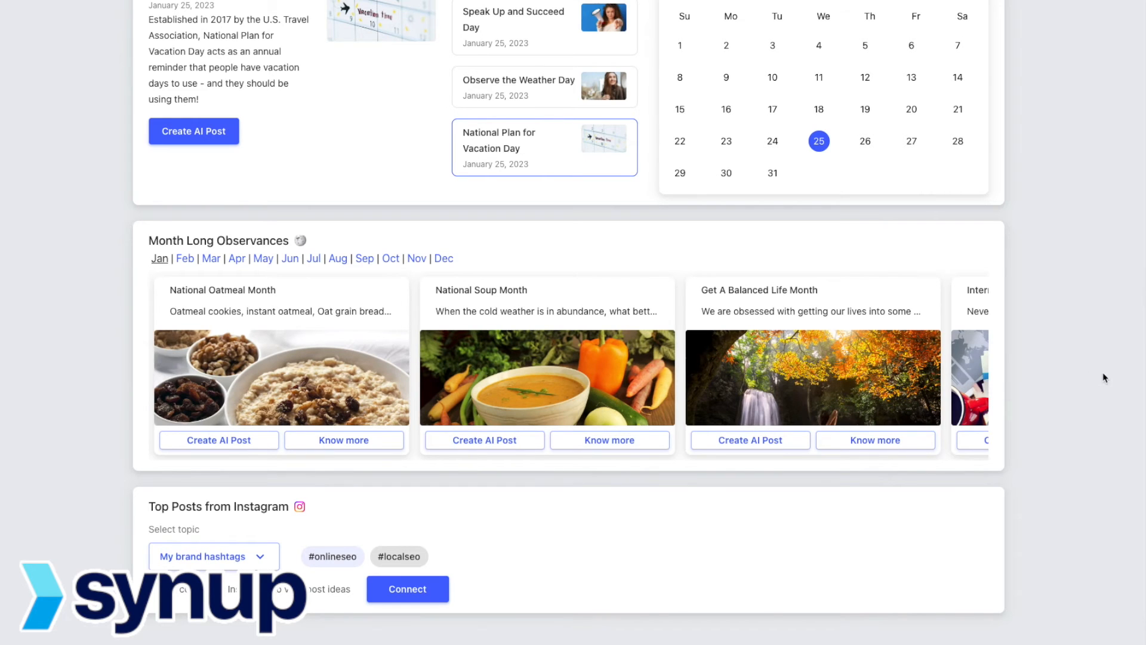
pyautogui.scroll(-1, 1105, 377)
pyautogui.scroll(8, 103, 364)
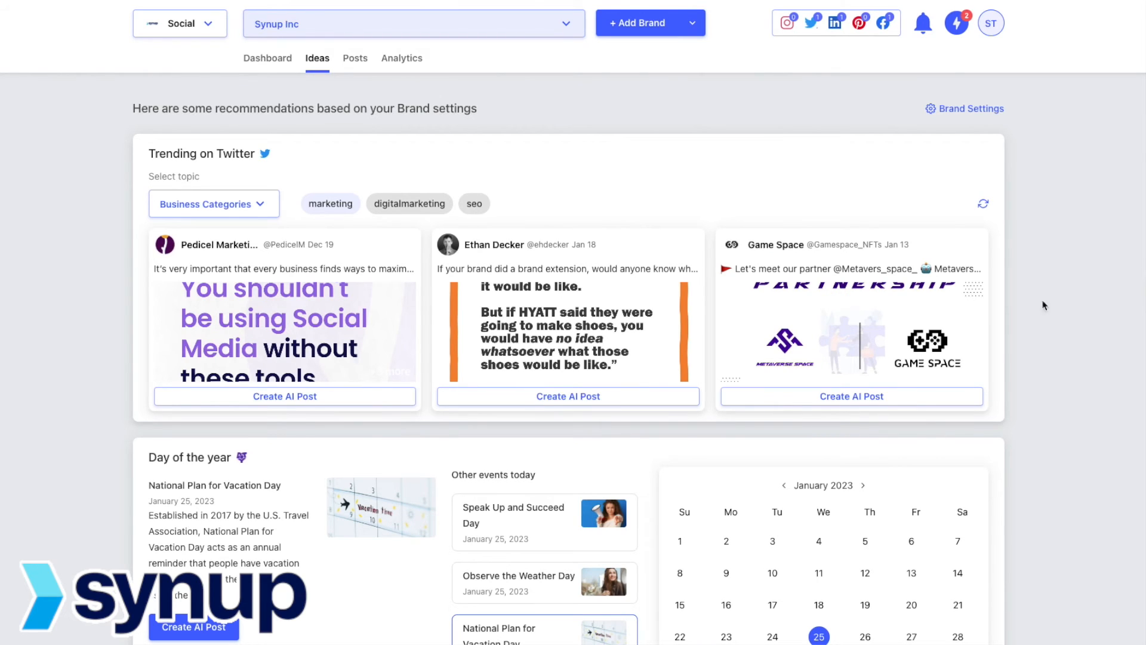
pyautogui.click(983, 115)
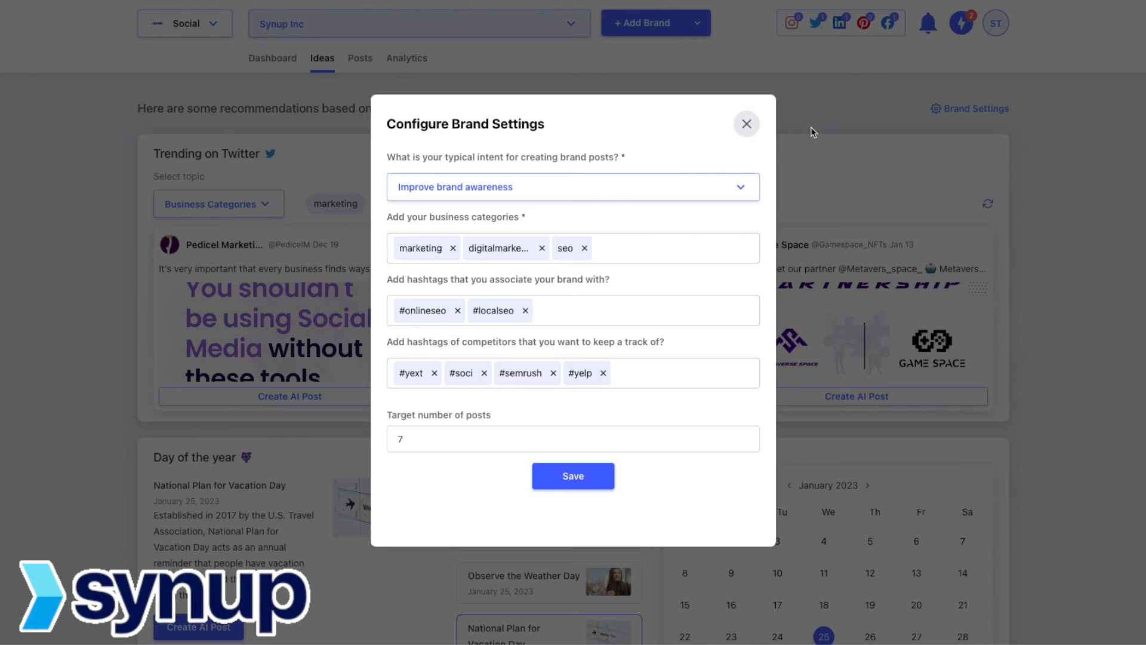
pyautogui.click(747, 124)
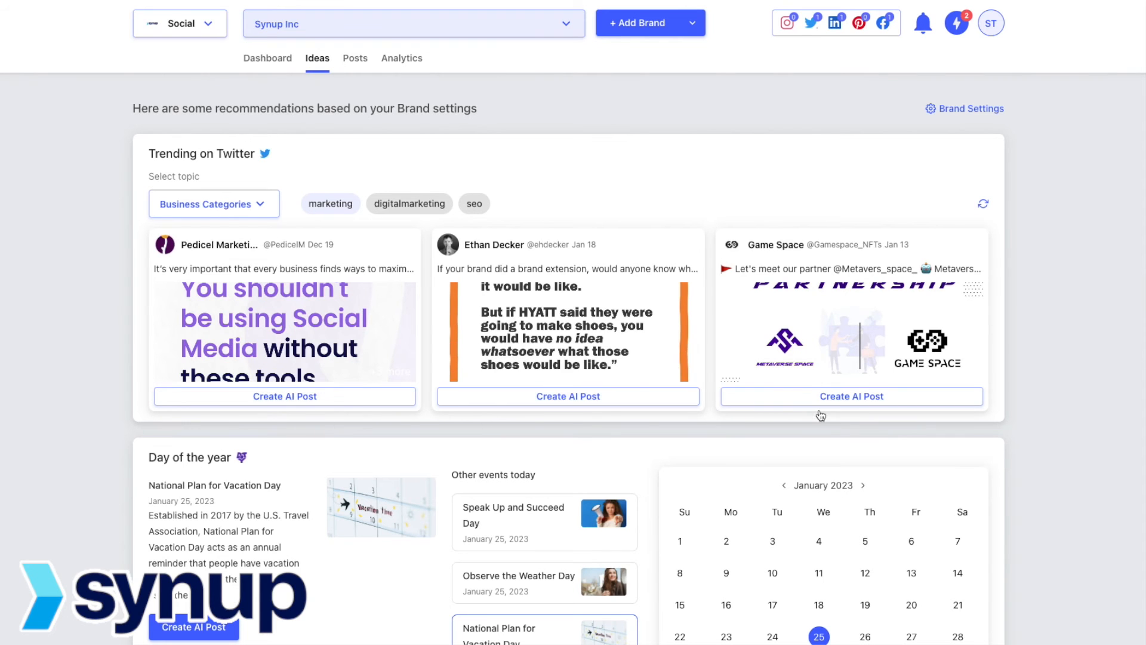
# Step: Create an AI post from the January 20 Get to Know Your Customers Day card
pyautogui.scroll(-3, 110, 519)
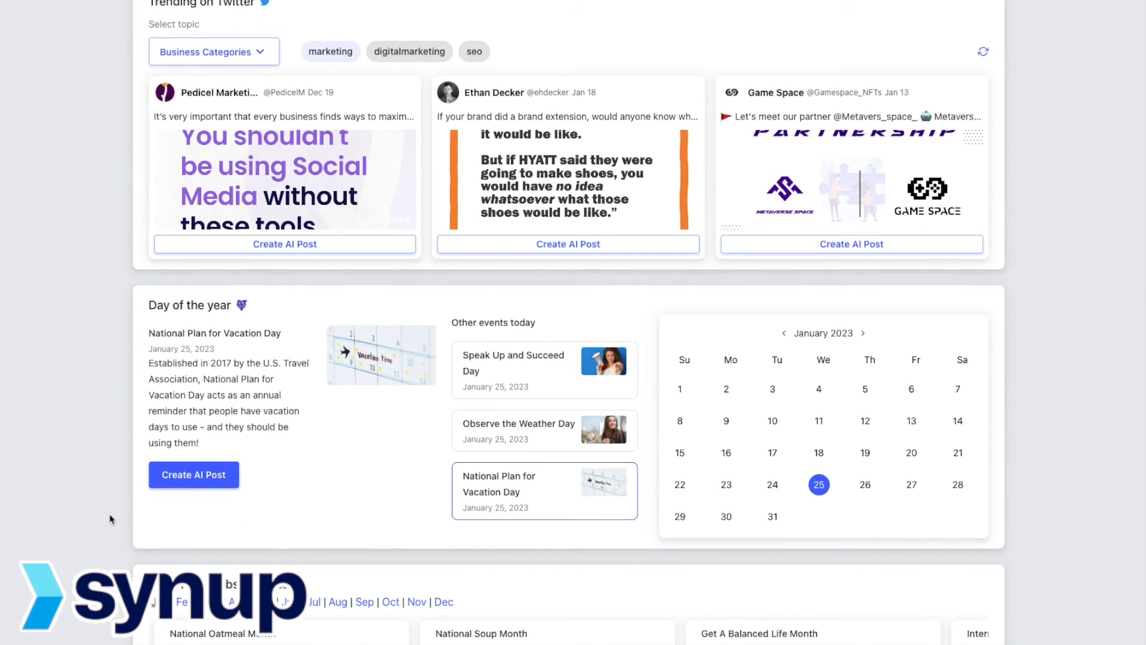
pyautogui.scroll(-5, 110, 519)
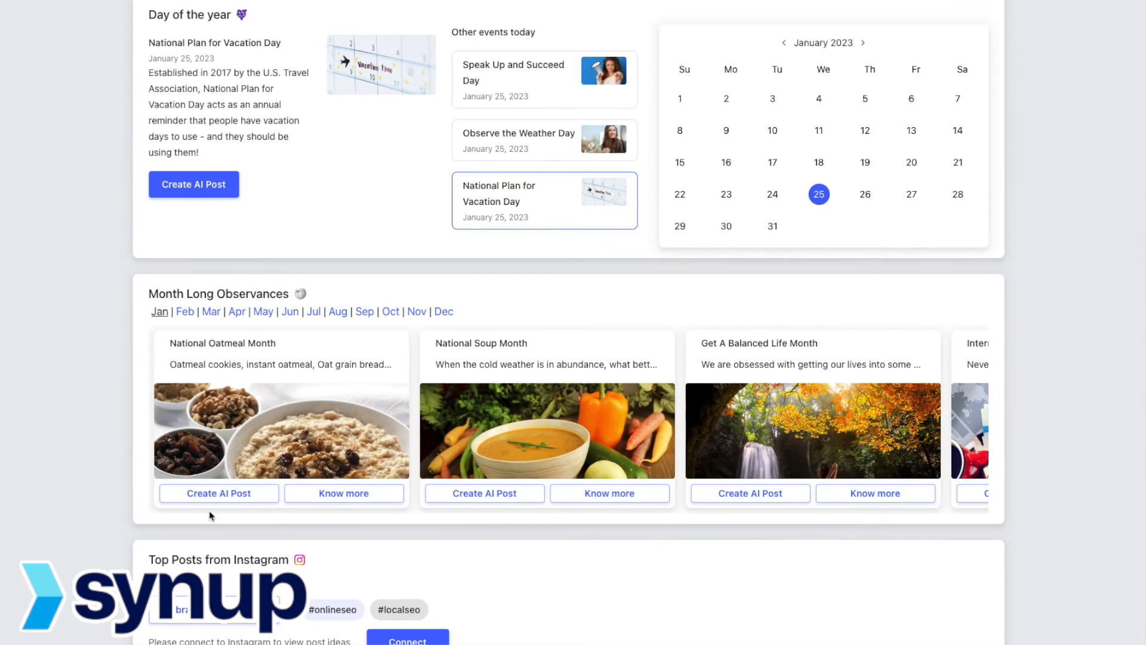
pyautogui.scroll(8, 463, 525)
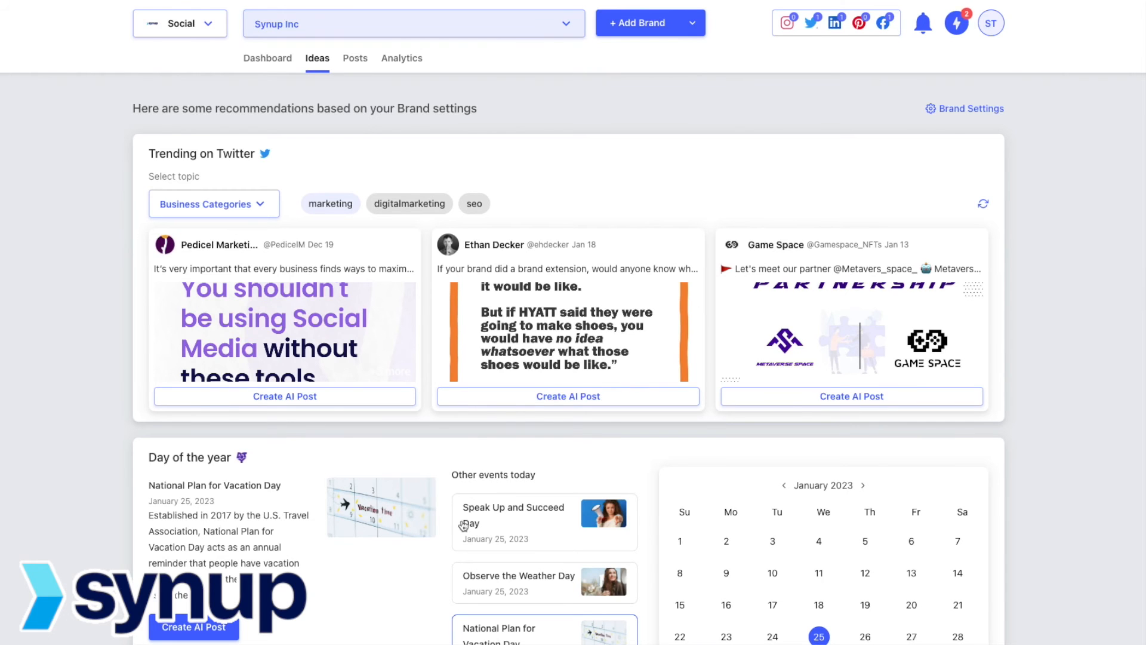
pyautogui.scroll(-2, 463, 525)
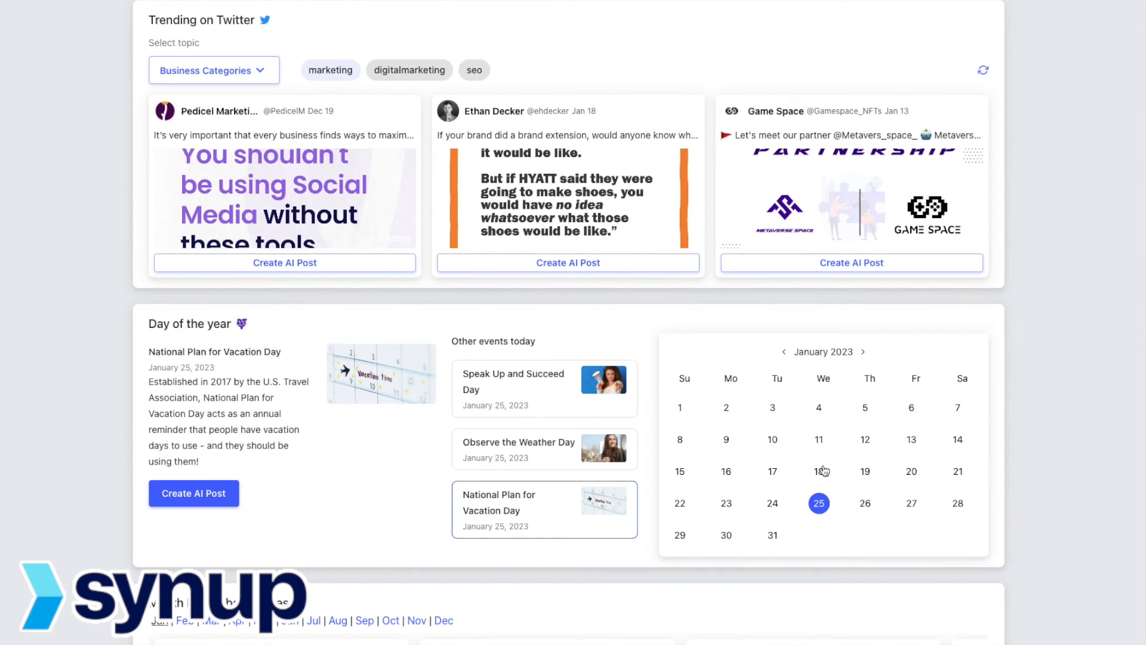
pyautogui.click(912, 471)
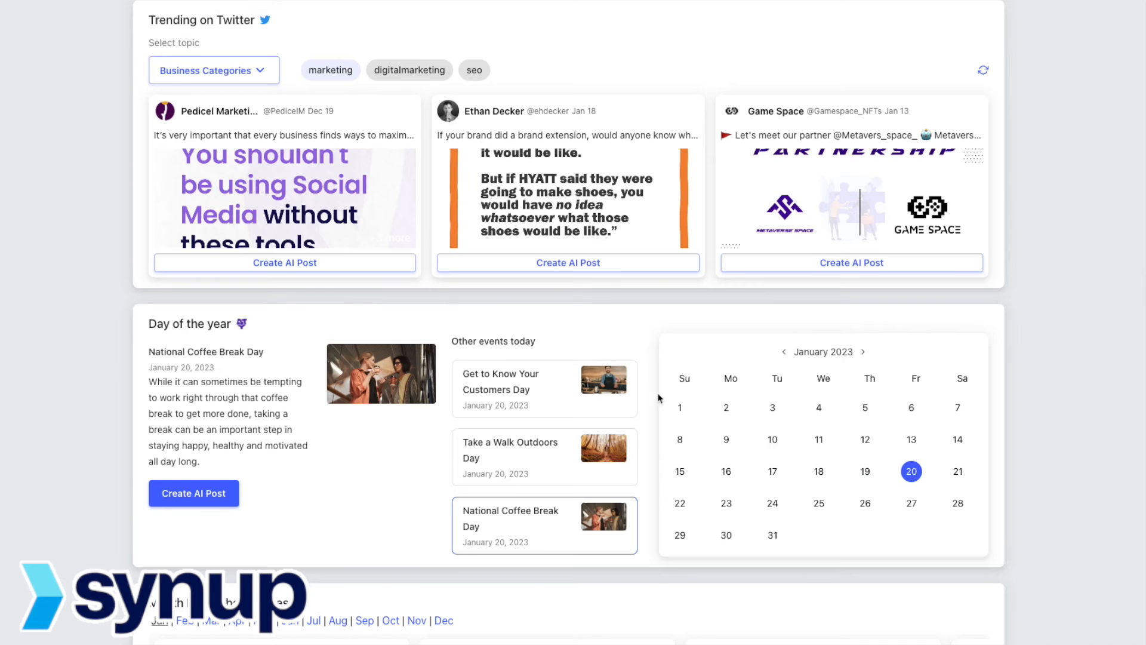
pyautogui.click(525, 394)
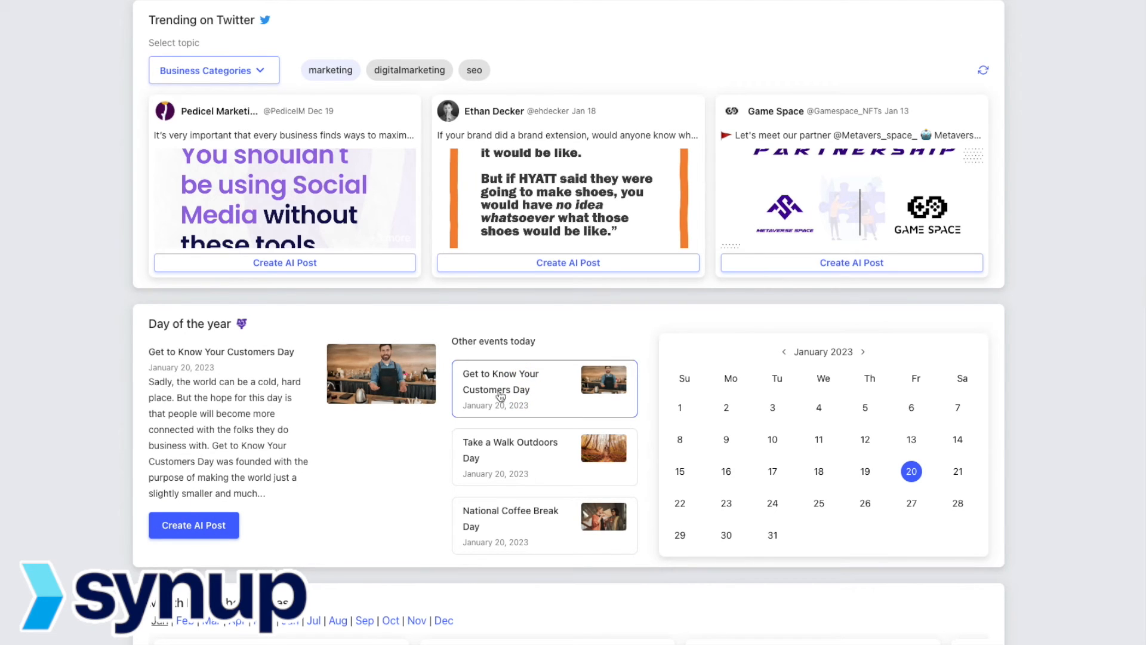
pyautogui.click(185, 527)
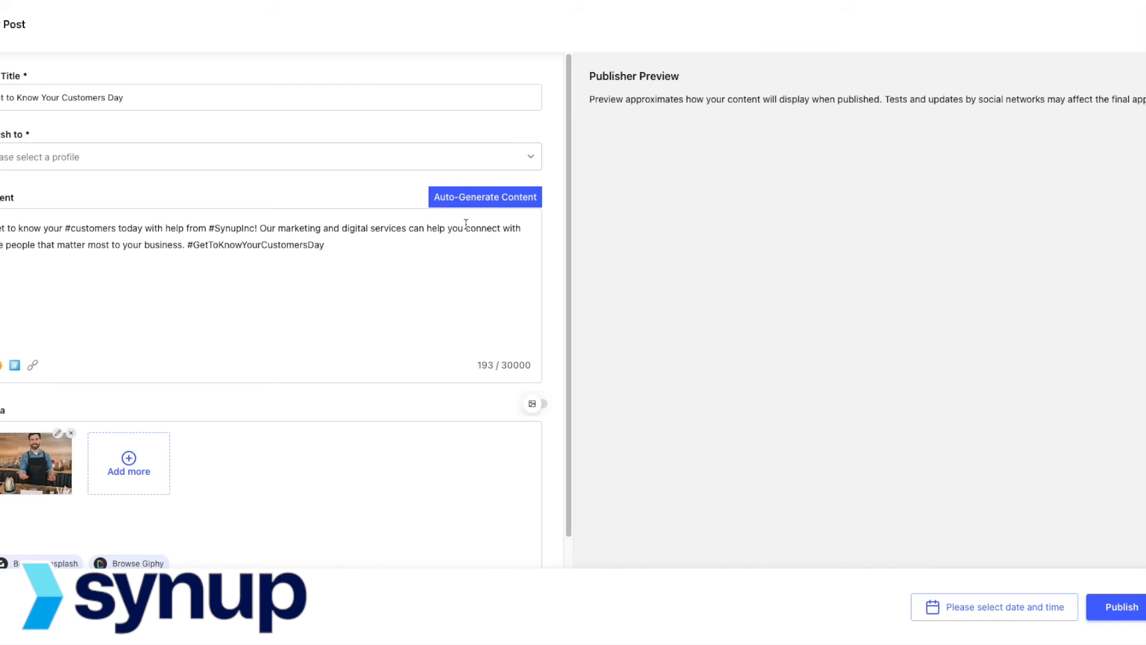
# Step: Review the drafted post text, including its closing sentence and hashtag
pyautogui.moveTo(369, 241); pyautogui.dragTo(137, 240)
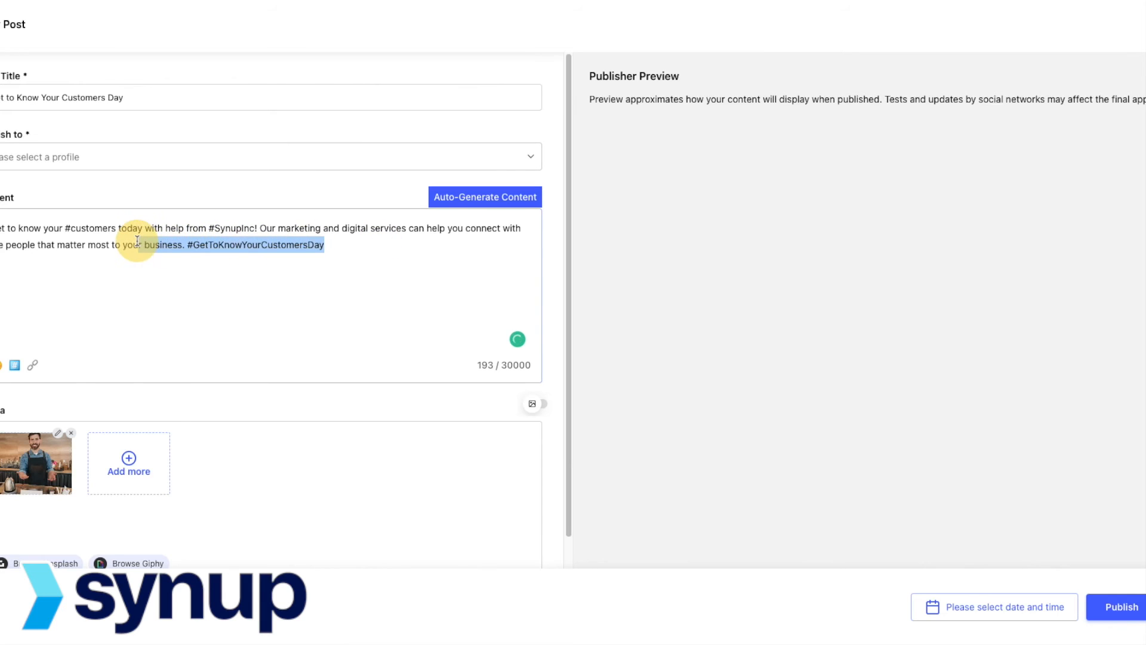
pyautogui.click(143, 241)
pyautogui.click(392, 256)
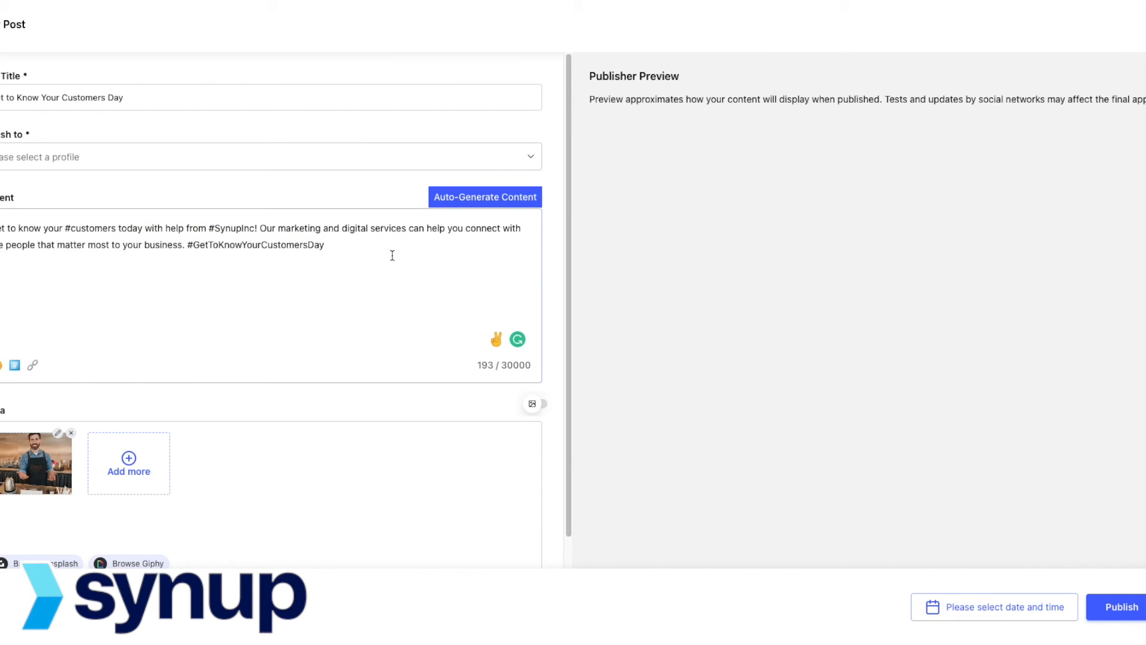
pyautogui.scroll(-1, 553, 343)
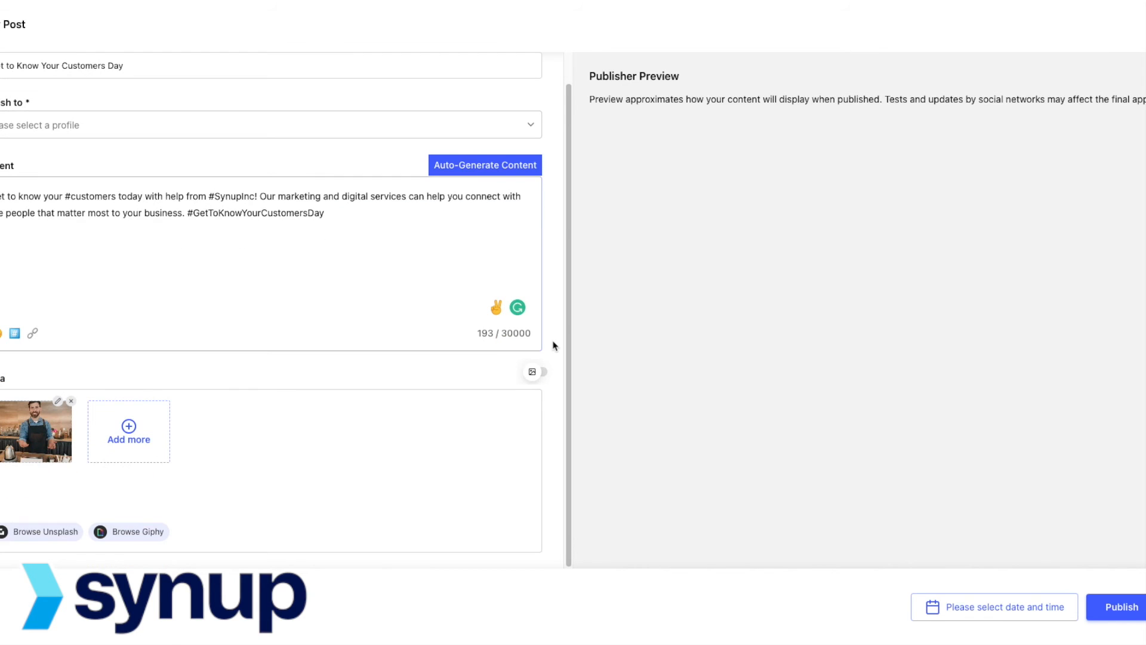
pyautogui.scroll(1, 483, 386)
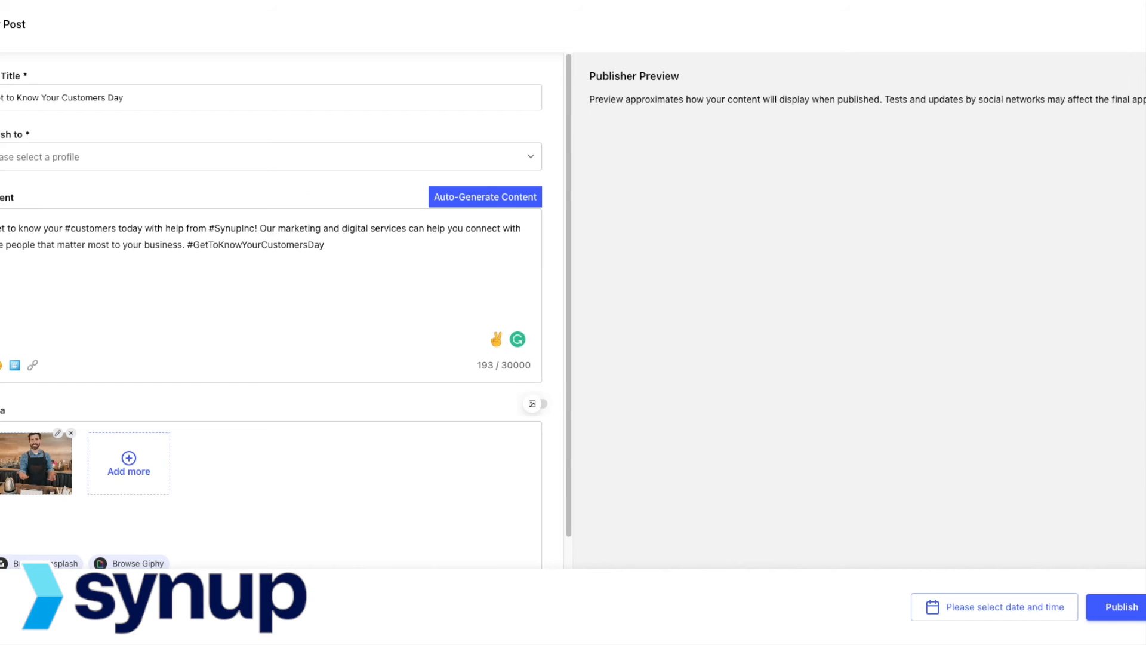
# Step: Discard the unsaved draft and open Synup Inc's Analytics overview for the last 30 days
pyautogui.click(1144, 24)
pyautogui.click(688, 71)
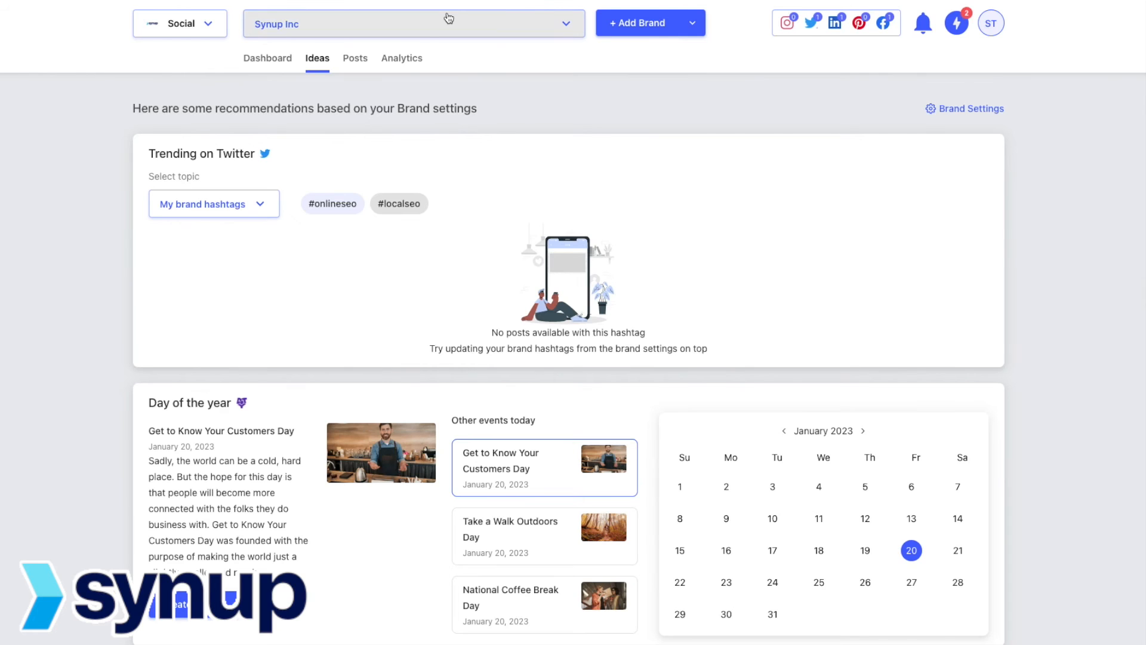
pyautogui.click(407, 58)
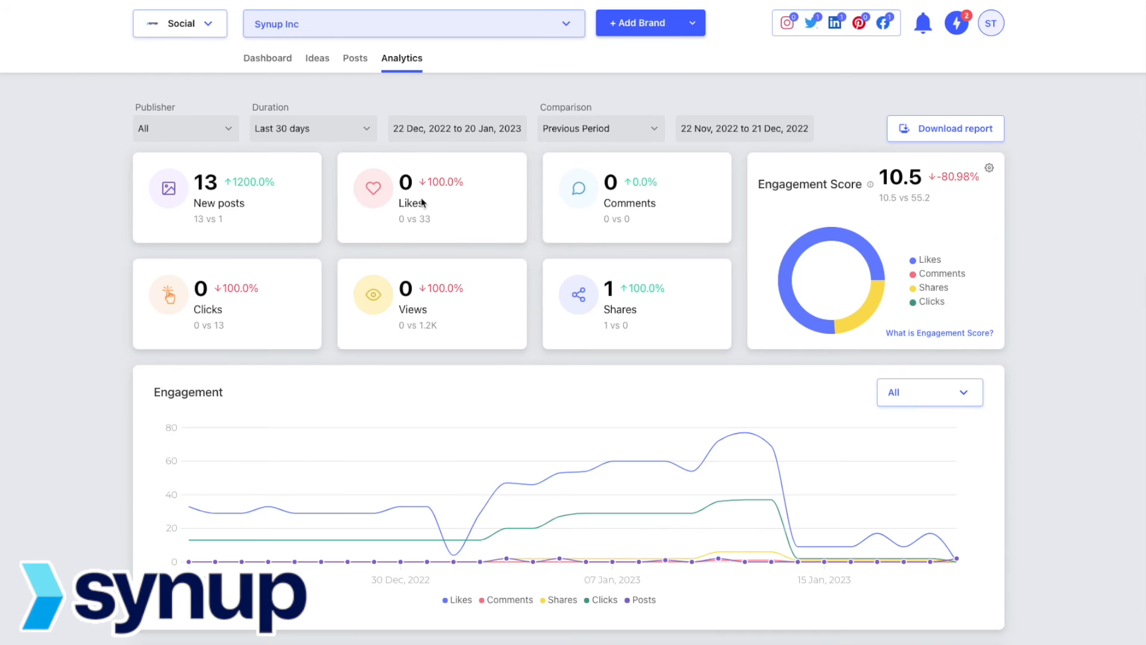
# Step: Inspect the 11 Jan, 2023 engagement stats, browse its two posts, then close the Stats panel
pyautogui.scroll(-1, 645, 214)
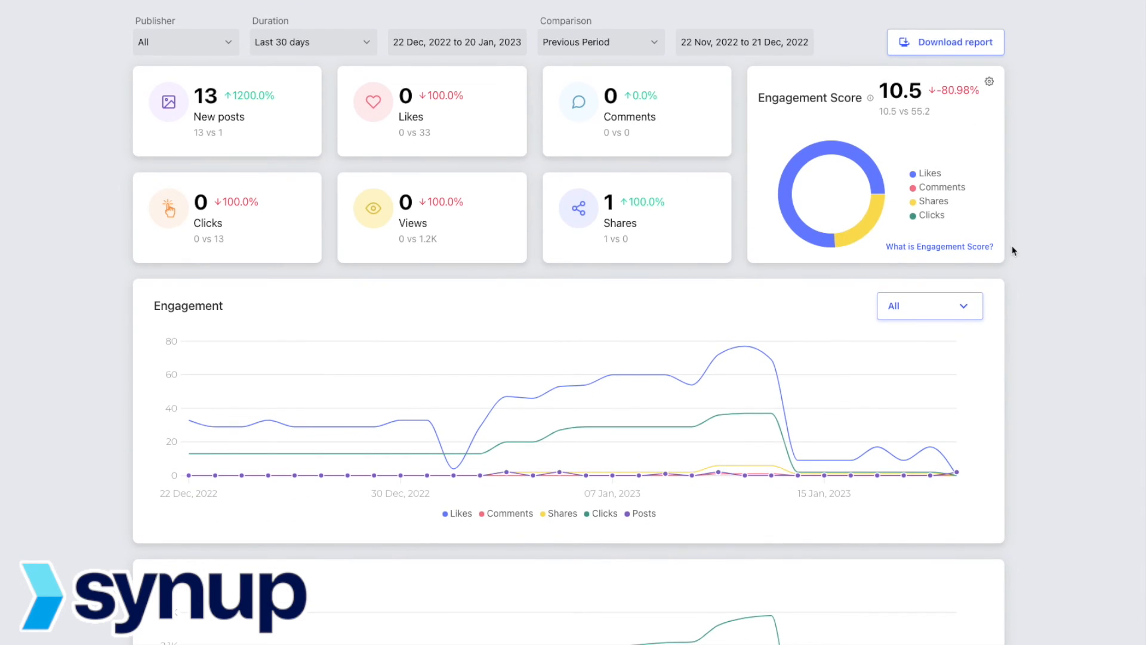
pyautogui.scroll(-1, 1012, 249)
pyautogui.scroll(-1, 1013, 250)
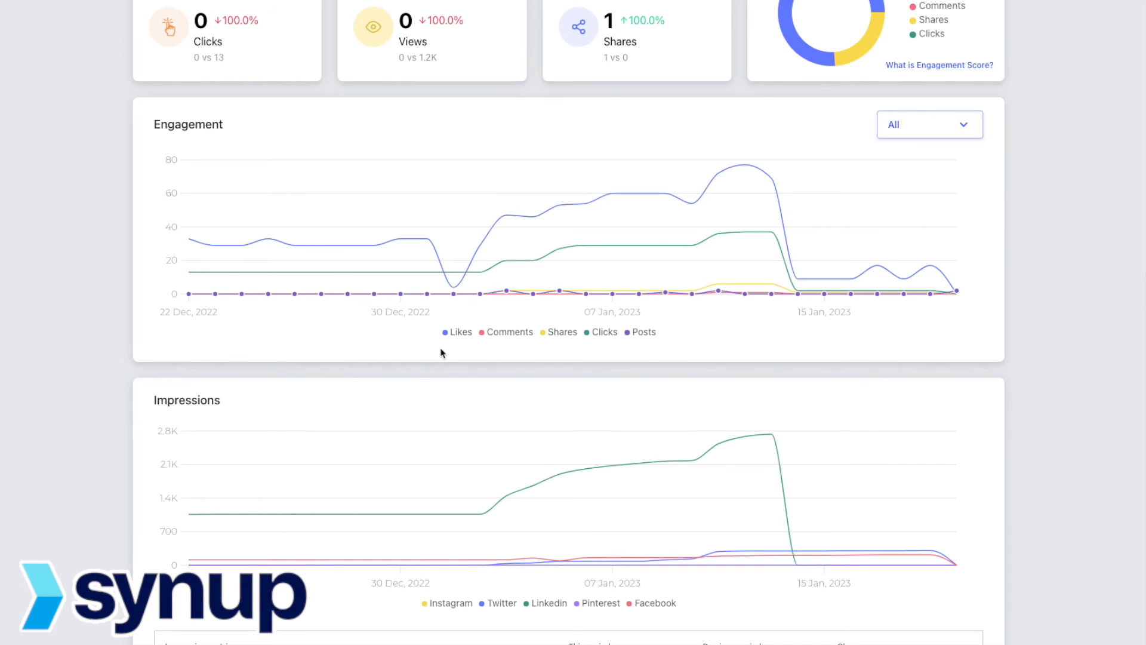
pyautogui.scroll(-1, 442, 352)
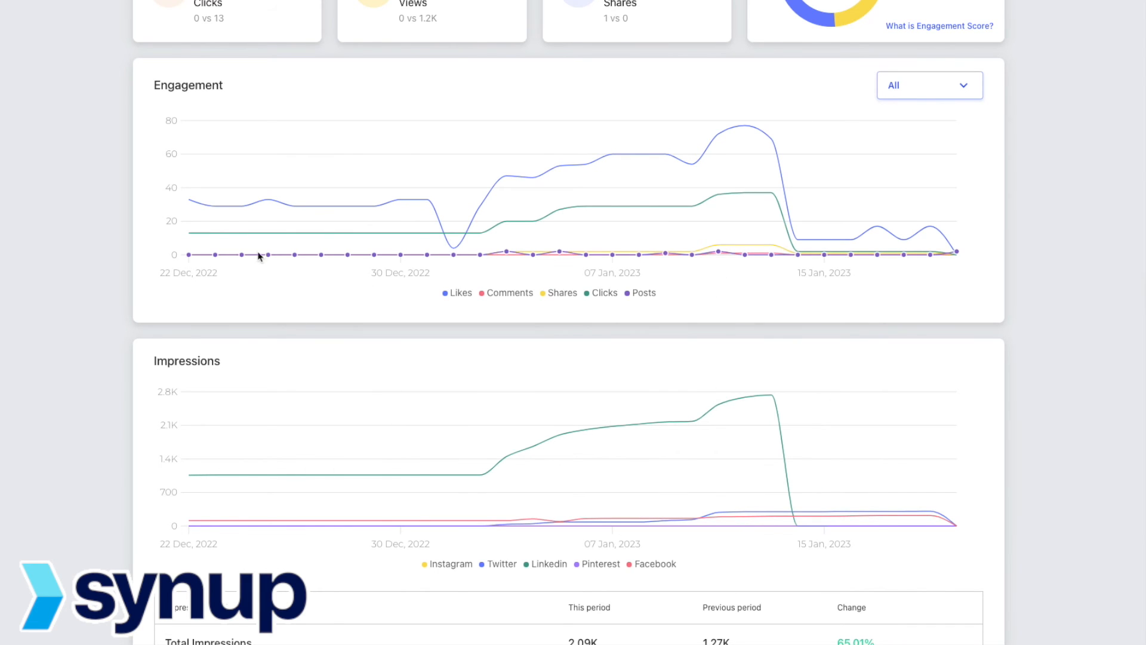
pyautogui.click(720, 258)
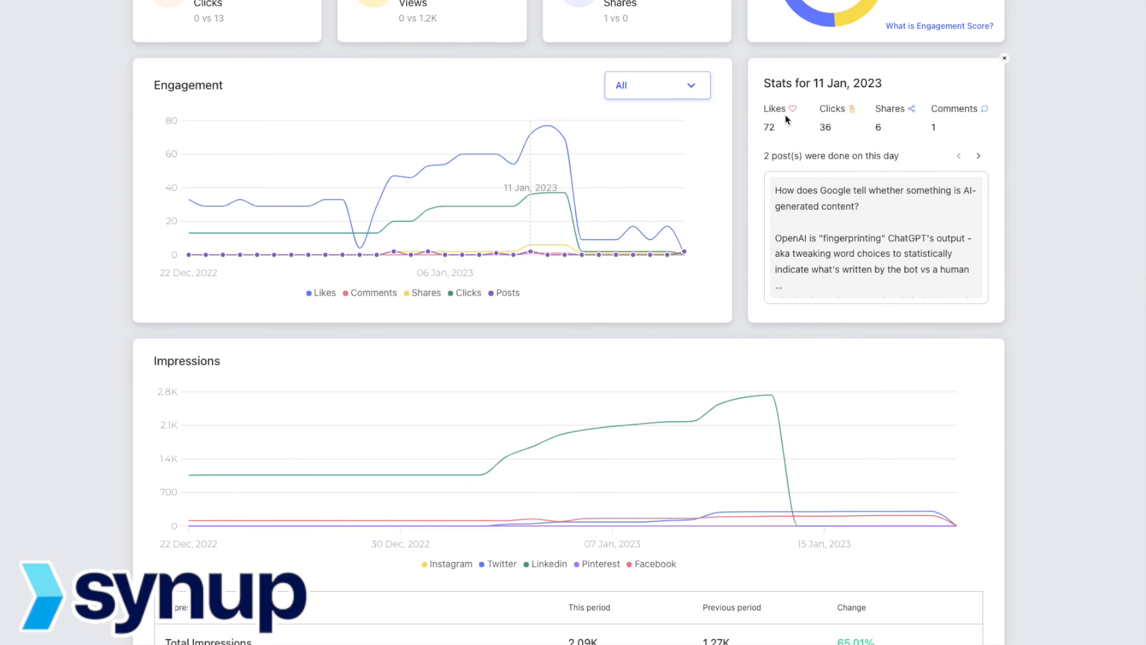
pyautogui.click(979, 157)
pyautogui.click(958, 157)
pyautogui.click(1005, 60)
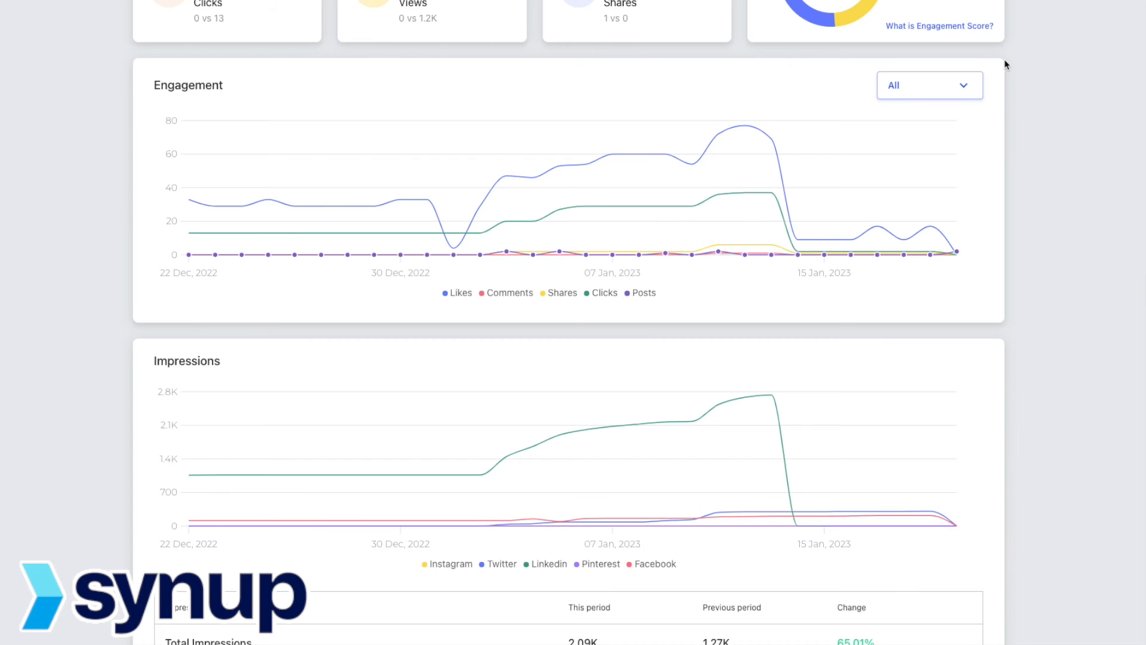
# Step: Scroll through the per-network Impressions and Followers growth charts and tables, then back to the top
pyautogui.scroll(-3, 1013, 311)
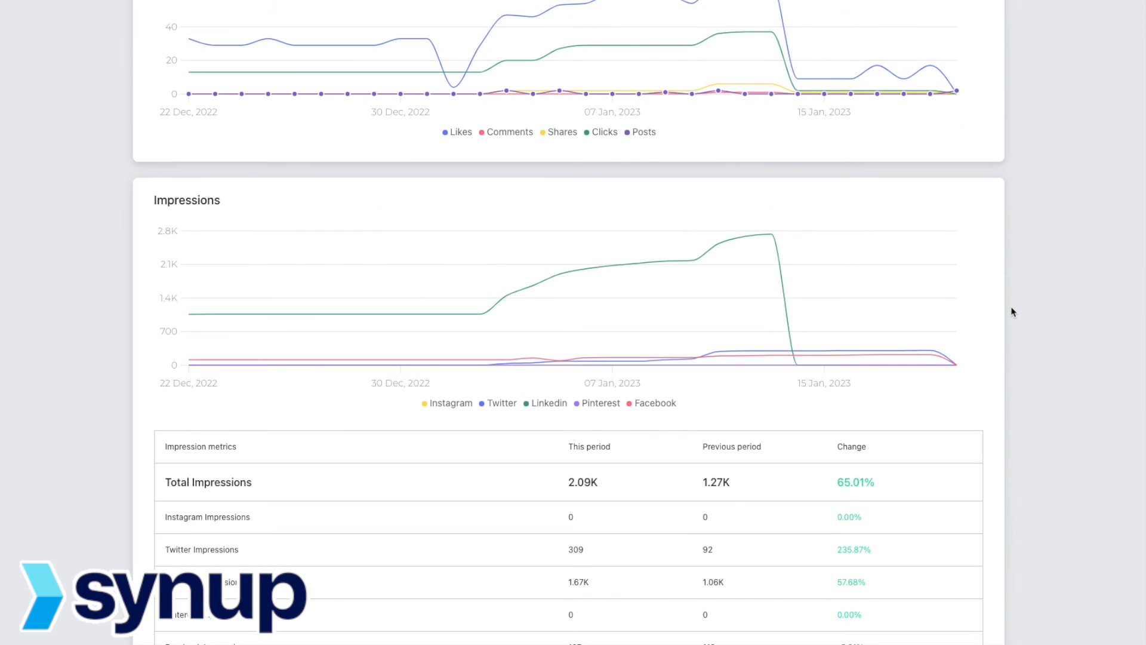
pyautogui.scroll(-1, 1013, 311)
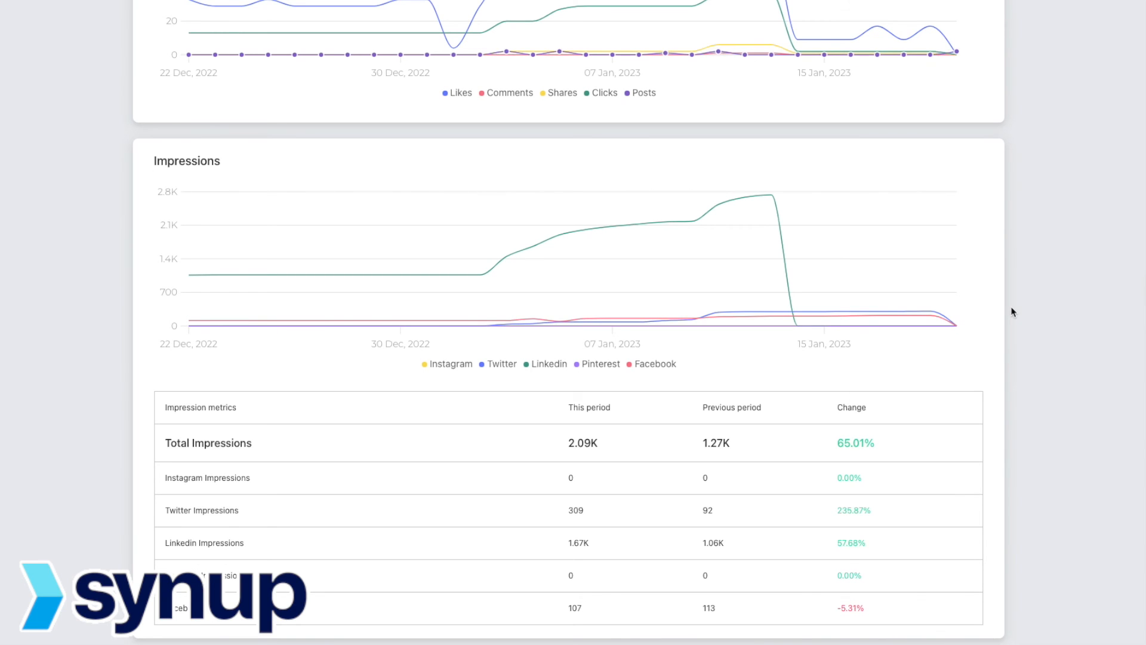
pyautogui.scroll(-2, 1013, 311)
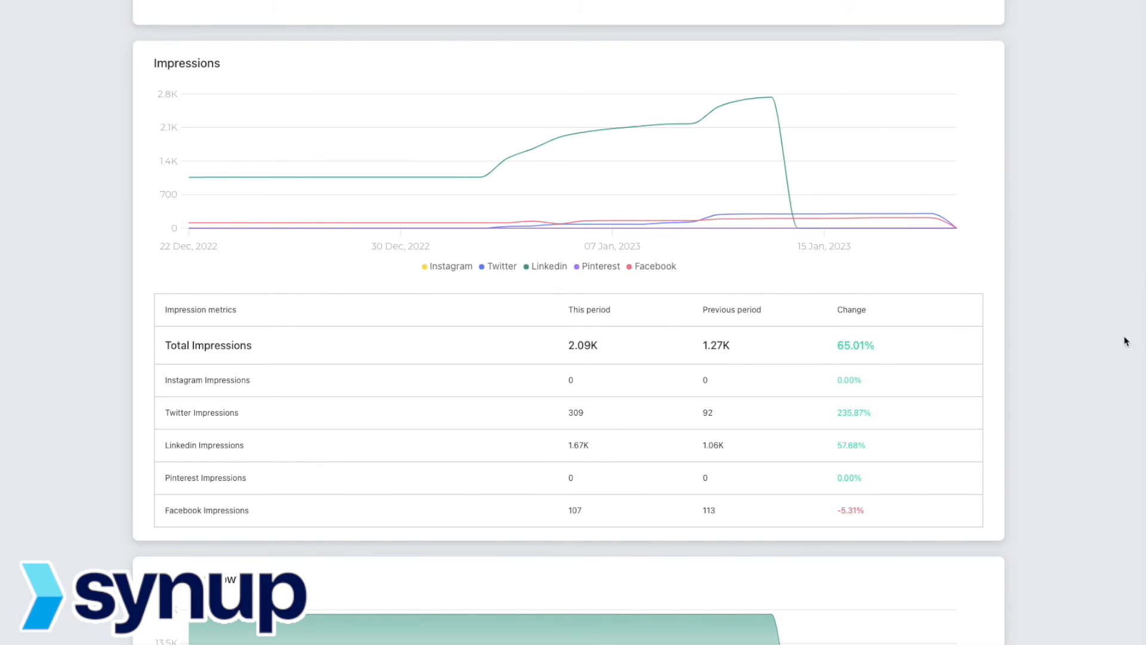
pyautogui.scroll(-5, 1126, 342)
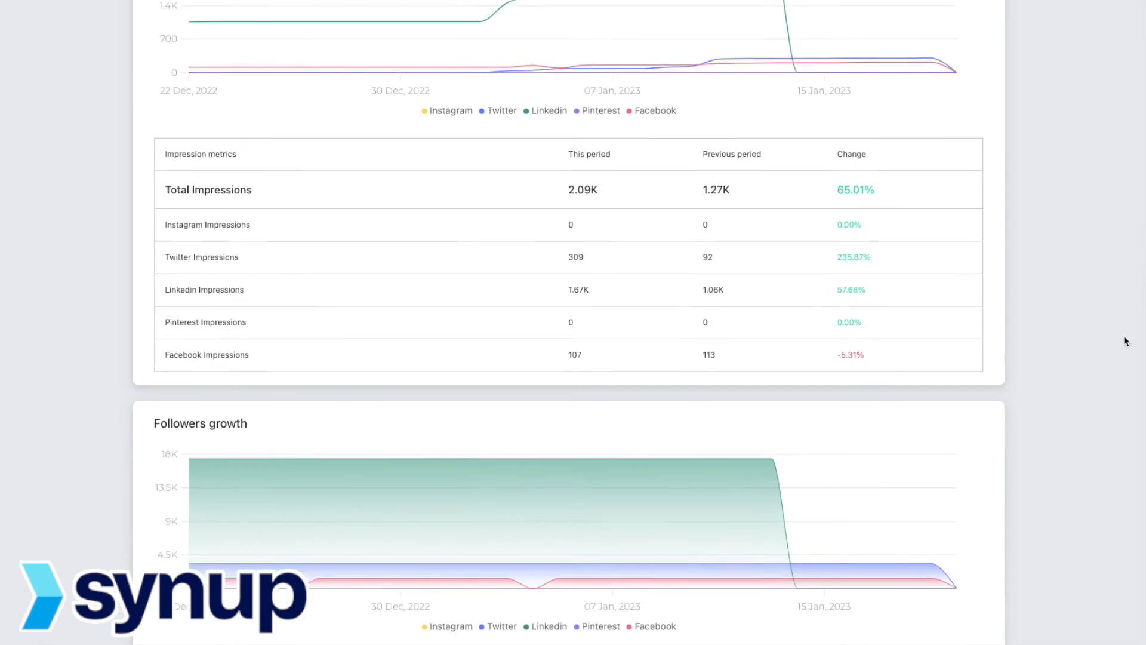
pyautogui.scroll(-3, 1126, 342)
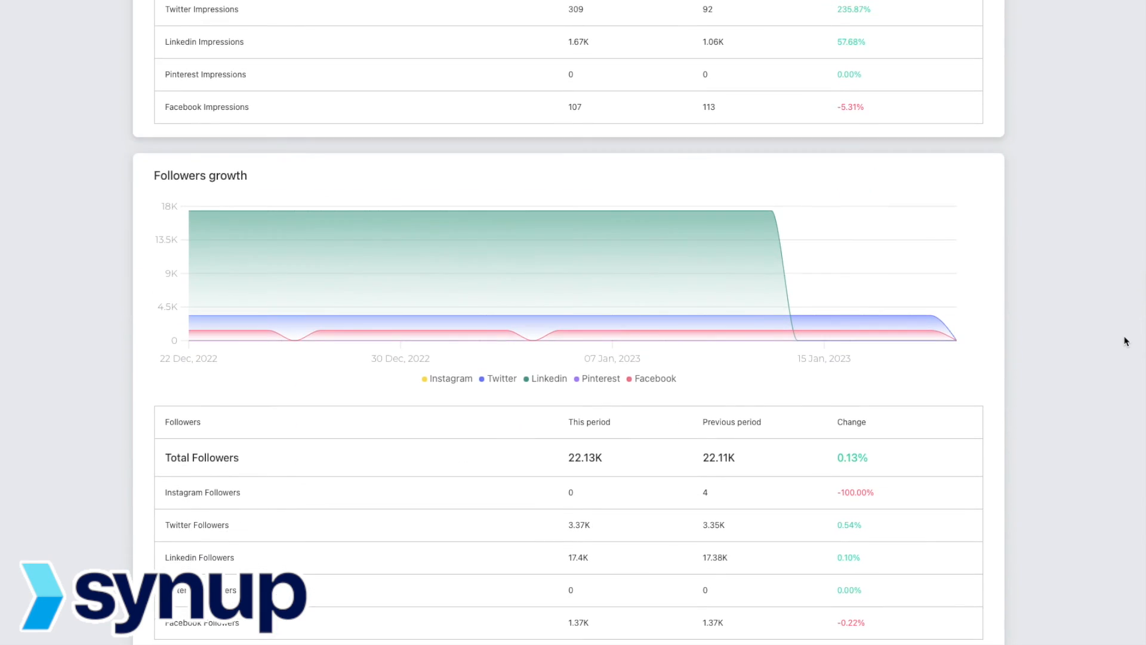
pyautogui.scroll(-1, 1116, 340)
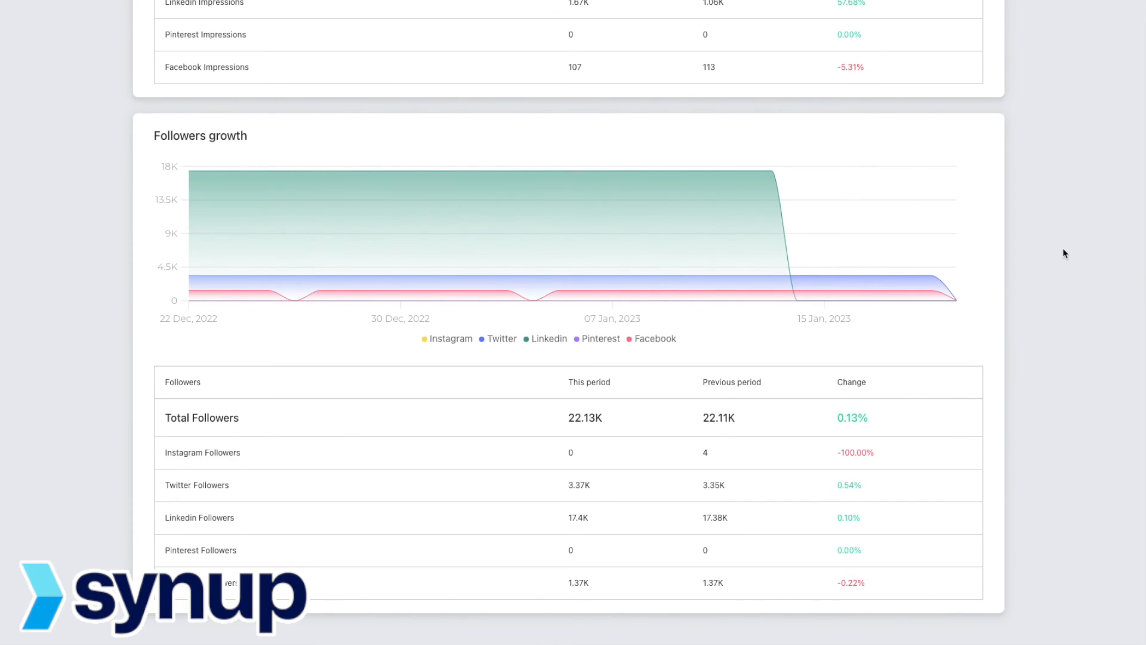
pyautogui.scroll(8, 1063, 250)
pyautogui.scroll(10, 1062, 248)
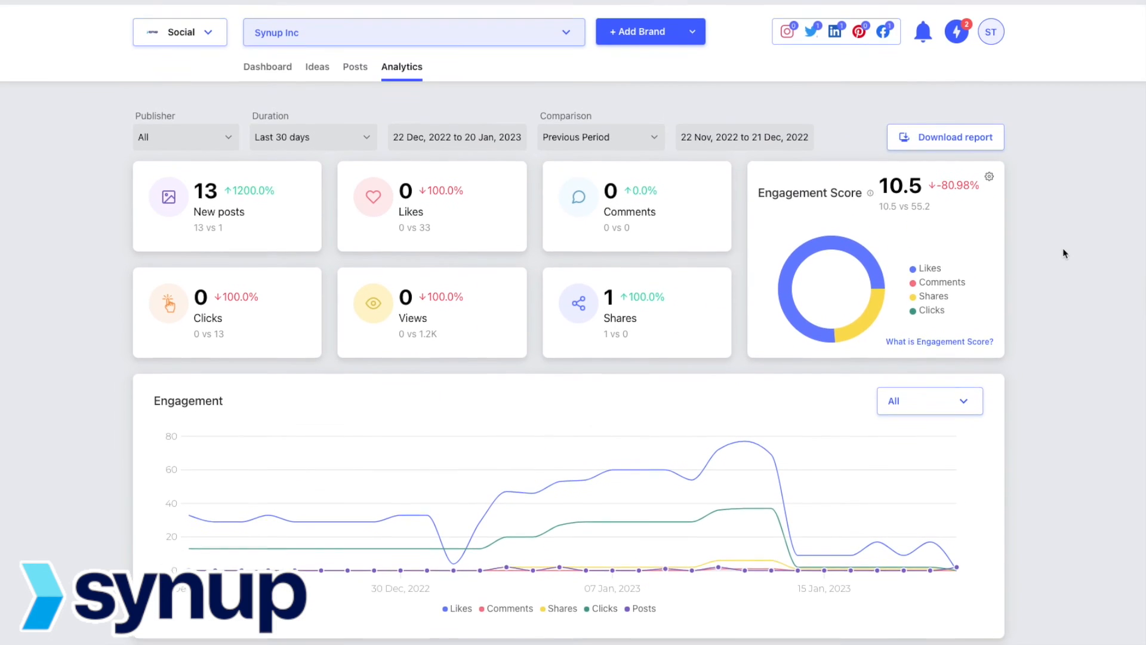
# Step: Change the analytics Duration to Last 90 days, leaving the network filter unchanged
pyautogui.click(224, 127)
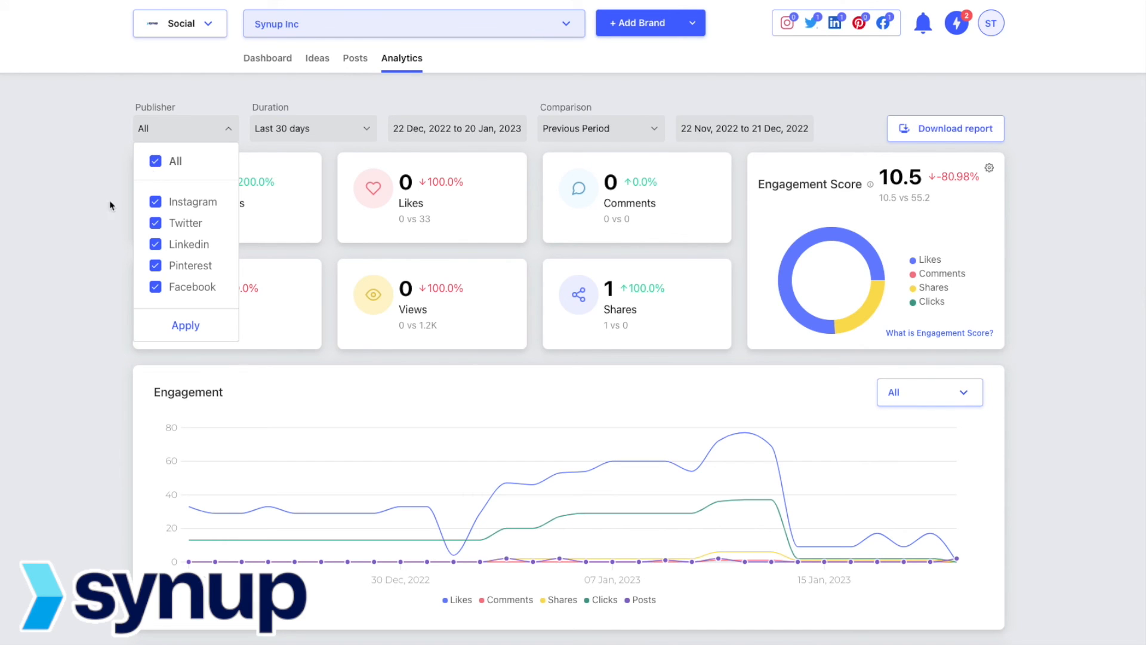
pyautogui.click(77, 223)
pyautogui.click(295, 134)
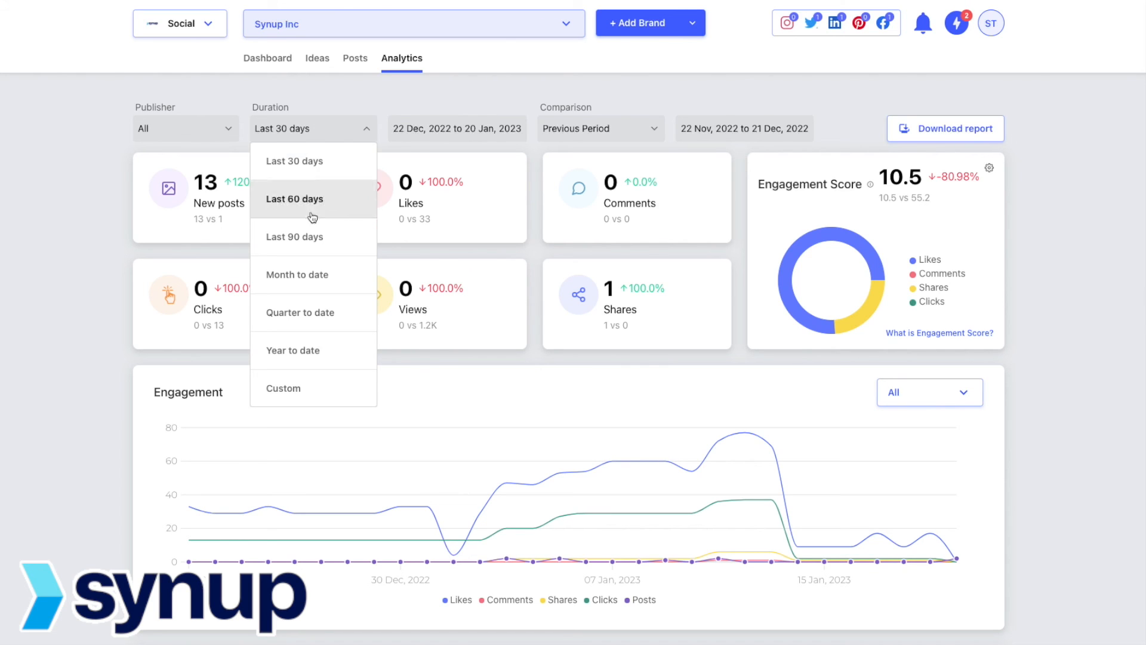
pyautogui.click(315, 237)
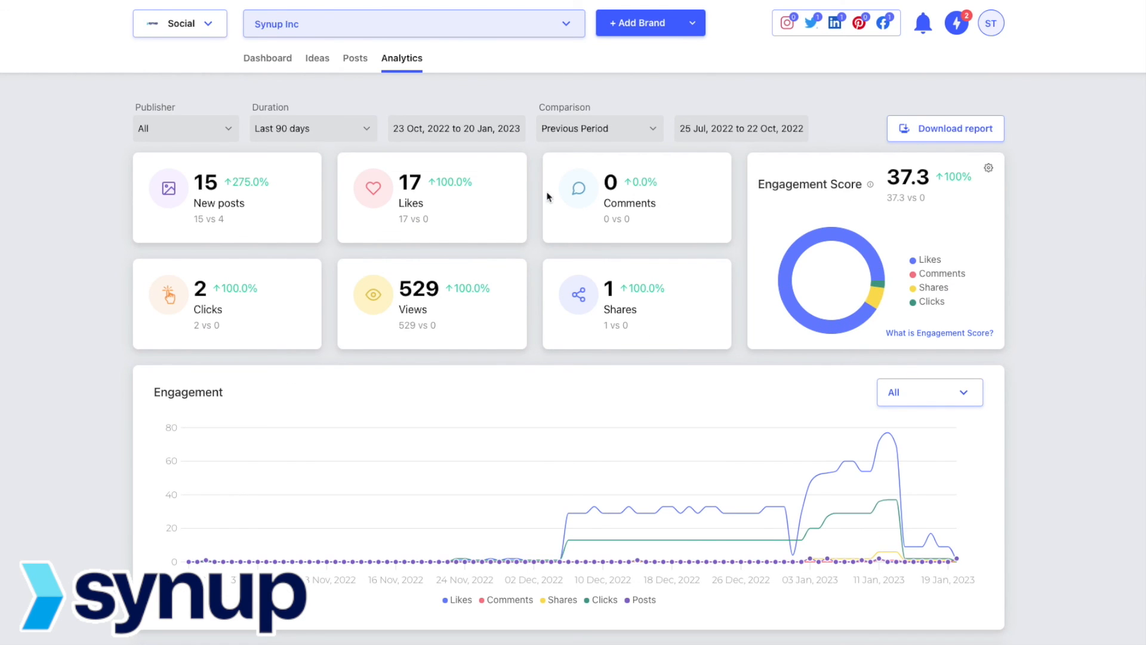
pyautogui.click(334, 135)
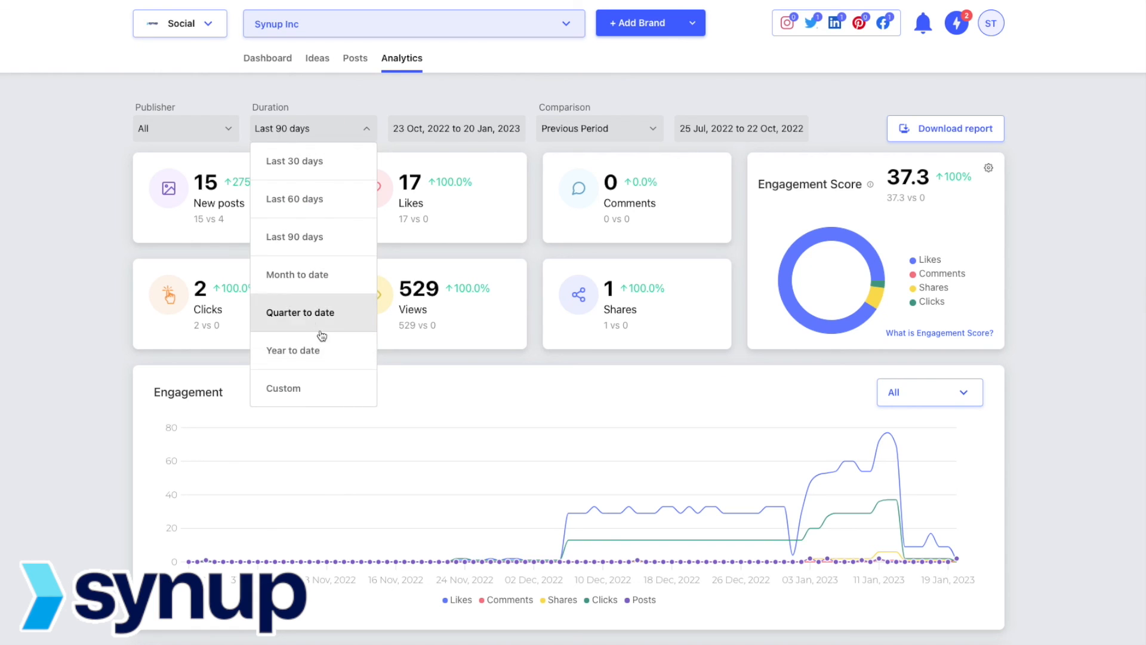
pyautogui.click(719, 86)
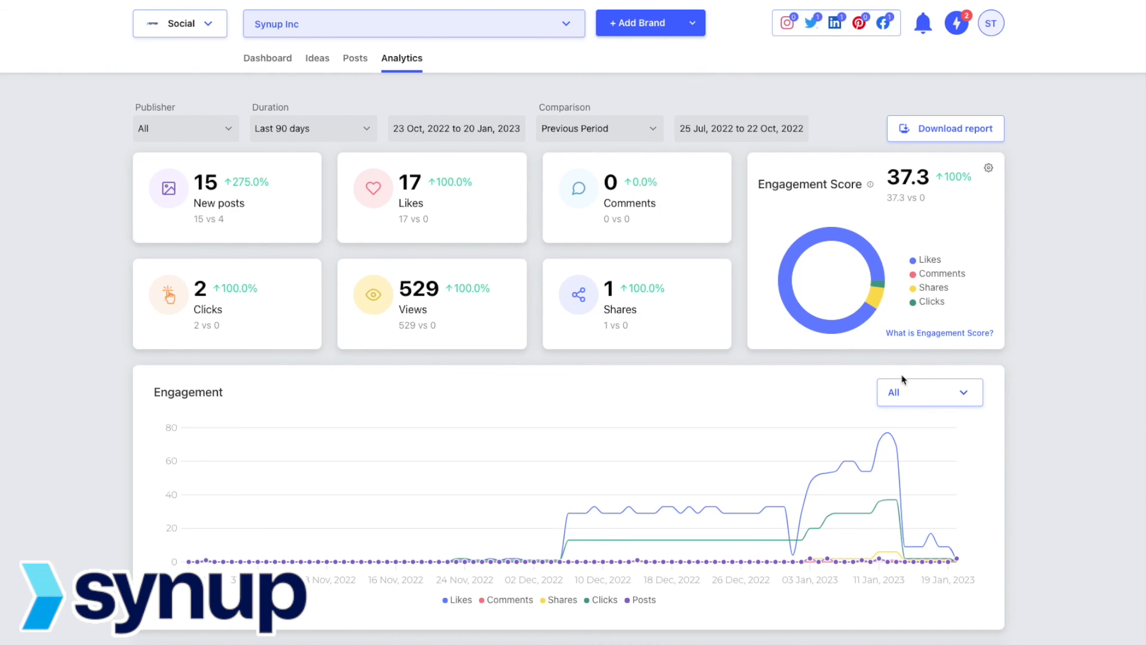
pyautogui.scroll(-3, 991, 405)
pyautogui.scroll(3, 989, 406)
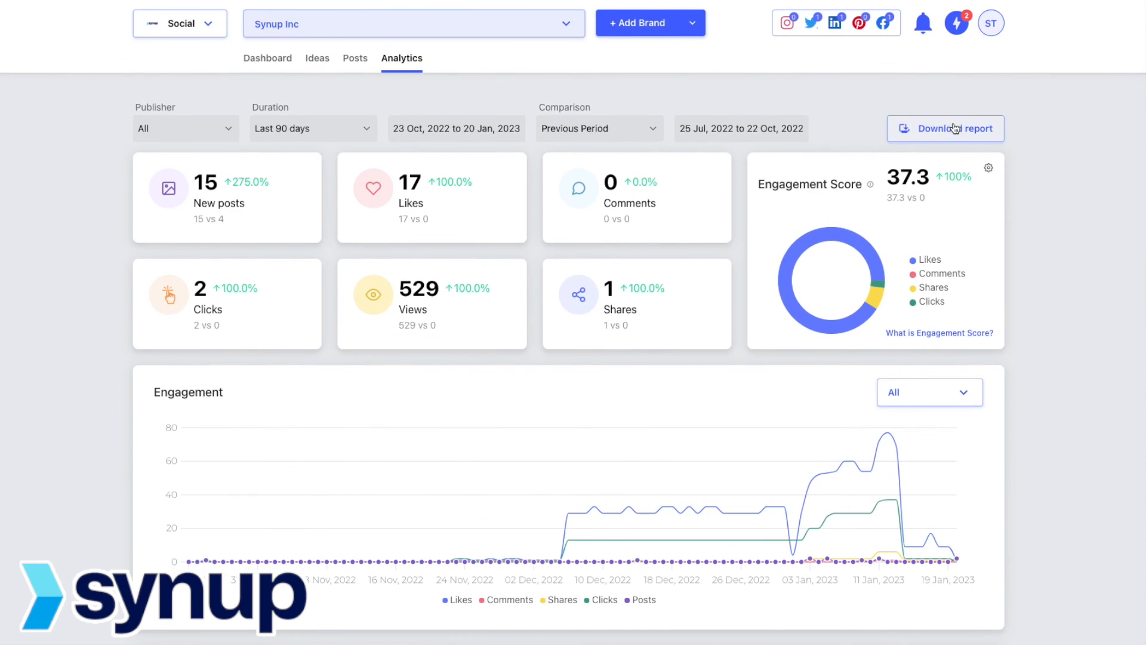
# Step: Download the 90-day analytics report and view the PDF
pyautogui.click(953, 127)
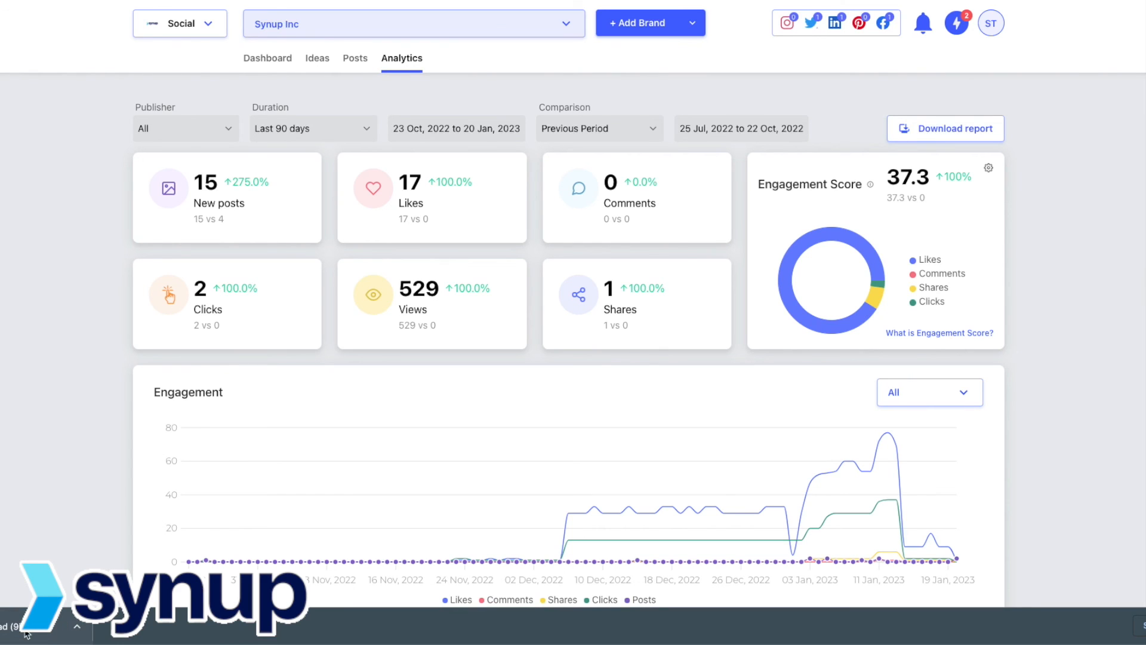
pyautogui.click(26, 633)
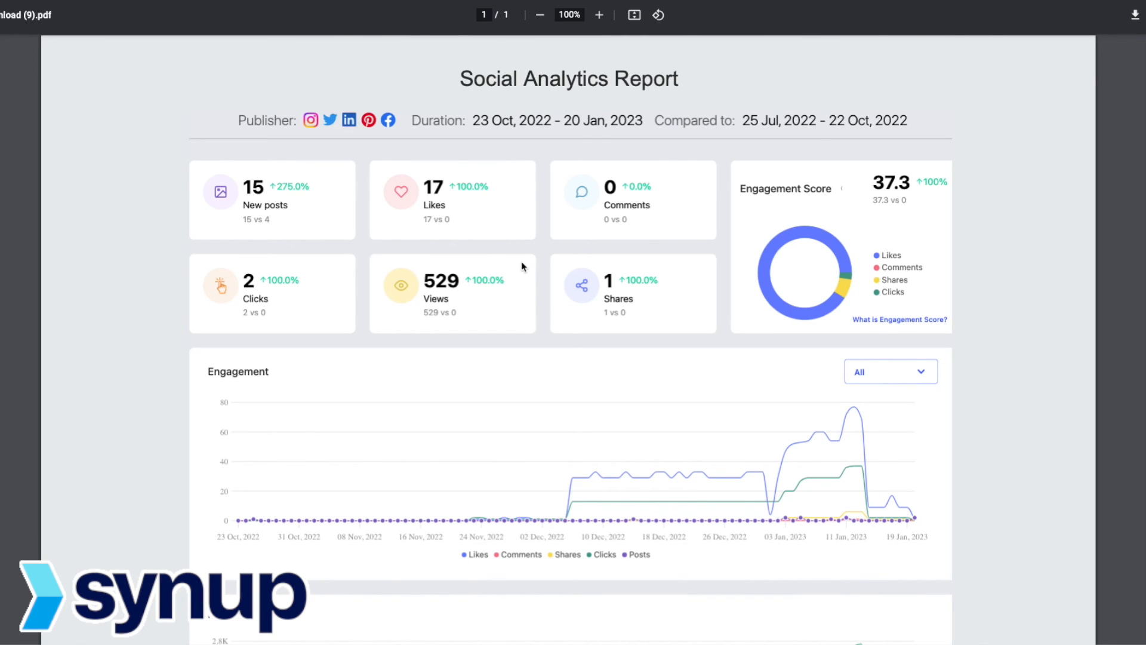
pyautogui.scroll(-5, 309, 389)
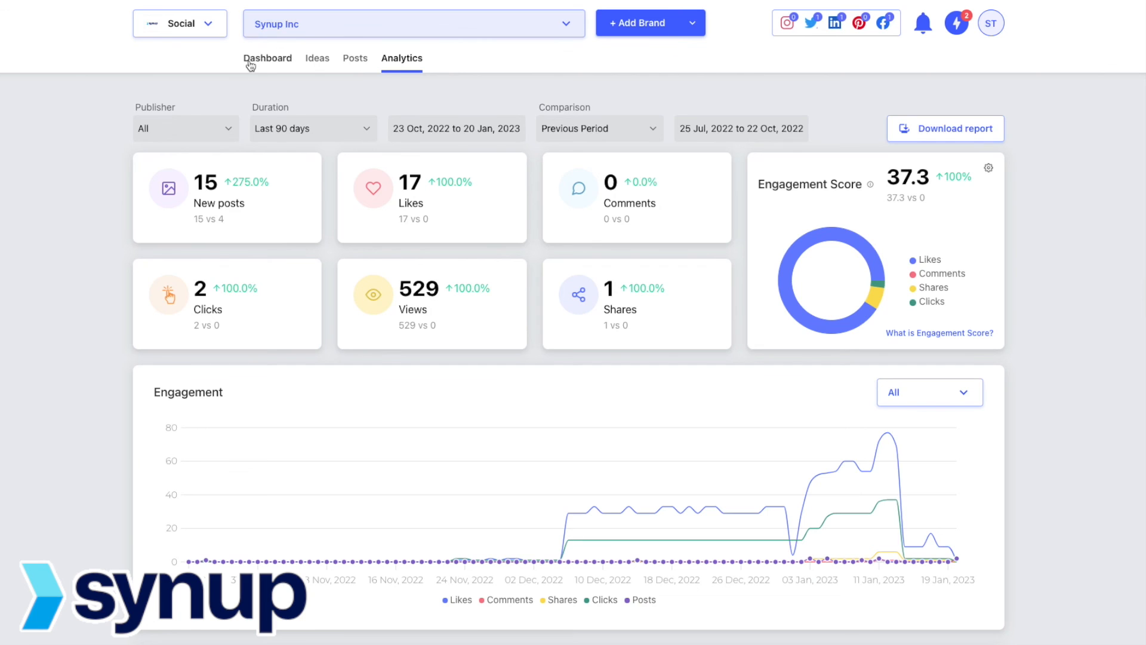
# Step: Show the Synup Inc Dashboard with pending tasks, 5/7 weekly posts target and January 2023 calendar
pyautogui.click(250, 65)
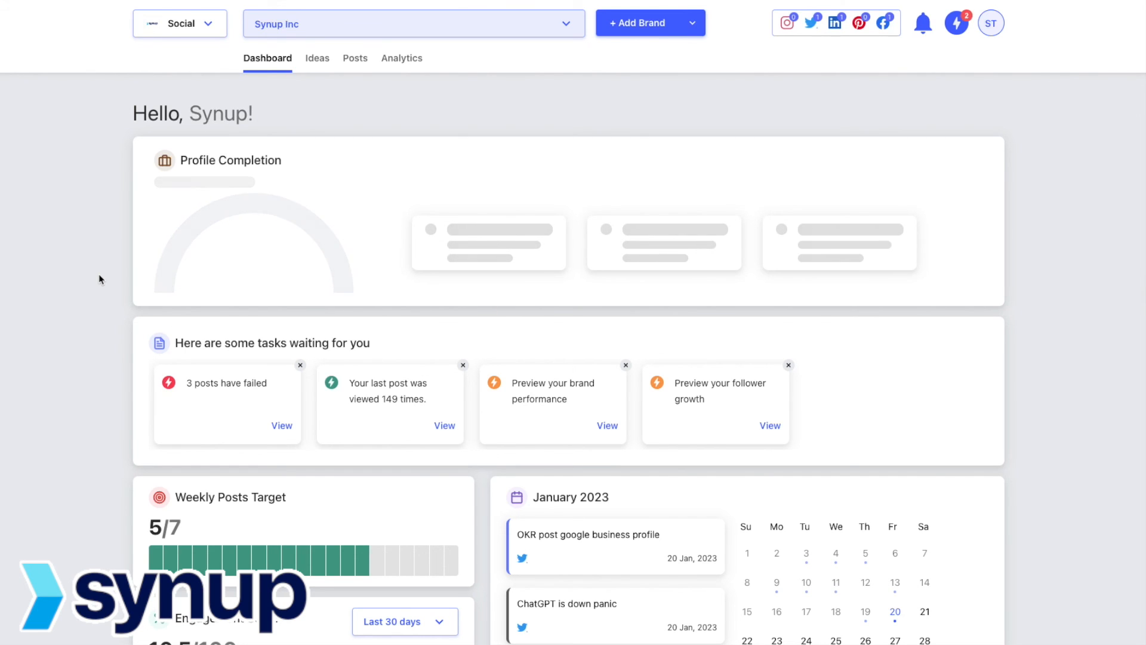
pyautogui.scroll(-2, 99, 279)
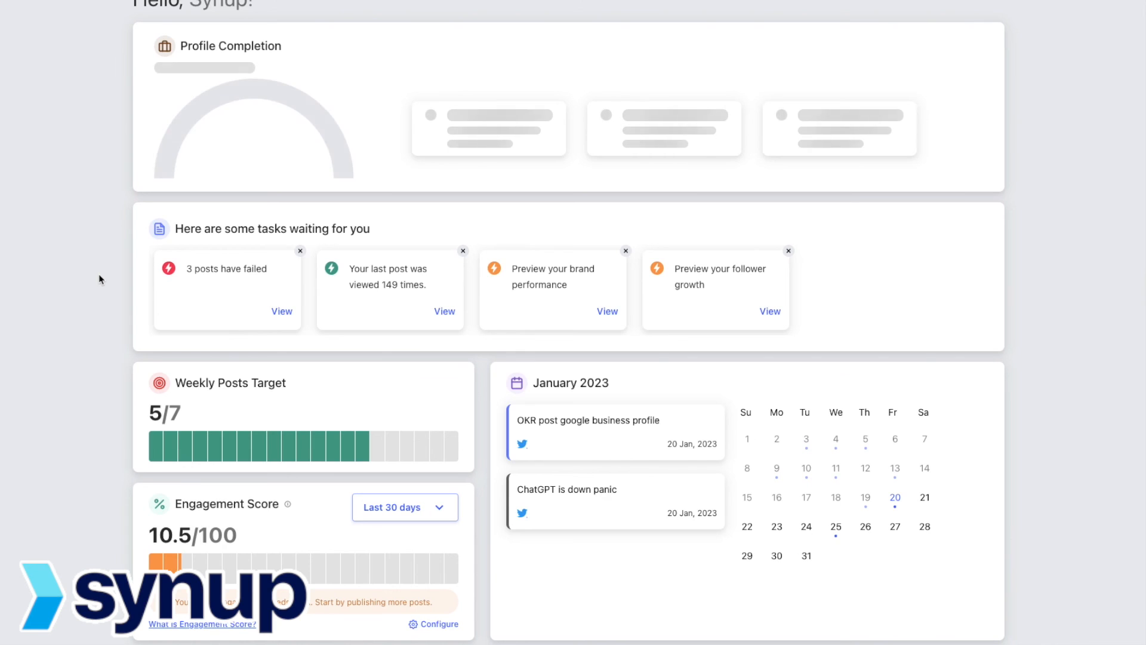